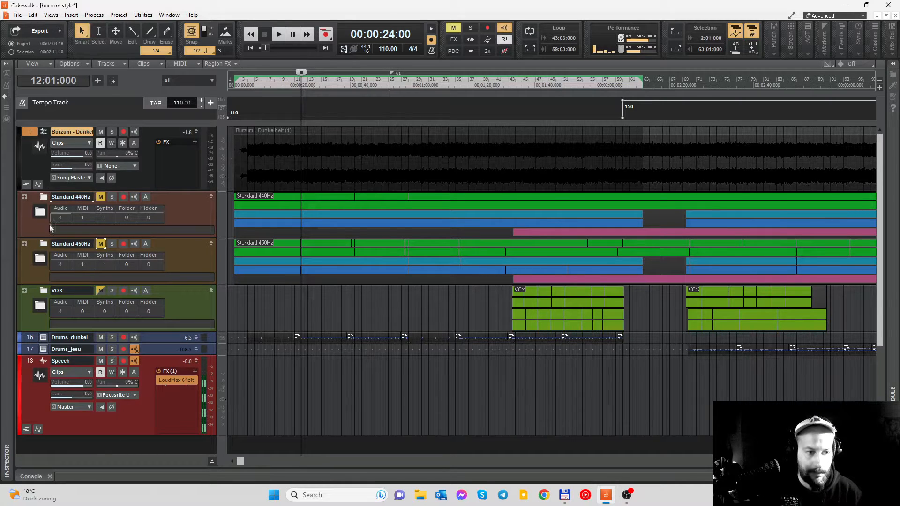
- Expand the Drums_dunkel and Drums_jesu tracks to show their controls and MIDI clips
double_click(197, 340)
scroll(215, 375, "down", 3)
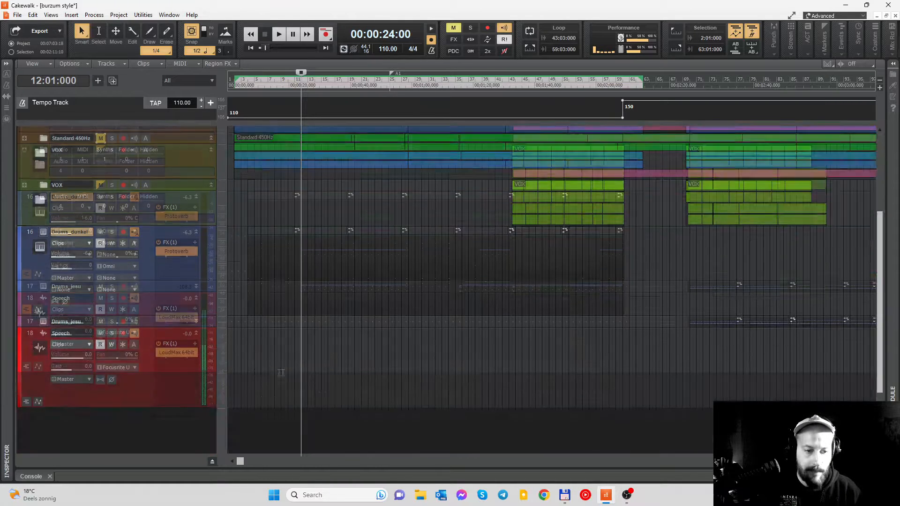
double_click(197, 288)
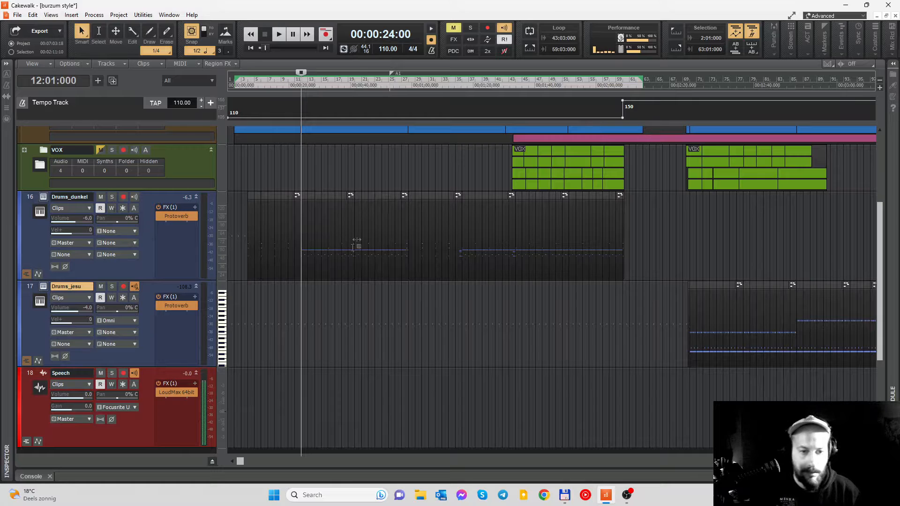
scroll(334, 255, "down", 2)
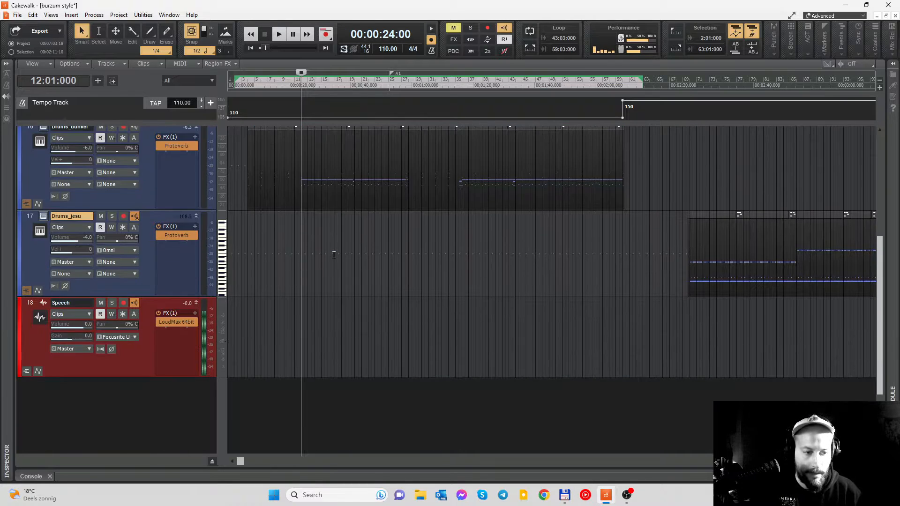
scroll(344, 234, "up", 6)
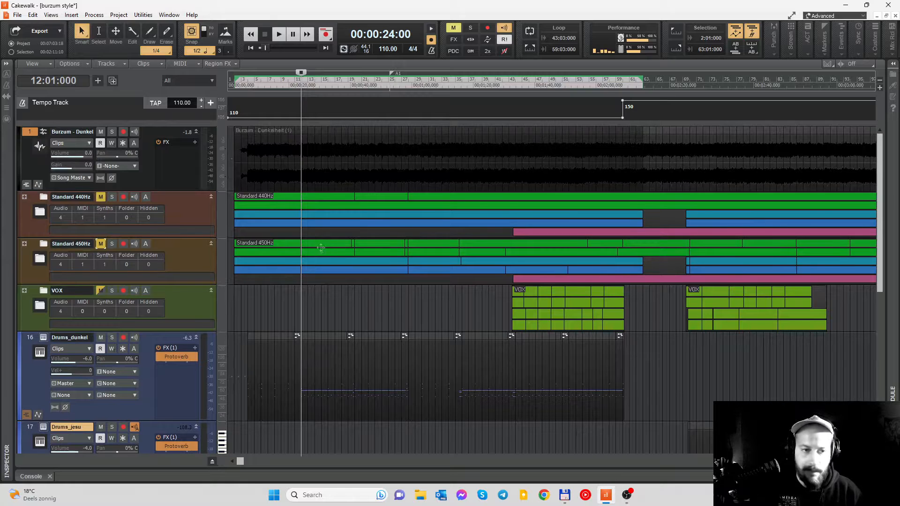
- Unmute the Standard 450Hz folder and play the song from about measure 12
left_click(31, 475)
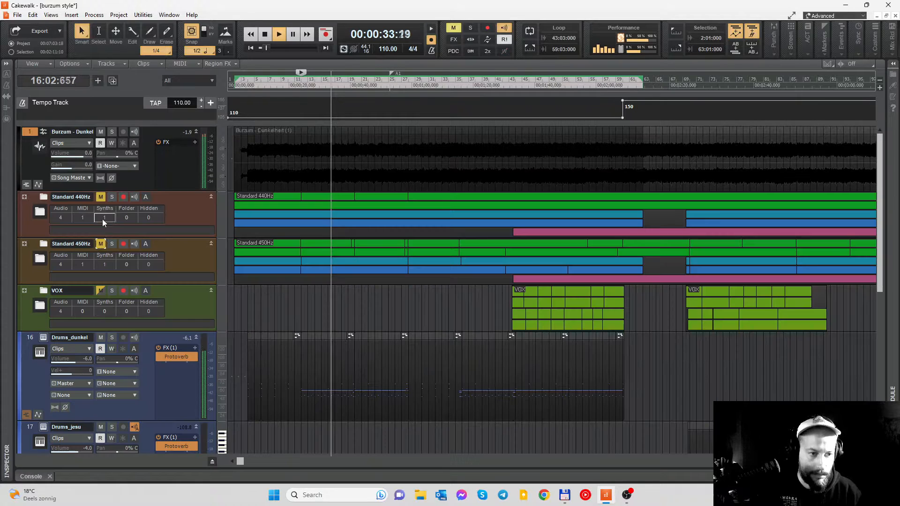
left_click(305, 83)
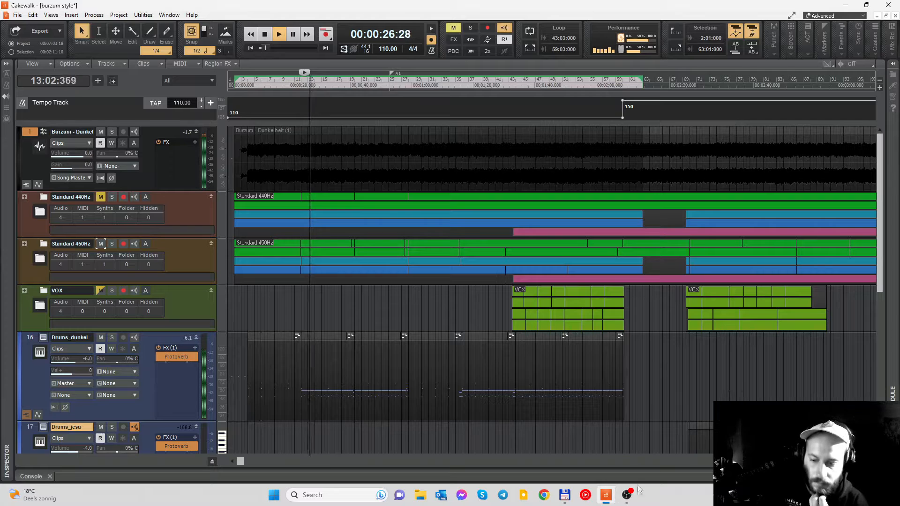
mouse_move(628, 494)
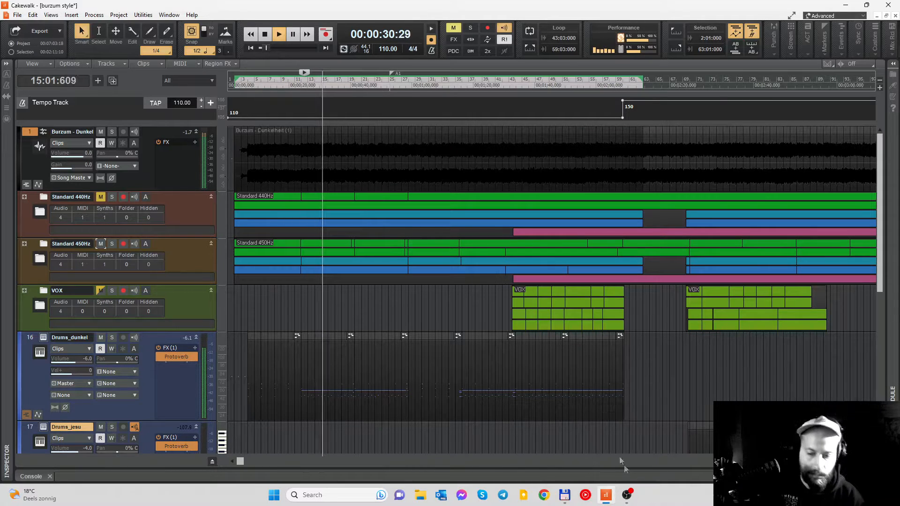
- Open the console with the effects racks in view and stop playback
left_click(31, 476)
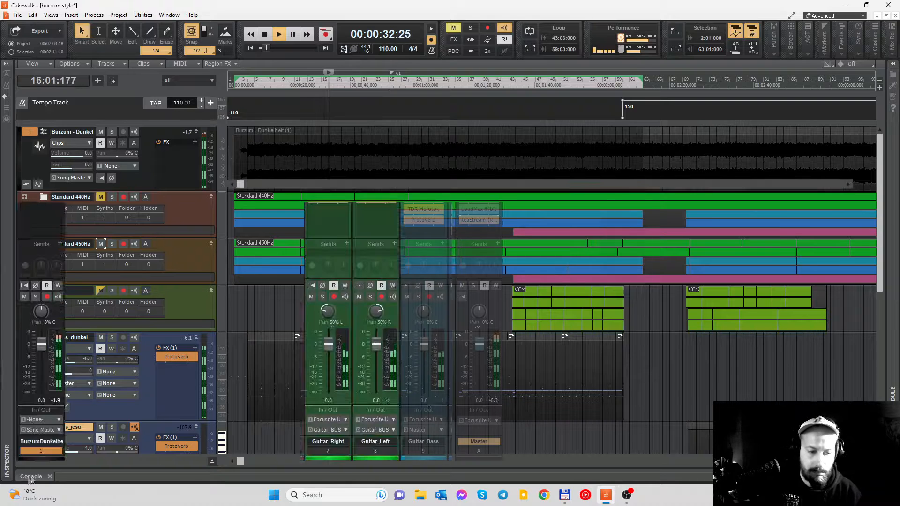
scroll(726, 354, "up", 2)
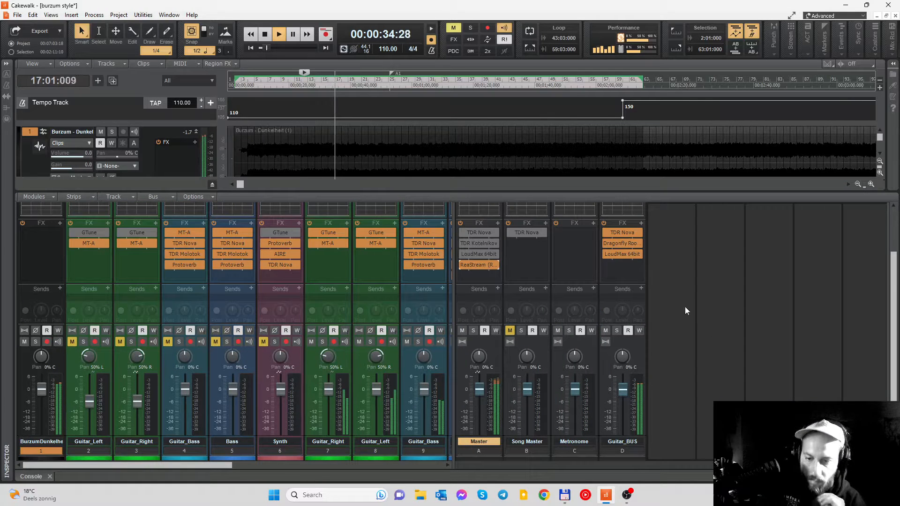
key("space")
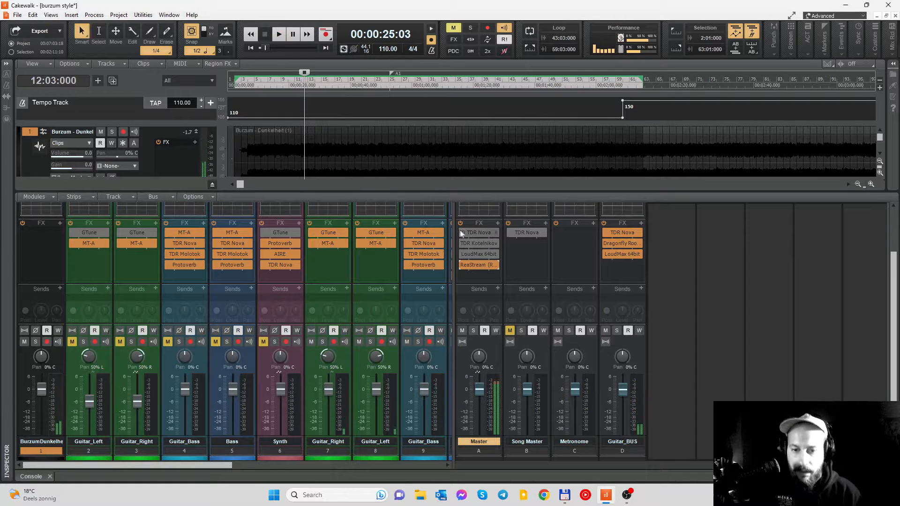
- Enable TDR Nova on the Master bus and compare the playing mix with the equalizer active and bypassed
double_click(483, 233)
left_click_drag(469, 103, 435, 45)
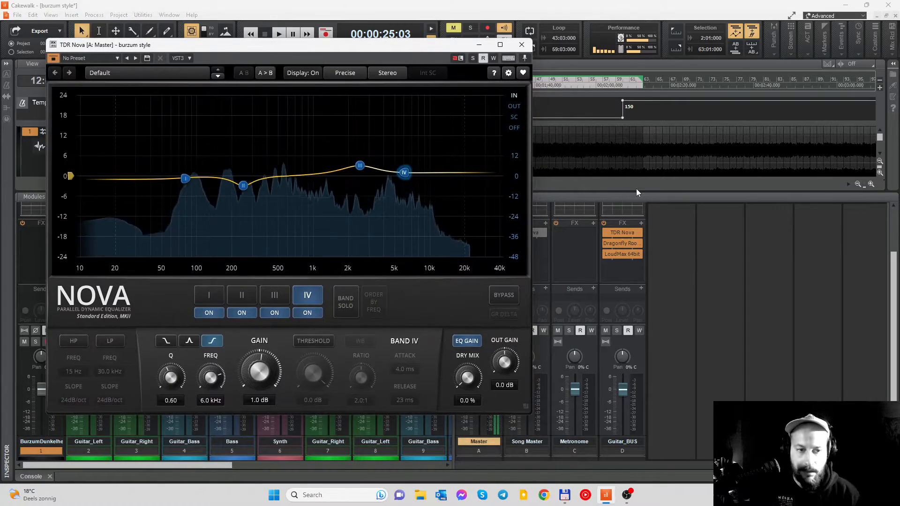
key("space")
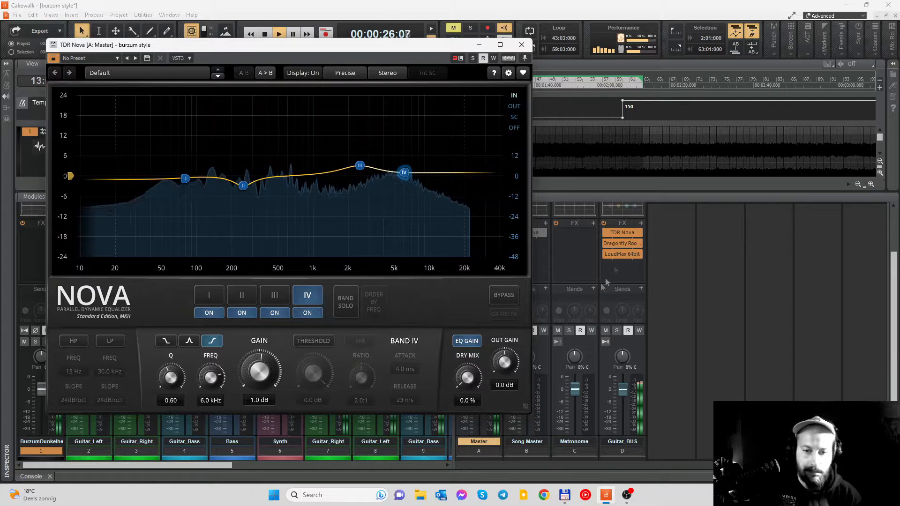
left_click(499, 296)
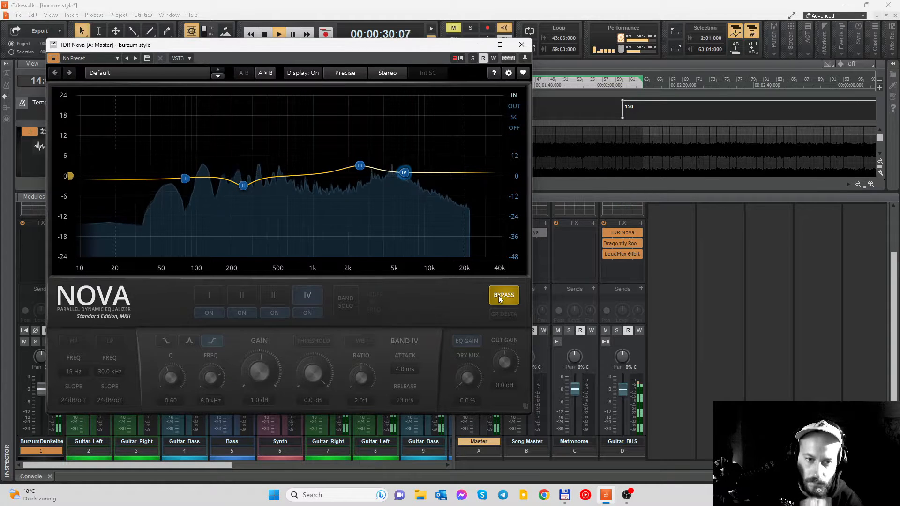
left_click(499, 295)
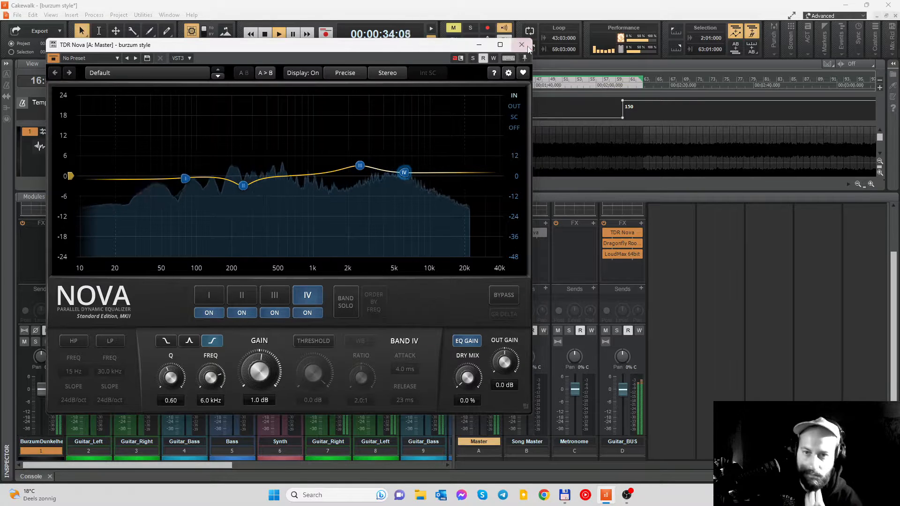
left_click(522, 44)
key("space")
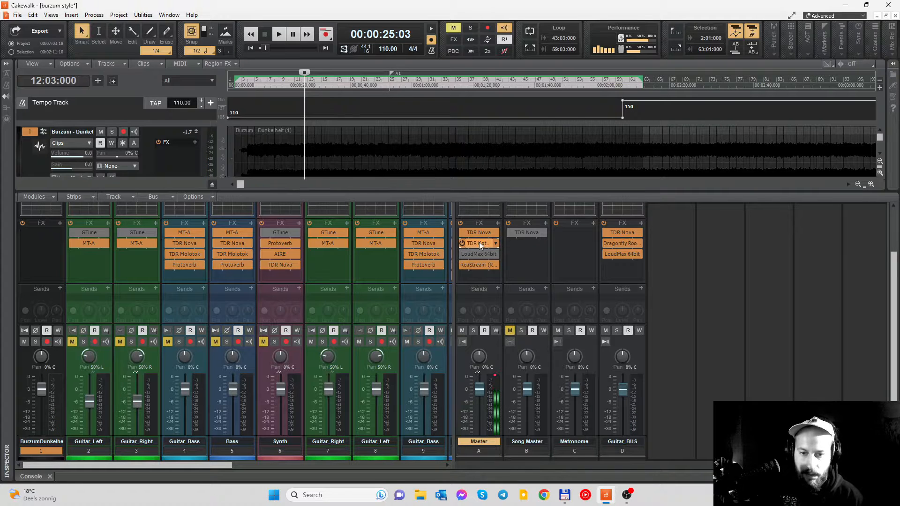
- Enable TDR Kotelnikov on the Master bus and compare the playing mix with the compressor active and bypassed
double_click(479, 242)
key("space")
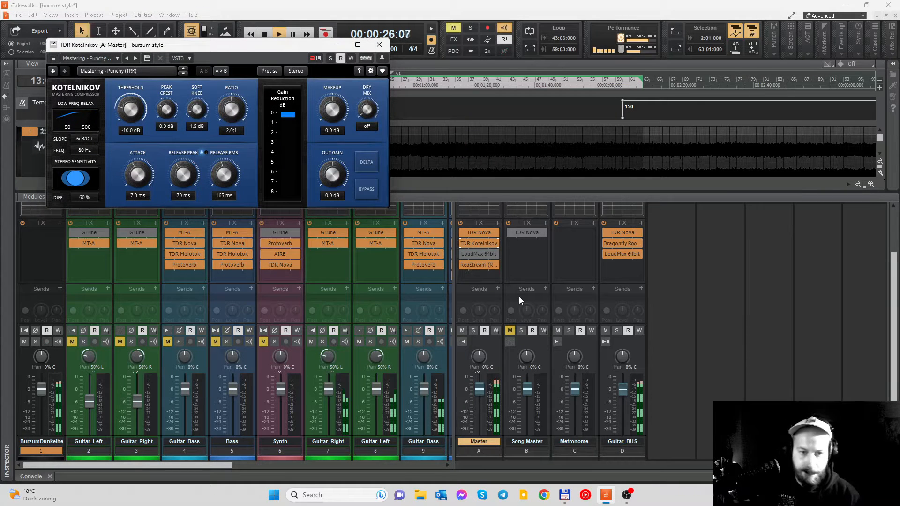
left_click(365, 191)
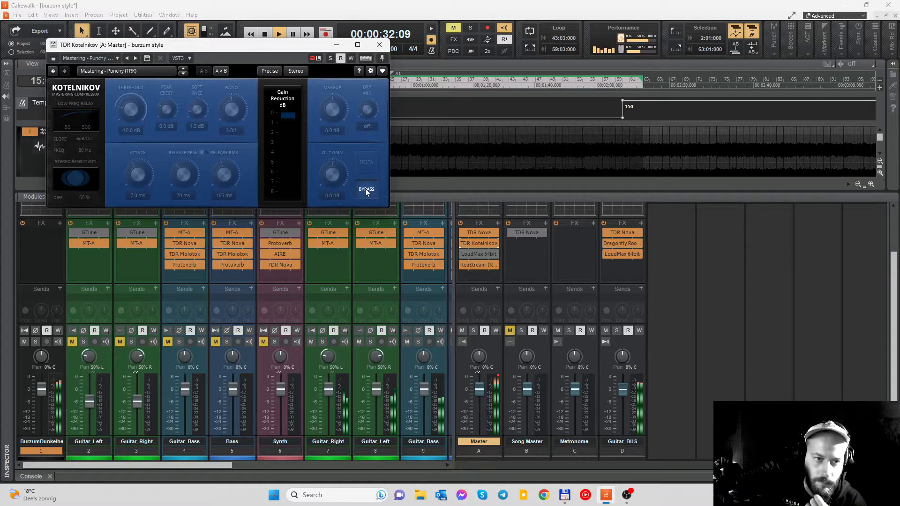
left_click(366, 191)
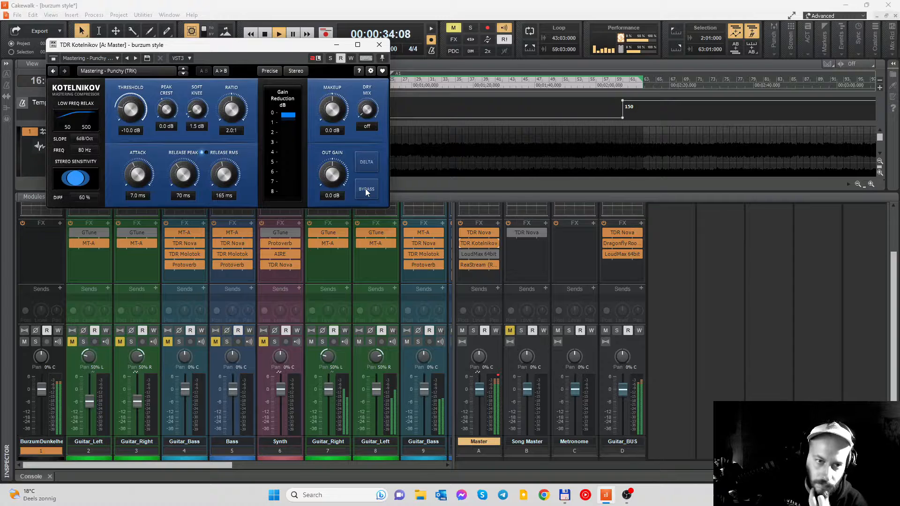
left_click(379, 45)
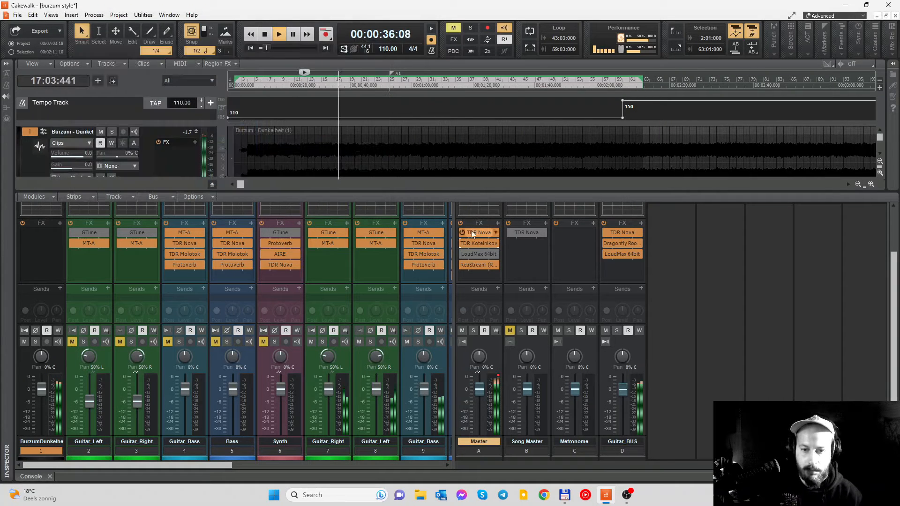
- Enable LoudMax 64bit on the Master bus, check its settings, and hide the console
left_click(463, 254)
double_click(481, 254)
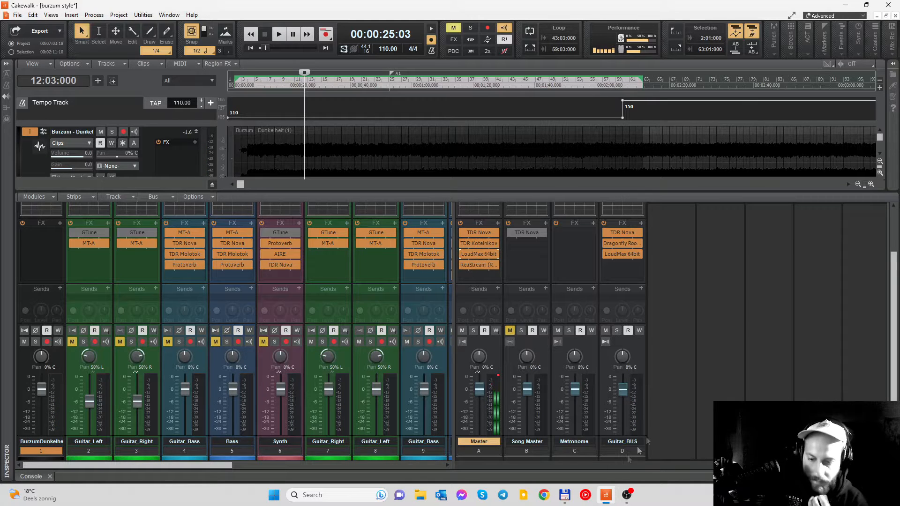
key("d")
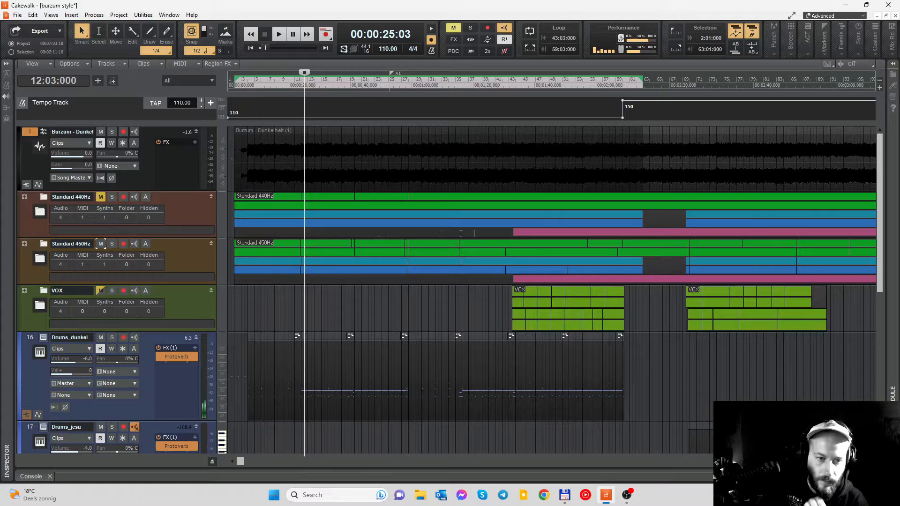
- Expand the Standard 440Hz and Standard 450Hz folders to show their guitar, bass and synth tracks
left_click(25, 197)
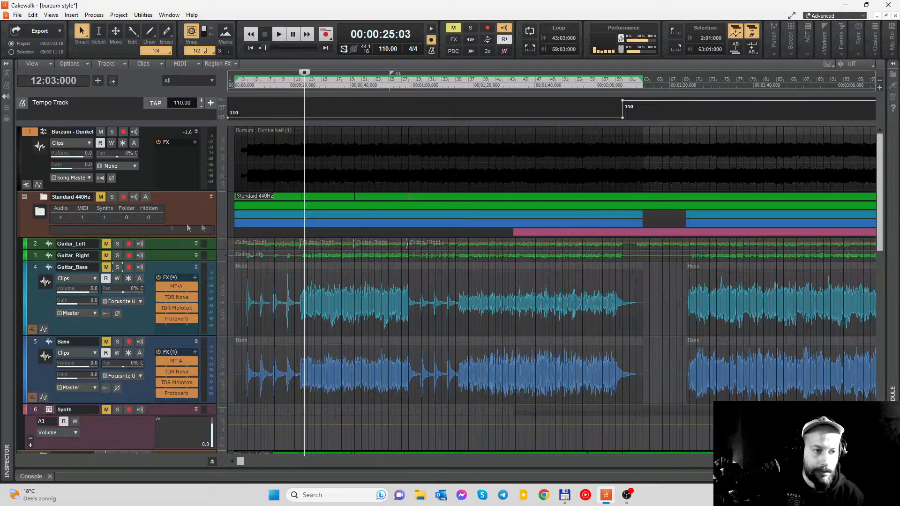
scroll(289, 275, "down", 5)
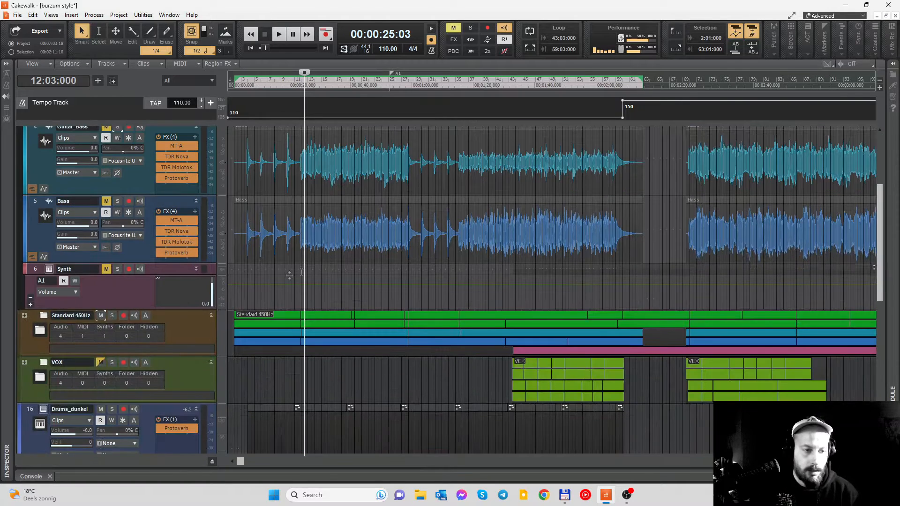
left_click(25, 316)
scroll(345, 282, "up", 3)
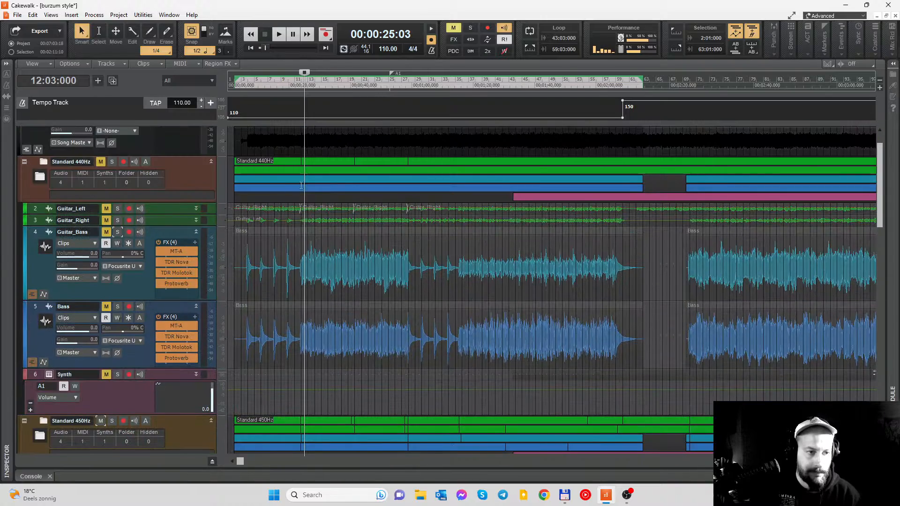
scroll(301, 185, "up", 1)
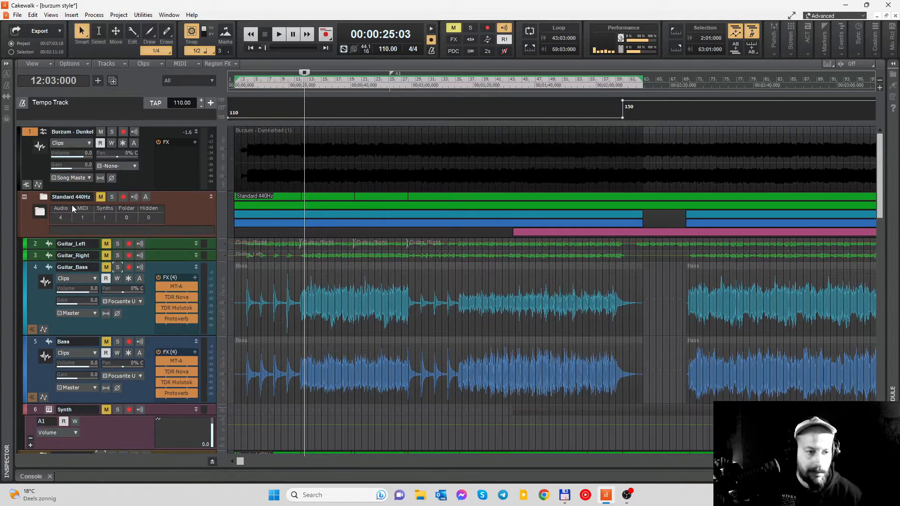
scroll(385, 239, "down", 4)
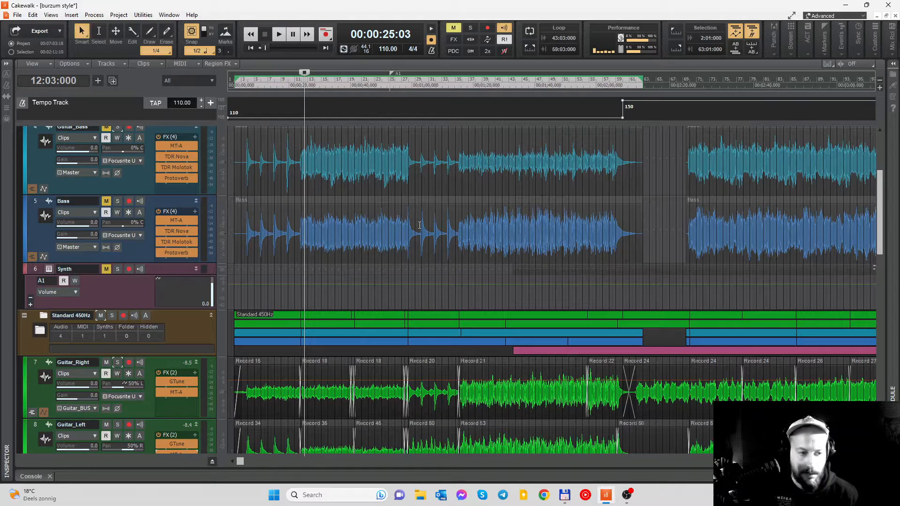
scroll(289, 180, "up", 2)
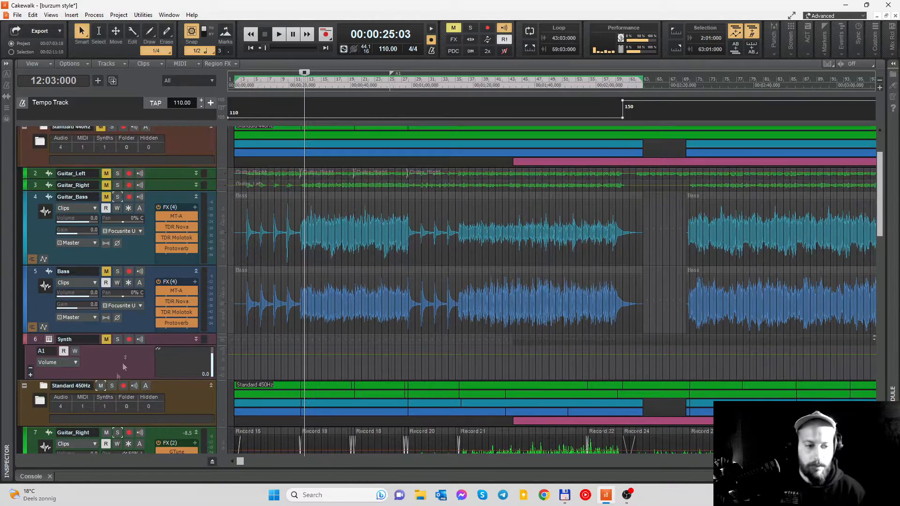
scroll(281, 202, "up", 2)
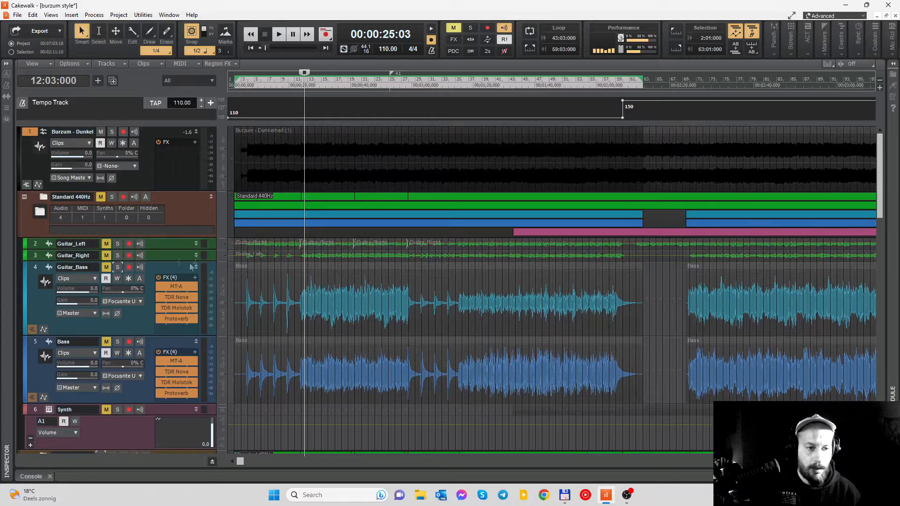
- In the Standard 440Hz folder, minimize the Bass and Guitar_Bass tracks and enlarge Guitar_Left and Guitar_Right
left_click(197, 342)
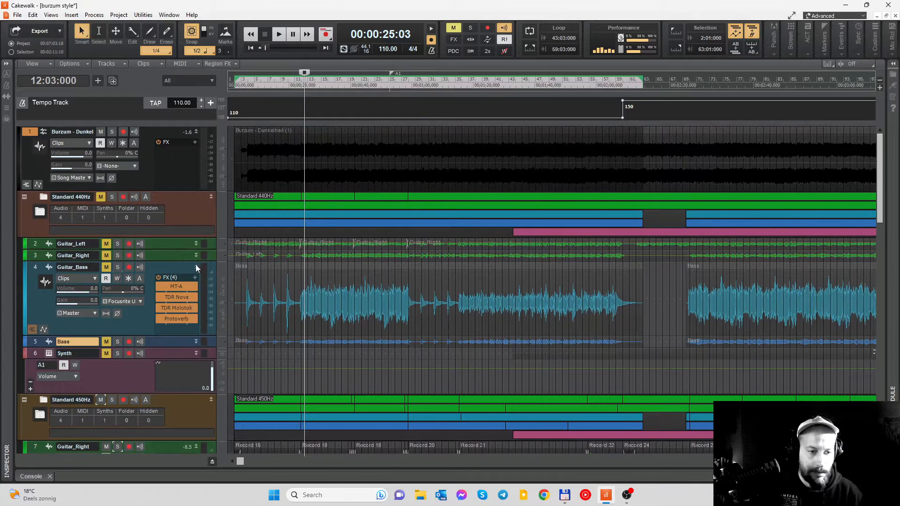
left_click(196, 267)
left_click(196, 243)
left_click(197, 301)
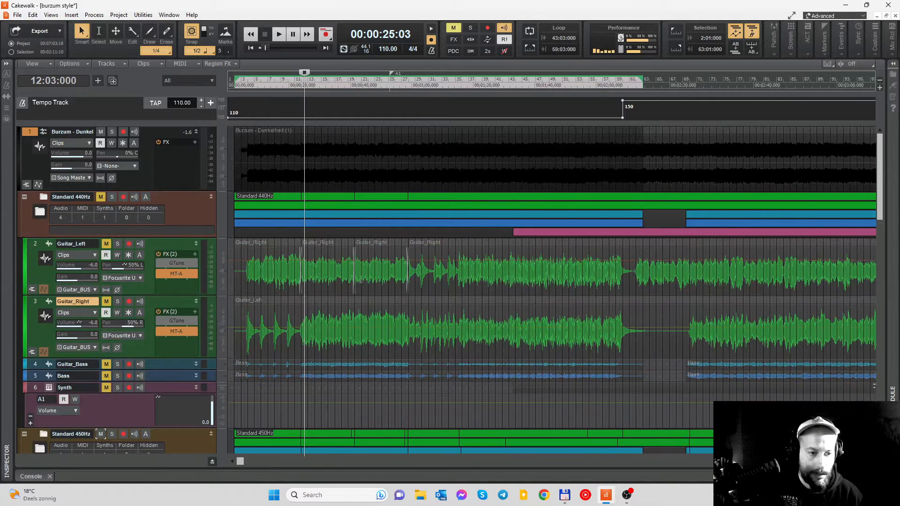
- Unmute Guitar_Left and Guitar_Right in the Standard 440Hz folder and place the playhead at measure 7 beat 3
left_click(105, 244)
left_click(106, 302)
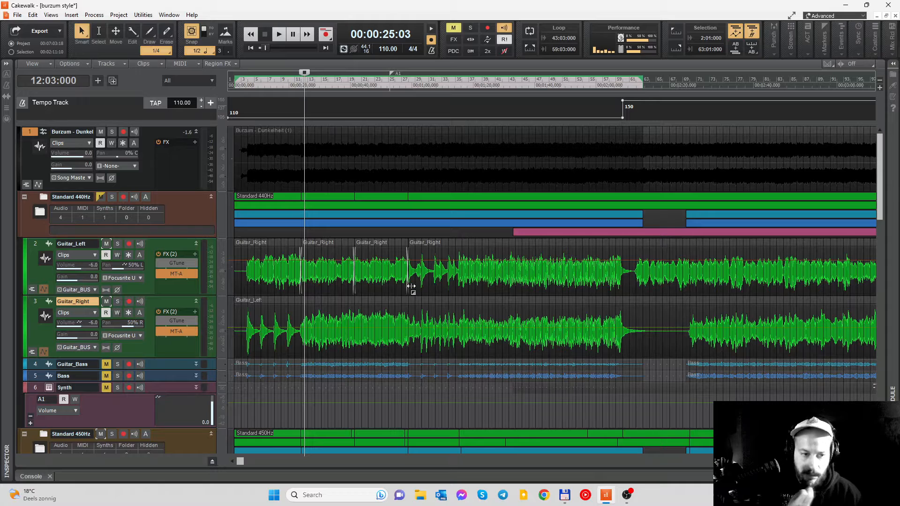
left_click(271, 82)
scroll(359, 281, "up", 2)
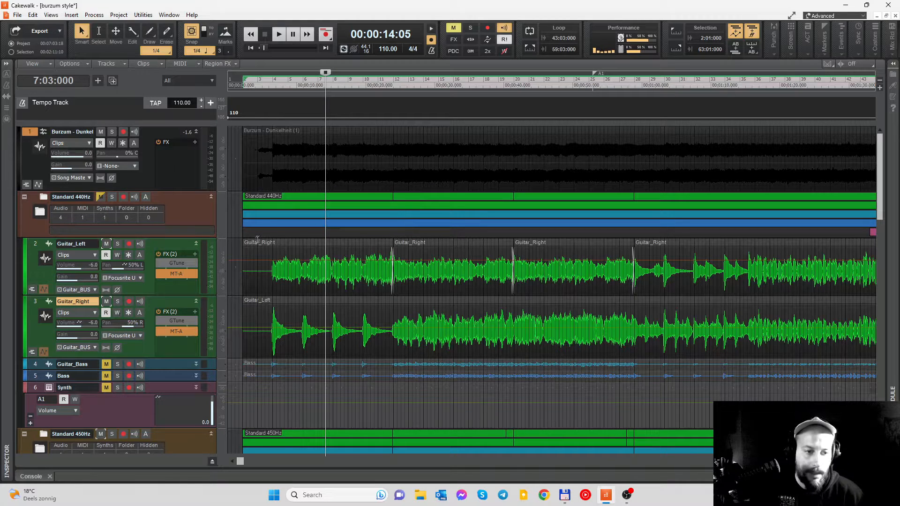
- Disable MT-A on the Standard 440Hz Guitar_Left and Guitar_Right tracks, and open GTune enabled on Guitar_Left
left_click(159, 273)
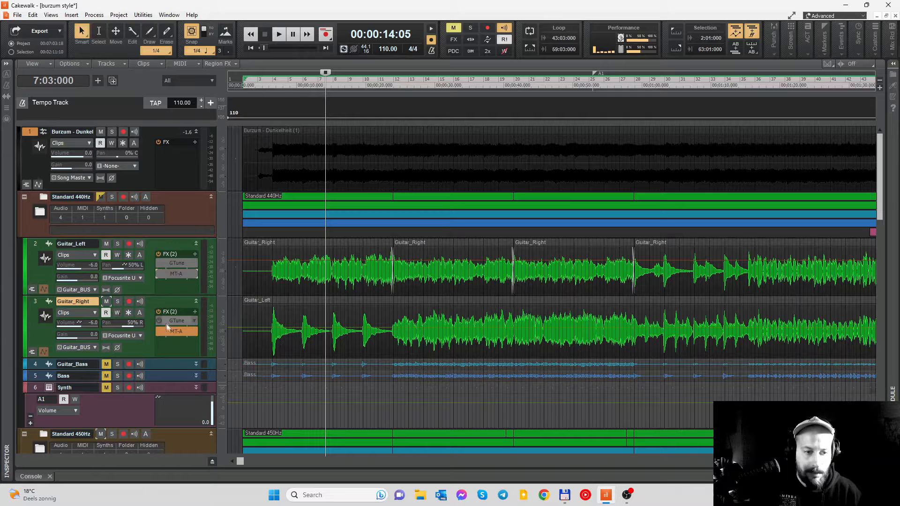
left_click(159, 331)
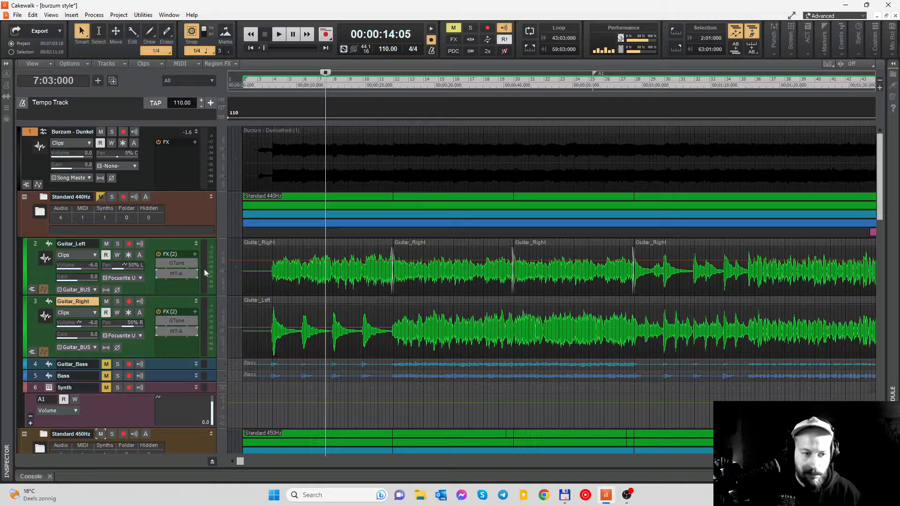
double_click(177, 263)
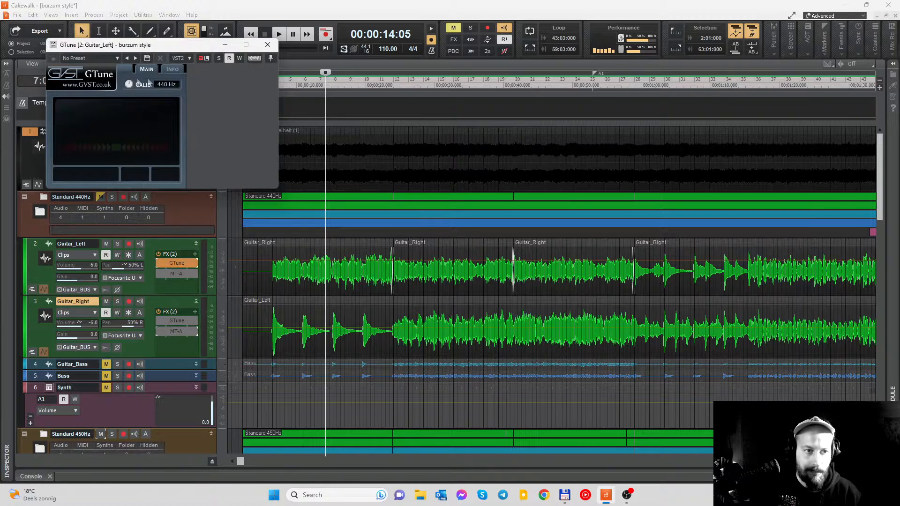
- Close the tuner, enable GTune on Guitar_Right, and play both soloed Standard 440Hz guitars from measure 14 without distortion
left_click_drag(141, 45, 280, 69)
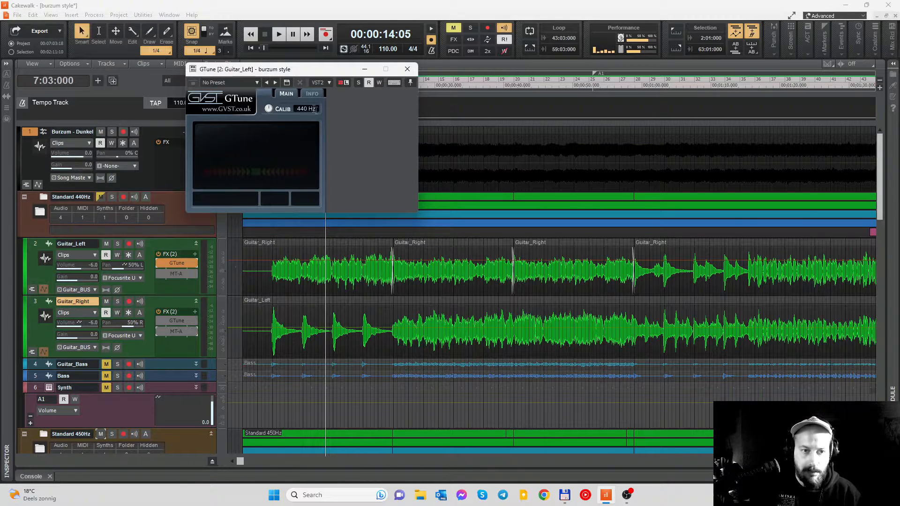
left_click(407, 69)
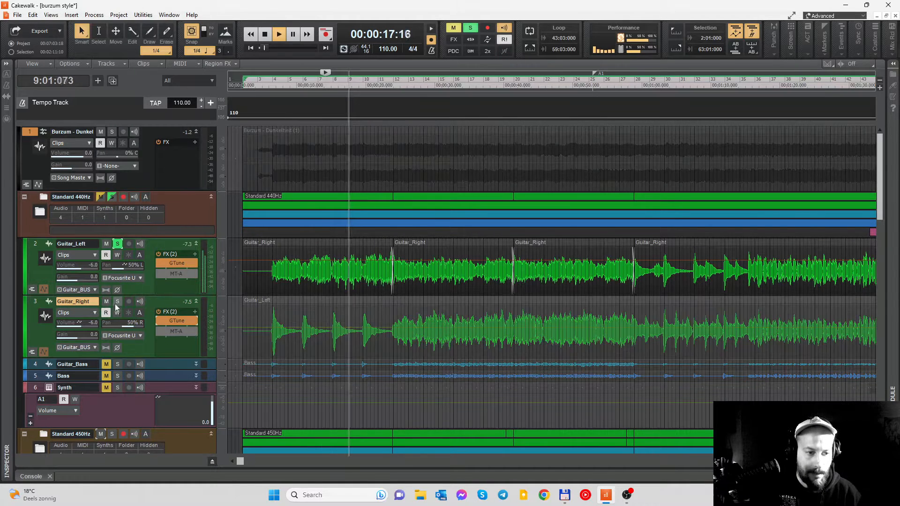
left_click(117, 302)
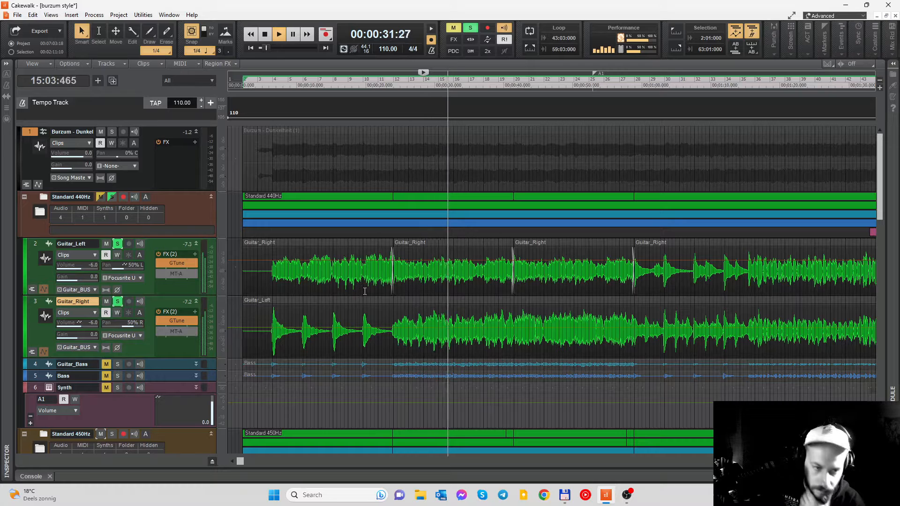
key("space")
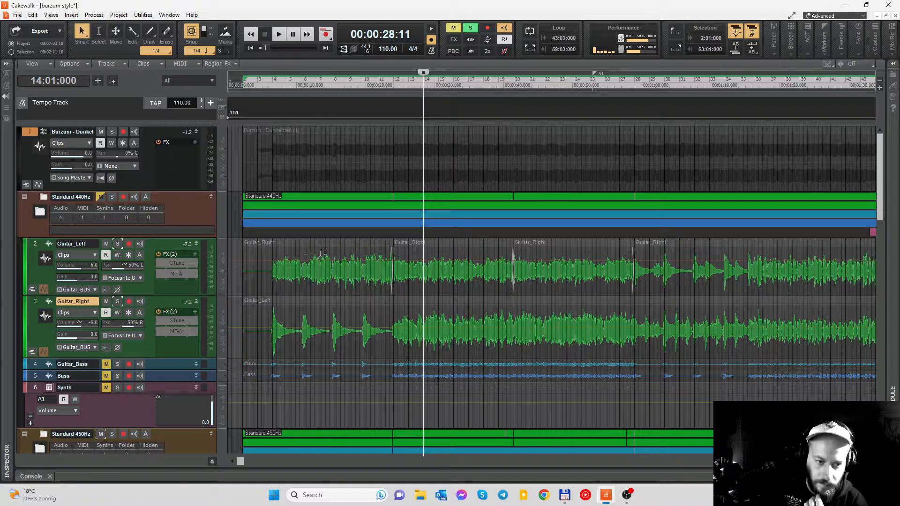
- Enable MT-A in place of GTune on the Standard 440Hz Guitar_Left and Guitar_Right tracks, and review its pedal settings
left_click(160, 274)
left_click(160, 332)
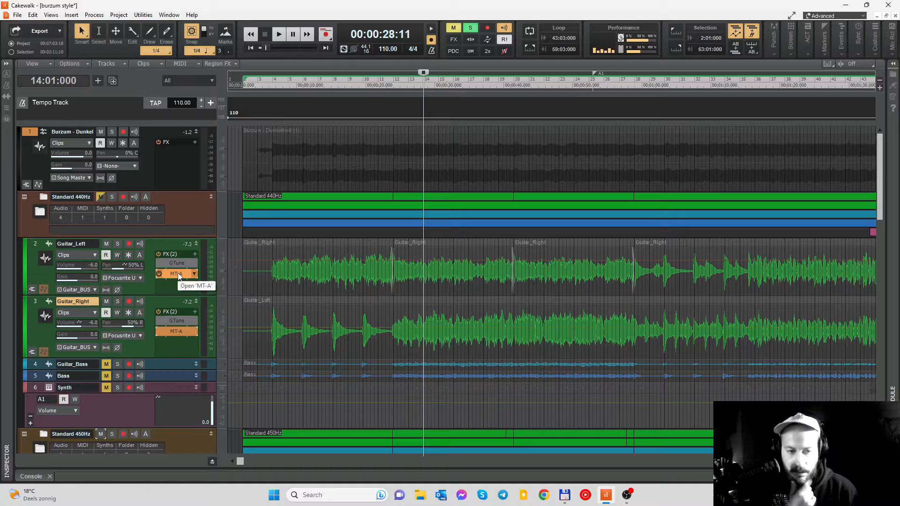
double_click(177, 274)
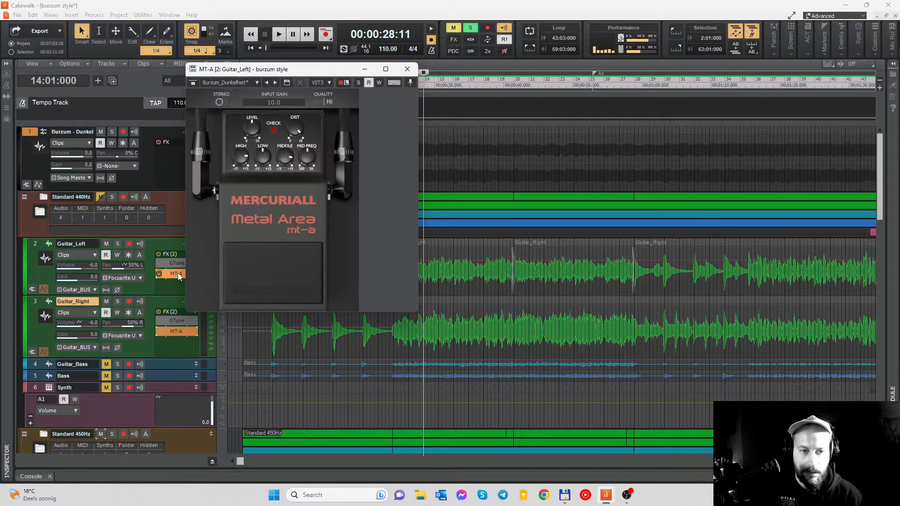
left_click_drag(332, 72, 341, 85)
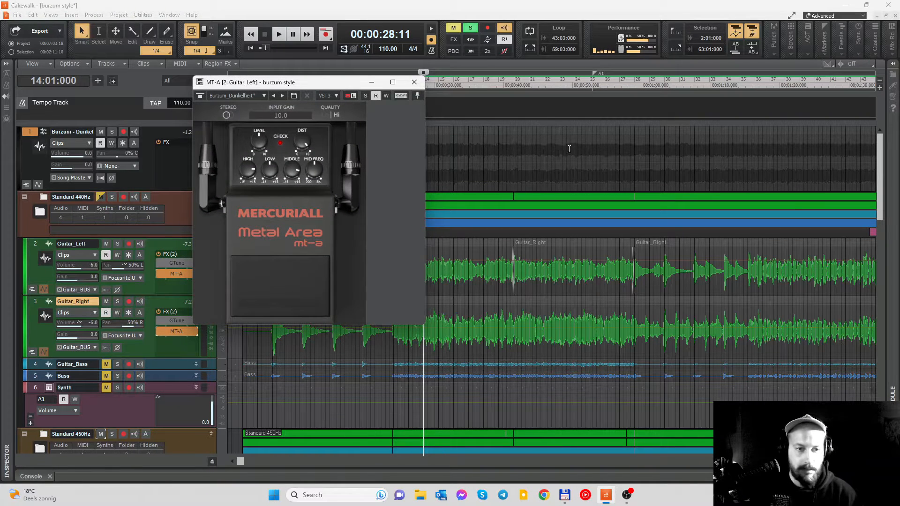
double_click(177, 330)
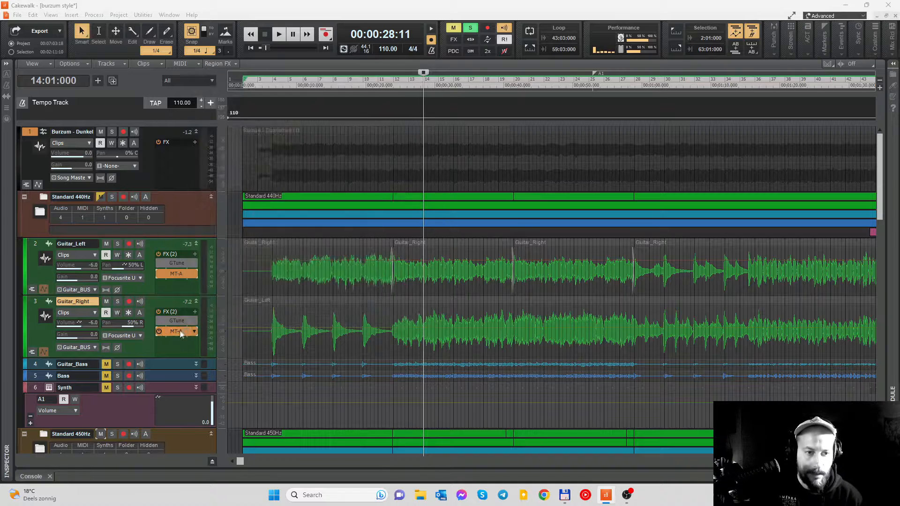
double_click(177, 274)
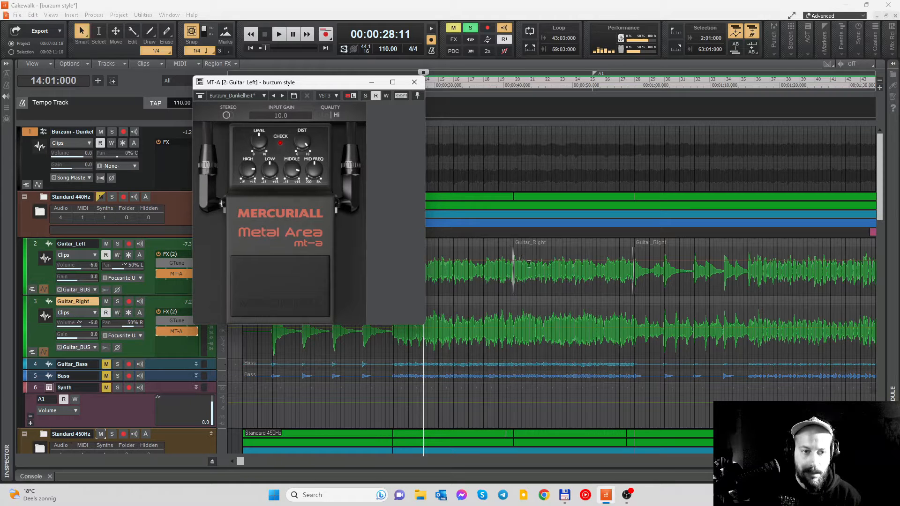
- Solo the Standard 440Hz guitars, play them from measure 14 with MT-A active, then close the pedal and stop playback
key("space")
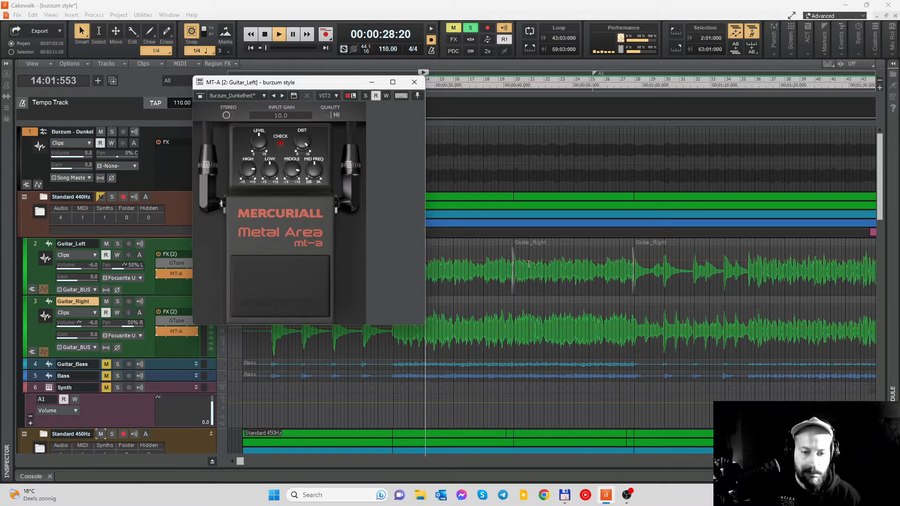
left_click(118, 244)
left_click(118, 302)
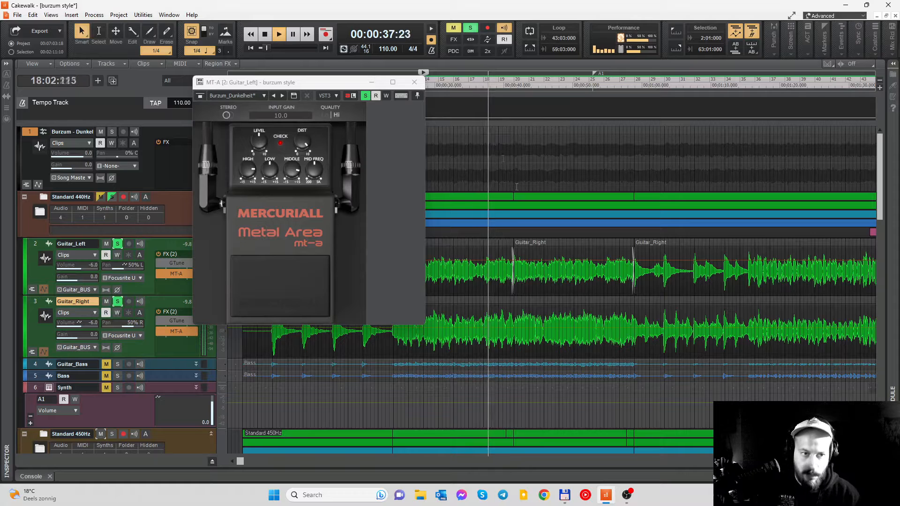
left_click(415, 83)
key("space")
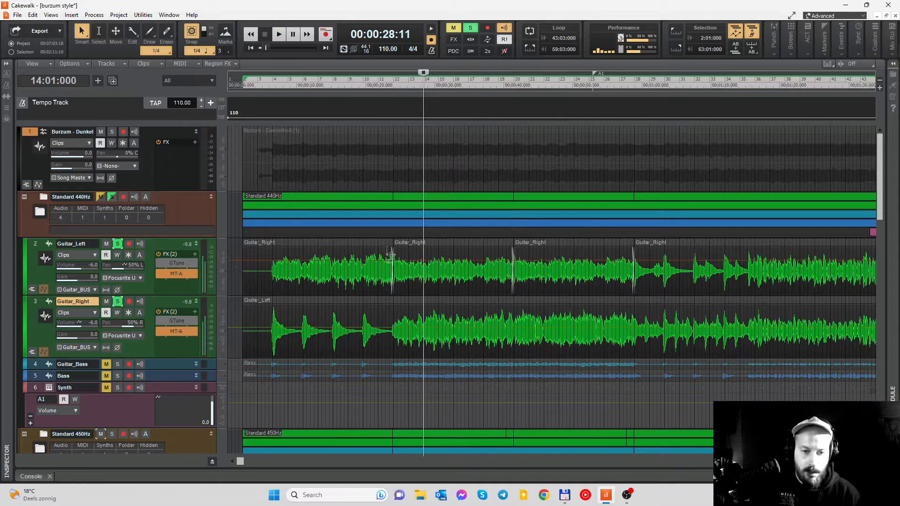
- In the console, examine the Guitar_BUS settings of TDR Nova, Dragonfly Room Reverb and LoudMax
left_click(41, 476)
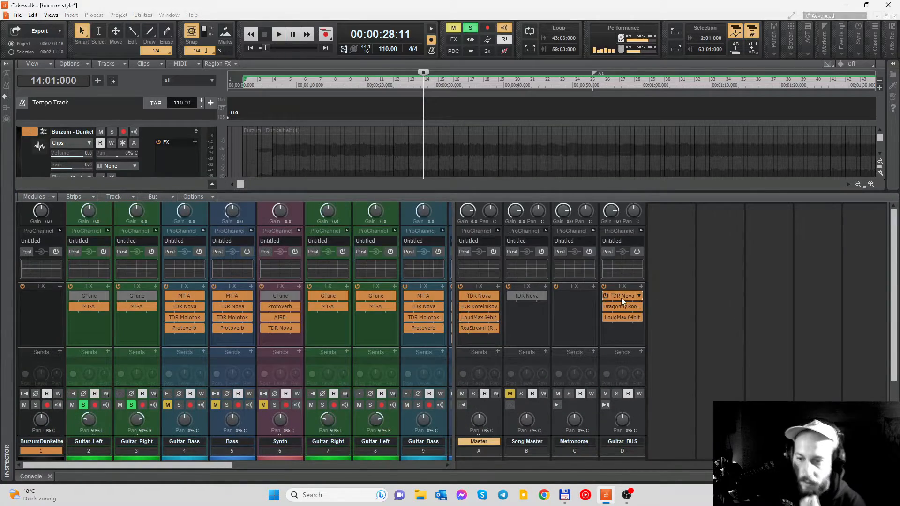
double_click(620, 297)
left_click_drag(551, 82, 401, 34)
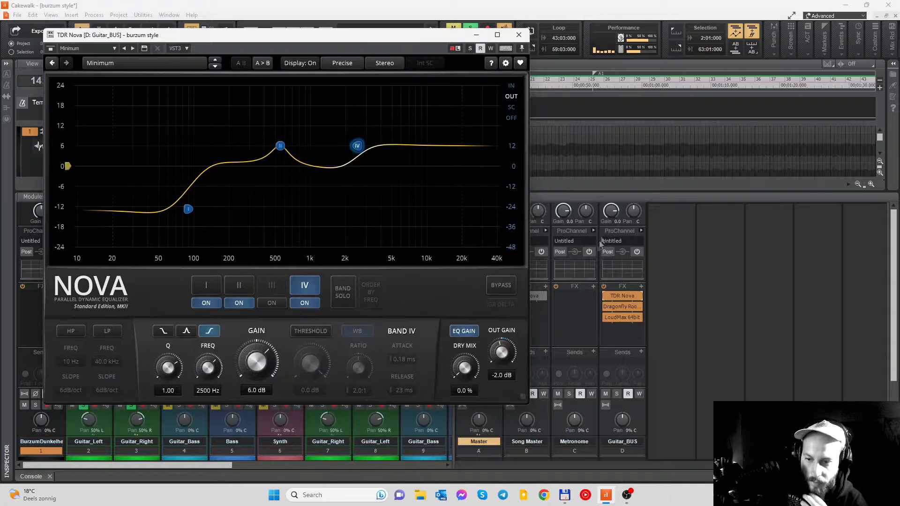
double_click(619, 305)
left_click_drag(356, 36, 361, 56)
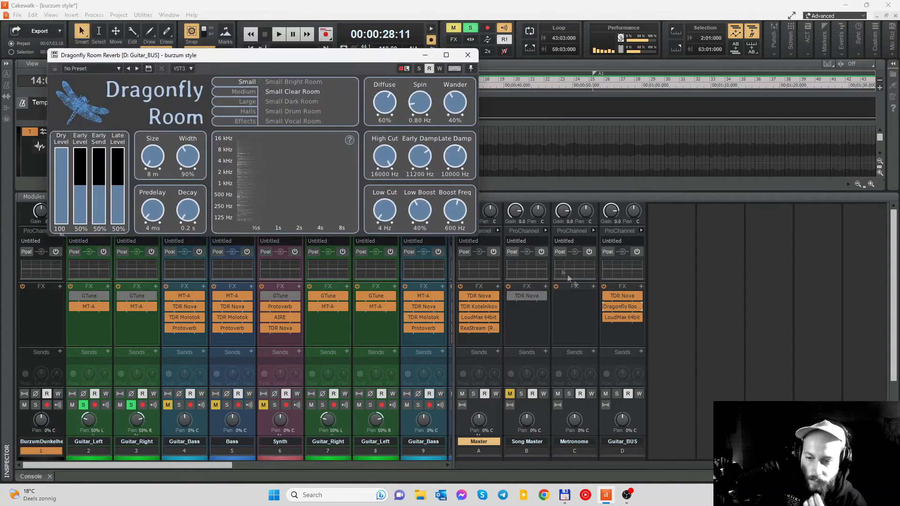
double_click(630, 319)
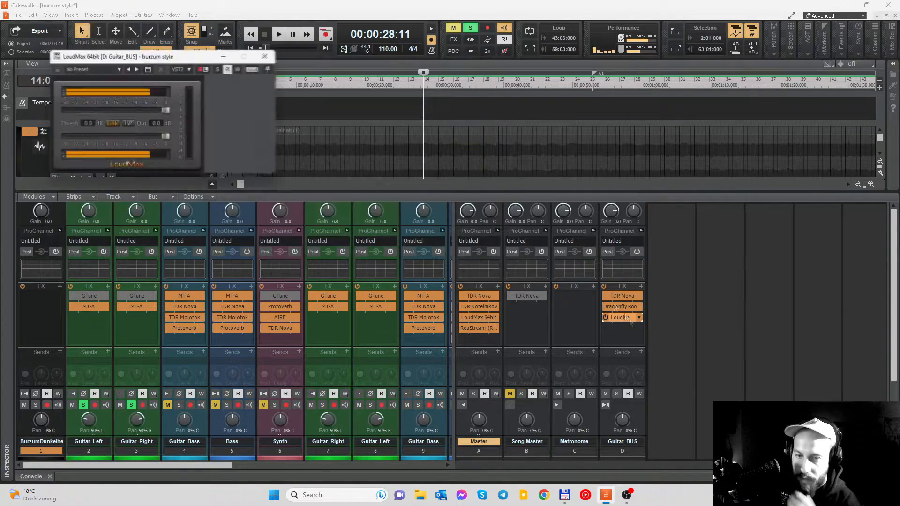
left_click(267, 56)
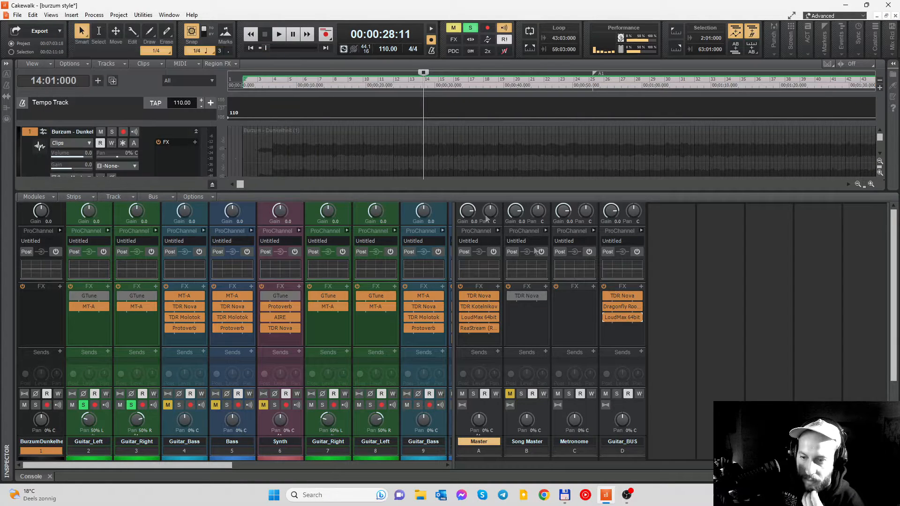
- Bypass LoudMax, Dragonfly Room and TDR Nova on Guitar_BUS and play the guitars from measure 14 without bus effects
left_click(605, 317)
left_click(605, 306)
left_click(605, 295)
key("space")
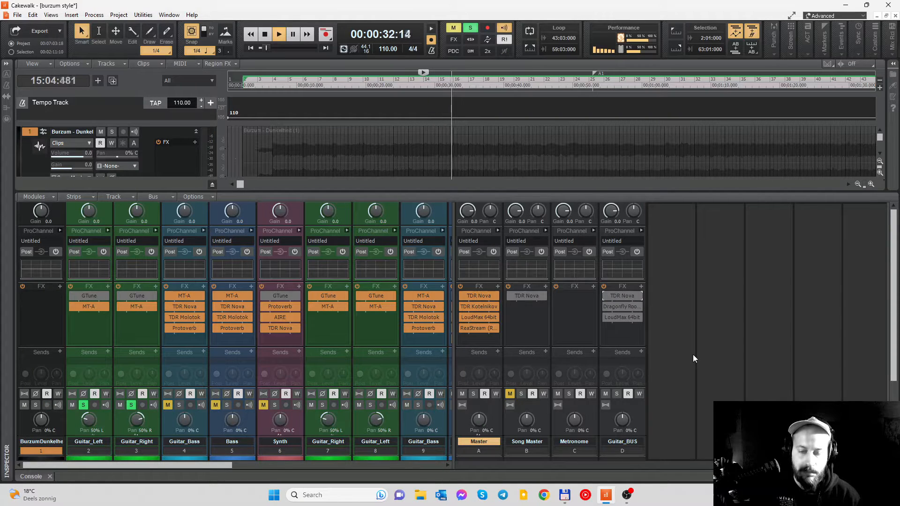
key("space")
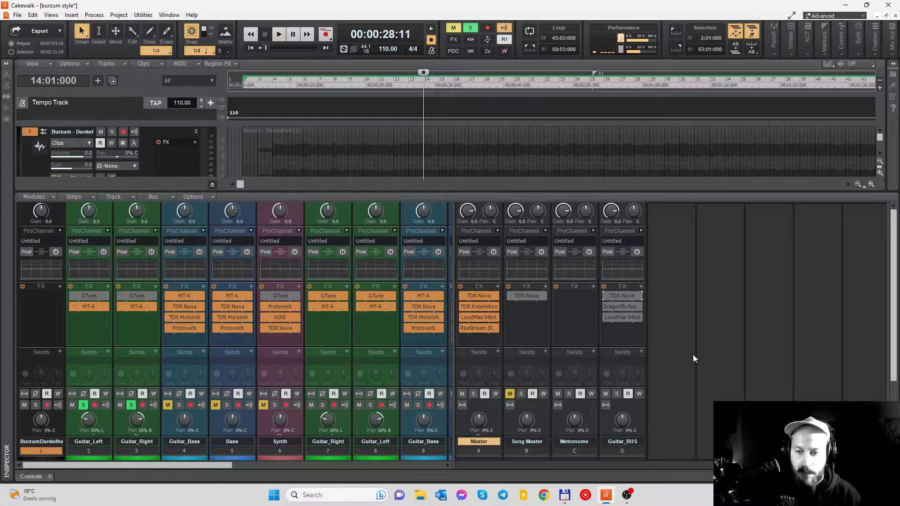
- Re-enable TDR Nova on Guitar_BUS and audition its EQ curve during playback from measure 14
left_click(622, 296)
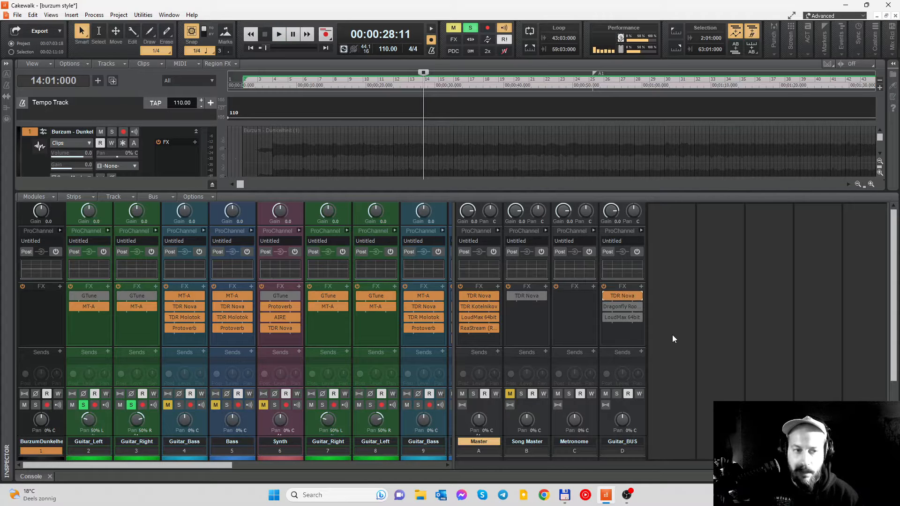
double_click(621, 296)
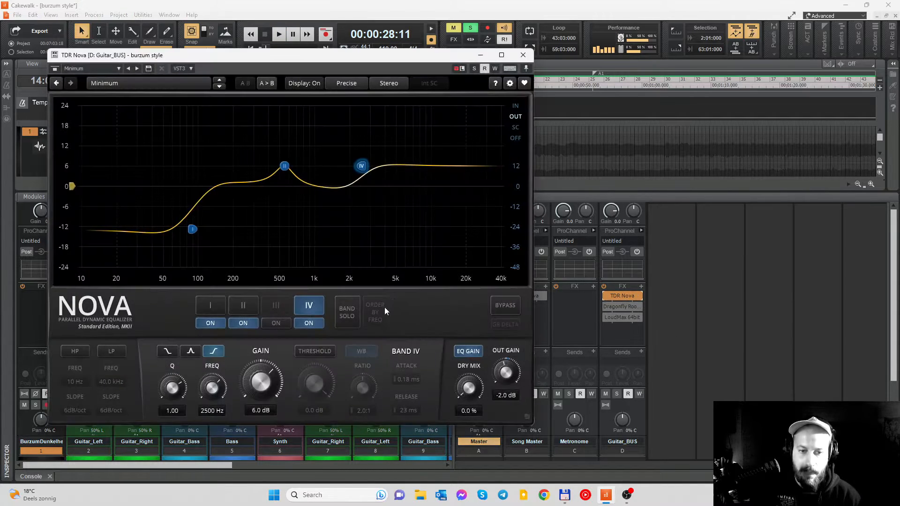
key("space")
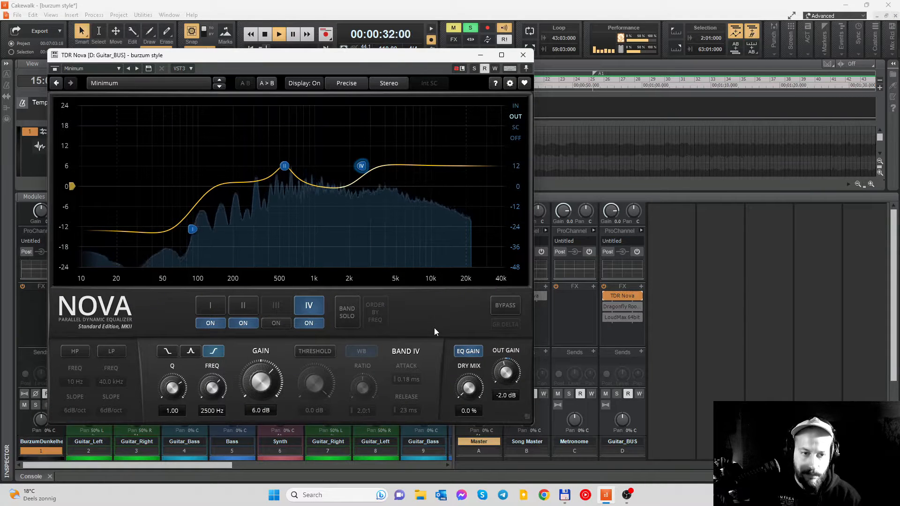
left_click(523, 55)
key("space")
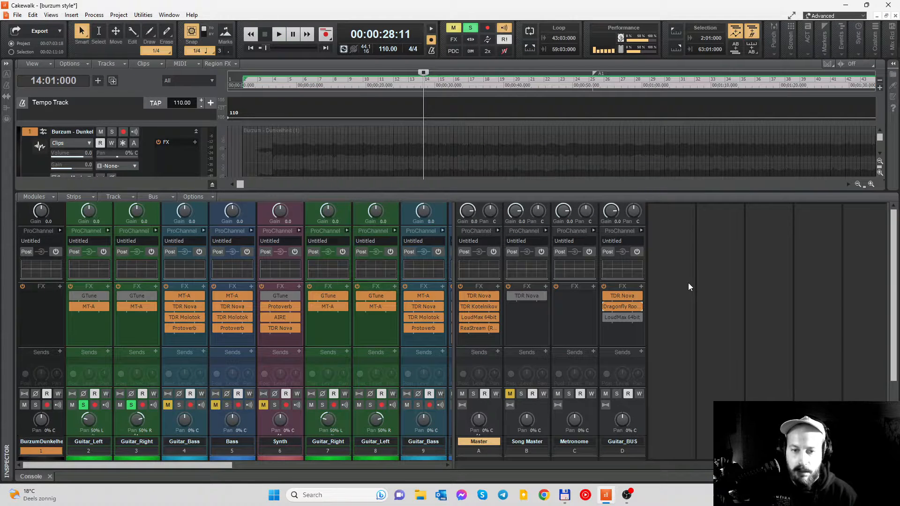
- Audition Guitar_BUS with Dragonfly Room enabled and its settings shown, stop playback, and open LoudMax
key("space")
double_click(629, 306)
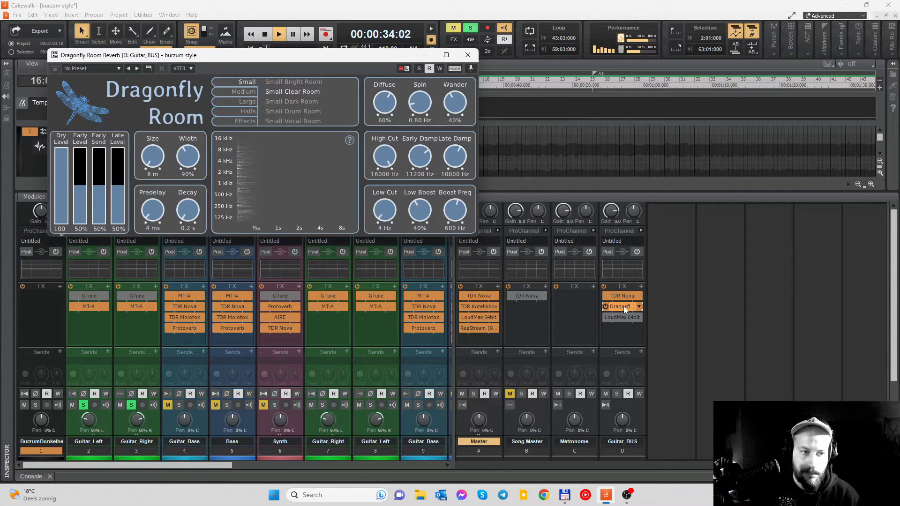
left_click(467, 55)
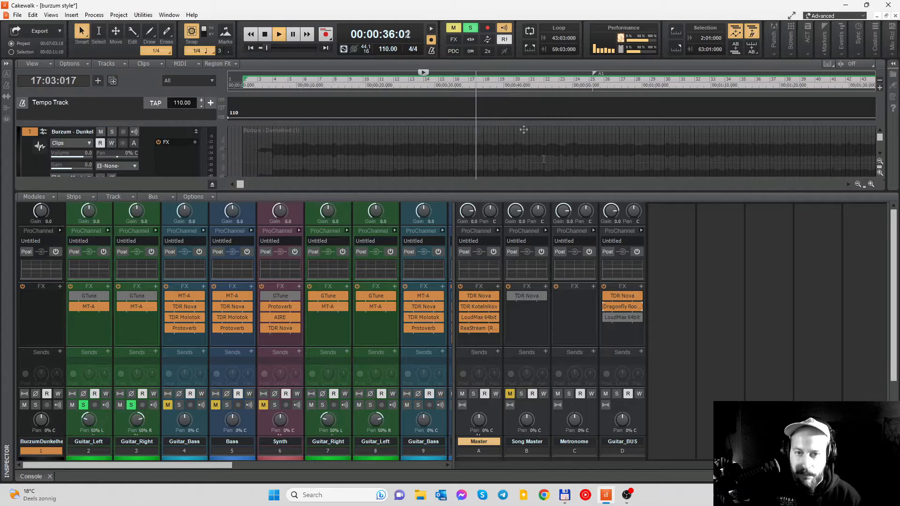
key("space")
double_click(623, 317)
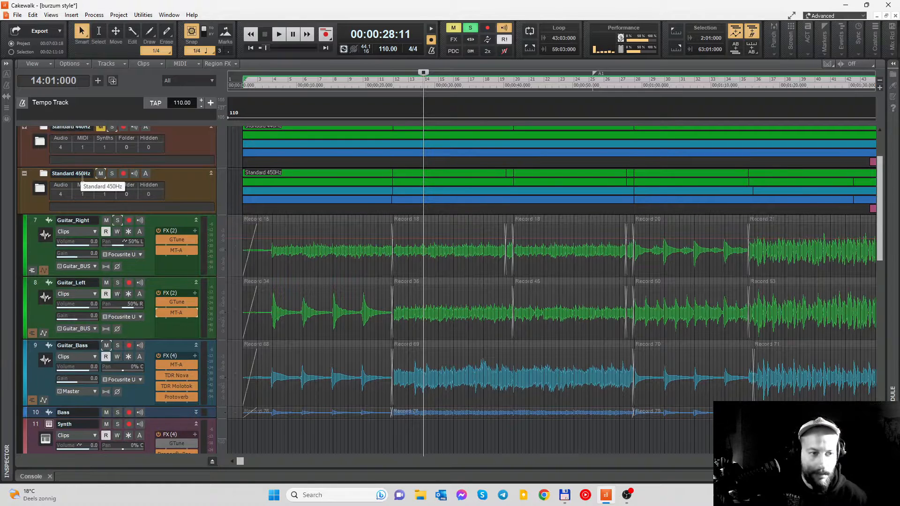
- Mute and collapse the Standard 440Hz folder, and play the Standard 450Hz tracks briefly from measure 14
scroll(307, 214, "down", 1)
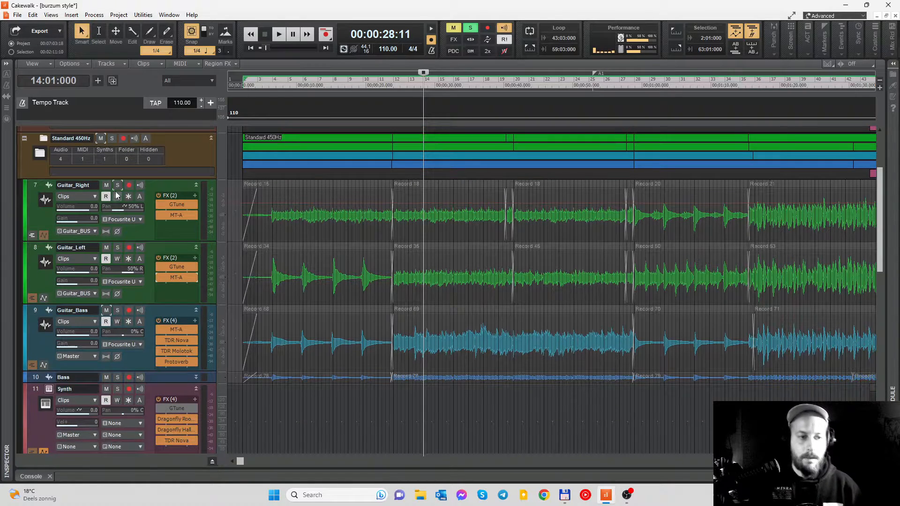
scroll(248, 211, "up", 1)
scroll(253, 208, "up", 1)
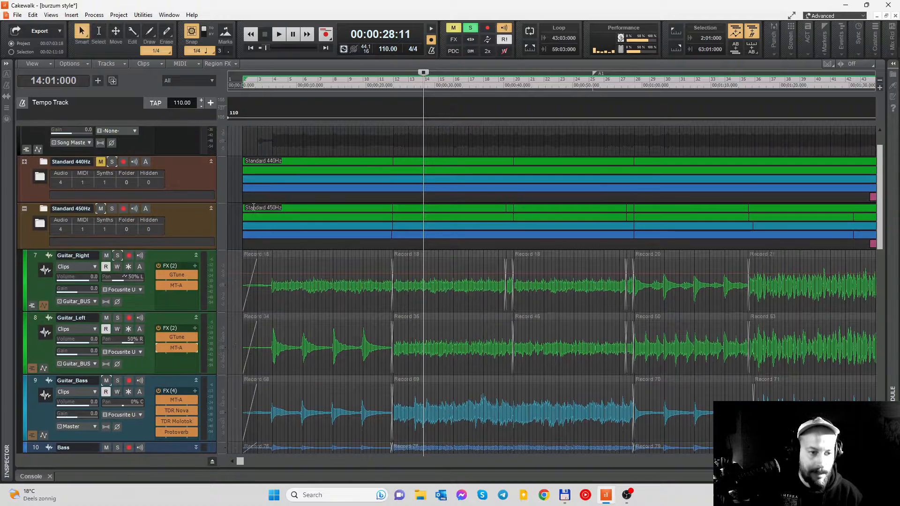
key("space")
key("space")
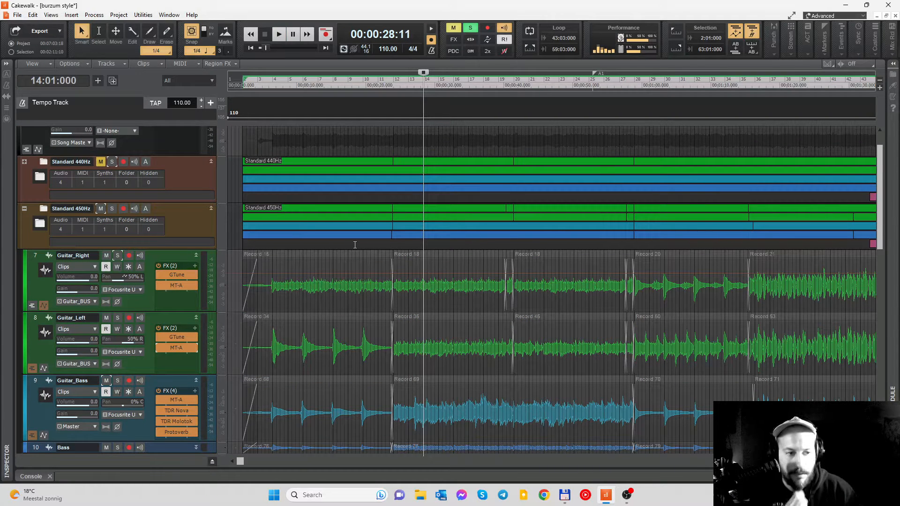
- Open GTune on the Standard 450Hz Guitar_Right track and check its calibration frequency
double_click(178, 275)
left_click_drag(202, 59, 338, 95)
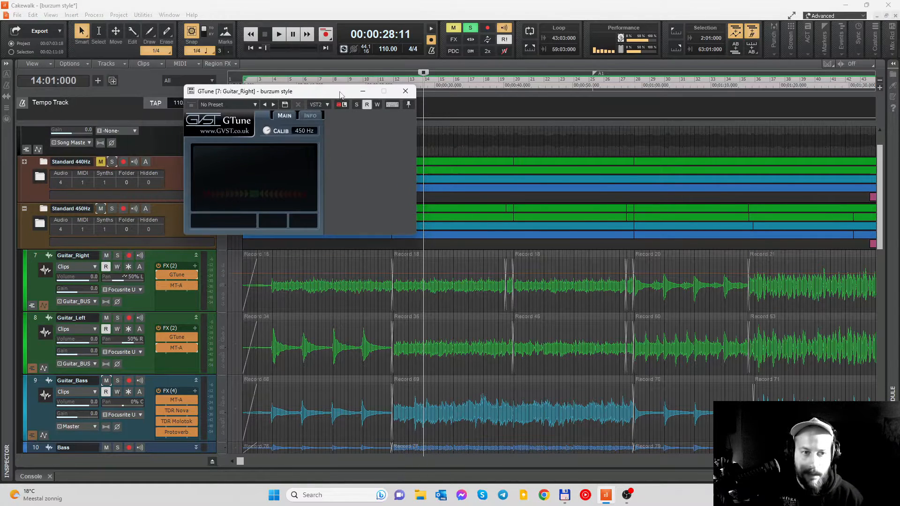
left_click(297, 131)
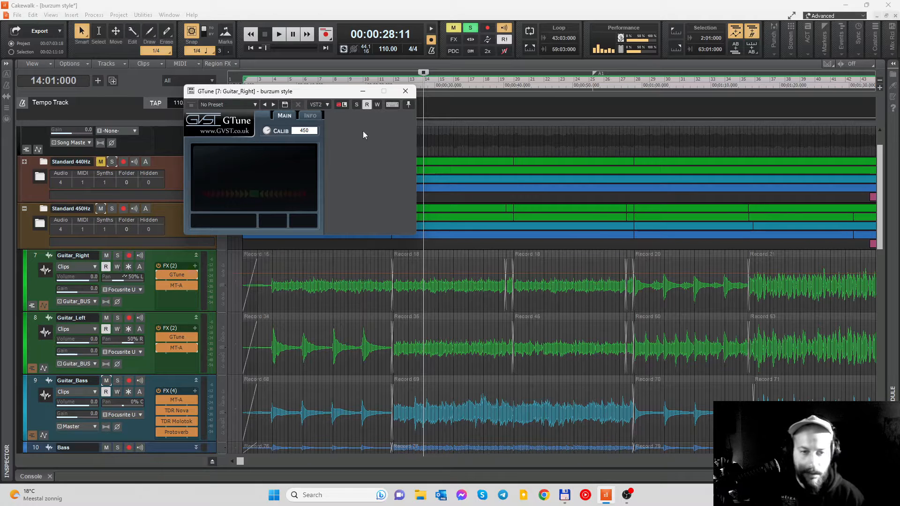
left_click(395, 133)
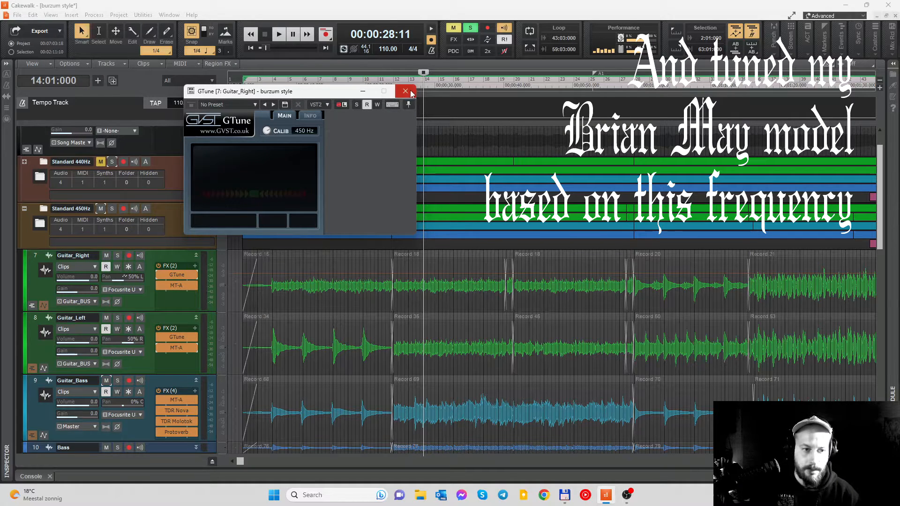
- Close GTune, solo Guitar_Right and Guitar_Left in the Standard 450Hz folder, and play them from measure 14
left_click(406, 91)
left_click(118, 256)
left_click(117, 318)
key("space")
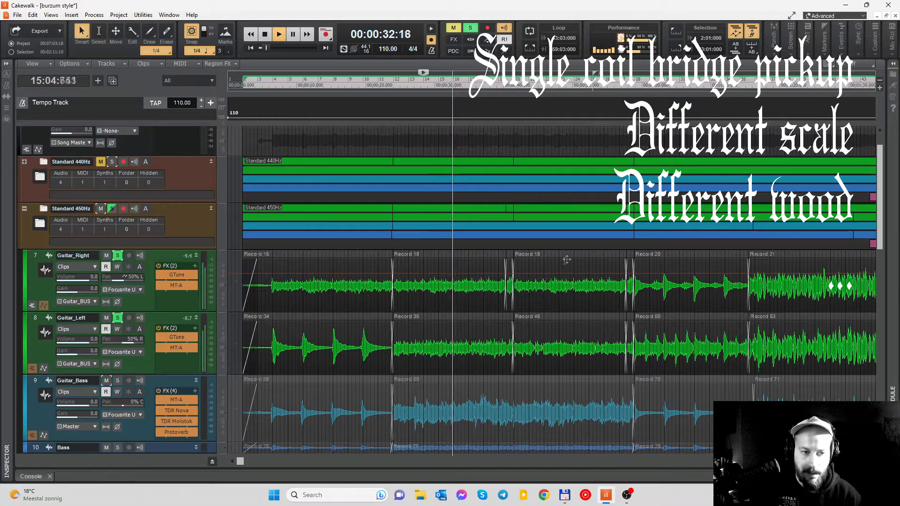
key("space")
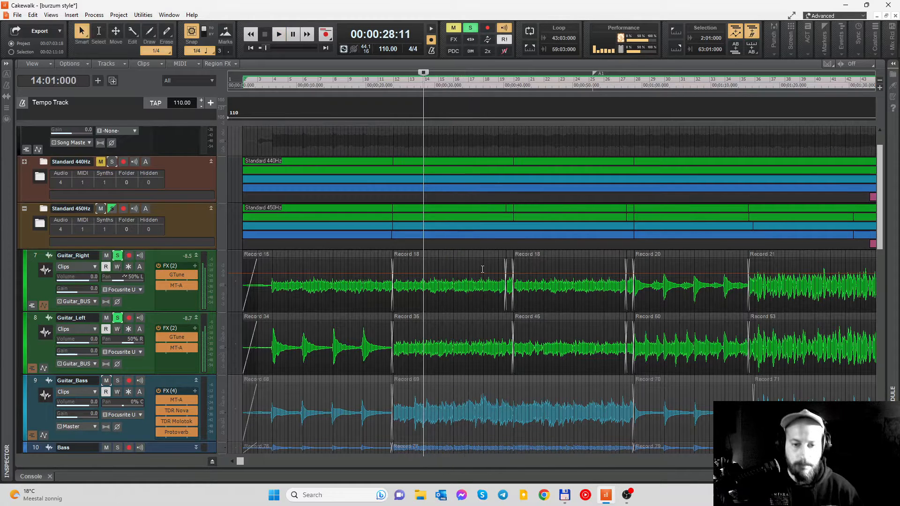
- Examine the MT-A pedal settings on Guitar_Right and Guitar_Left in the Standard 450Hz folder, and close the plugin window
double_click(173, 285)
left_click_drag(309, 87, 390, 88)
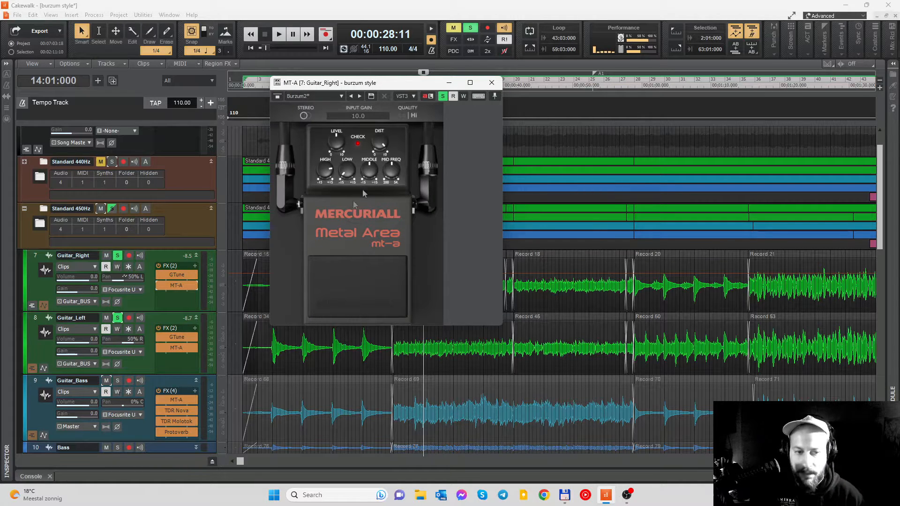
left_click(178, 351)
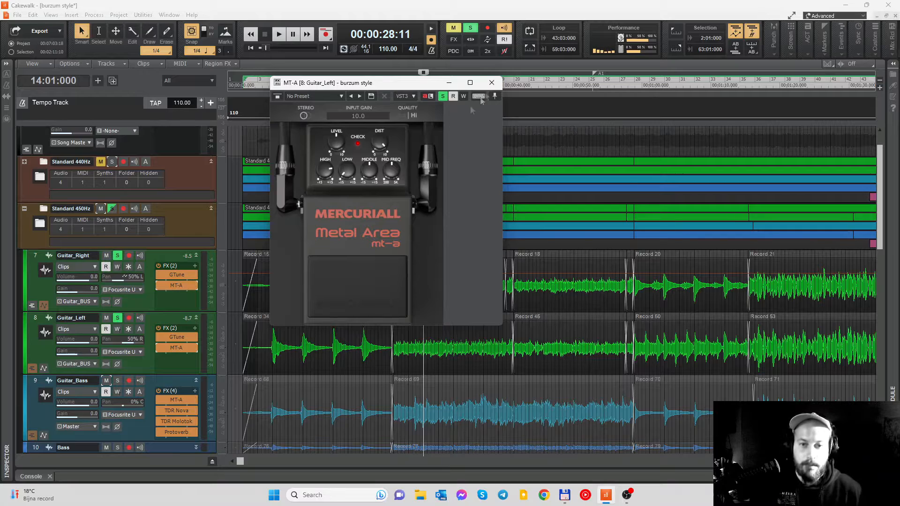
left_click(491, 83)
- Check the TDR Nova and Dragonfly Room effects on Guitar_BUS in the console, and close the plugins and the console
left_click(30, 476)
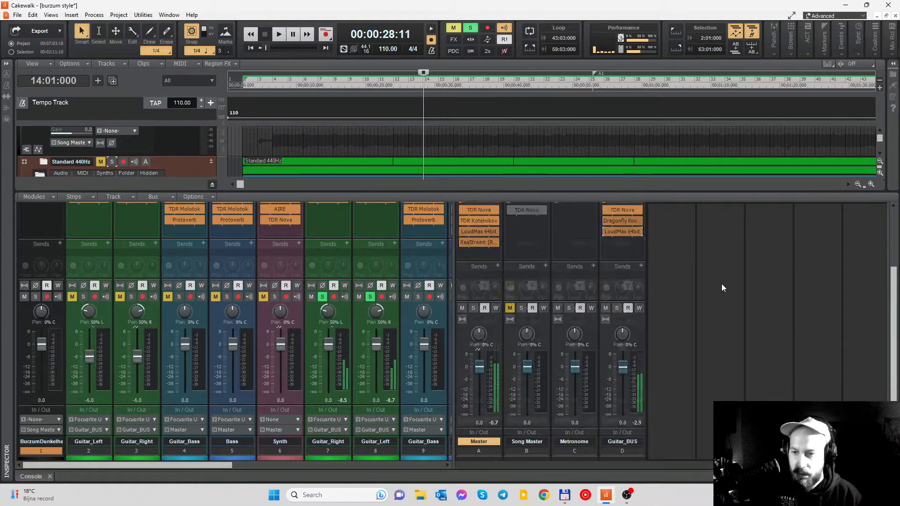
scroll(721, 283, "up", 3)
scroll(721, 283, "down", 1)
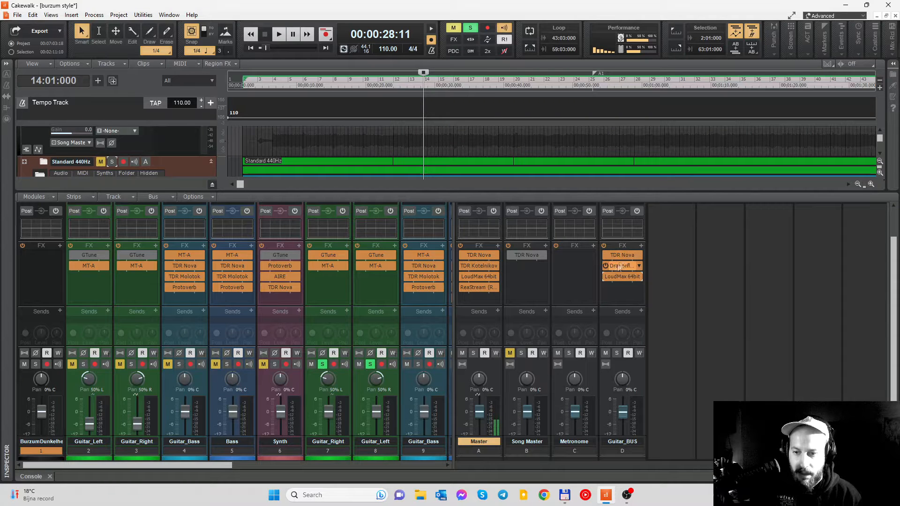
left_click(622, 256)
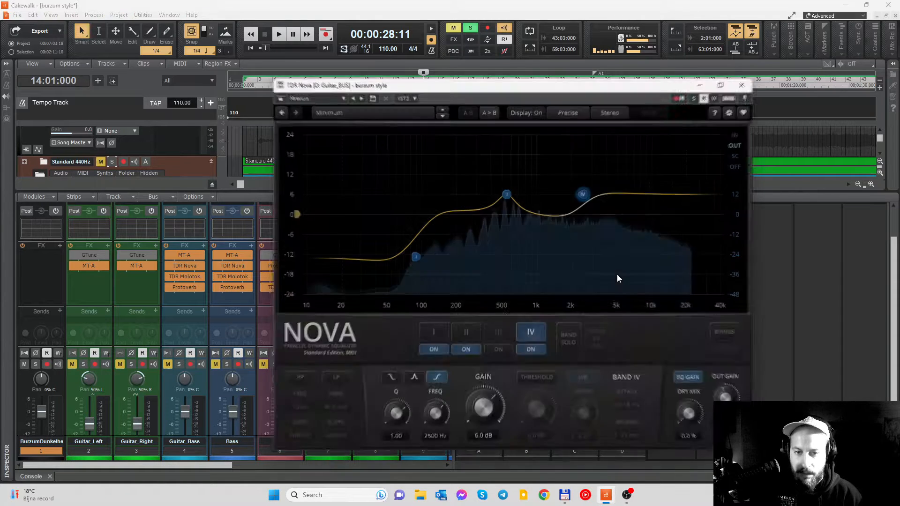
left_click(745, 83)
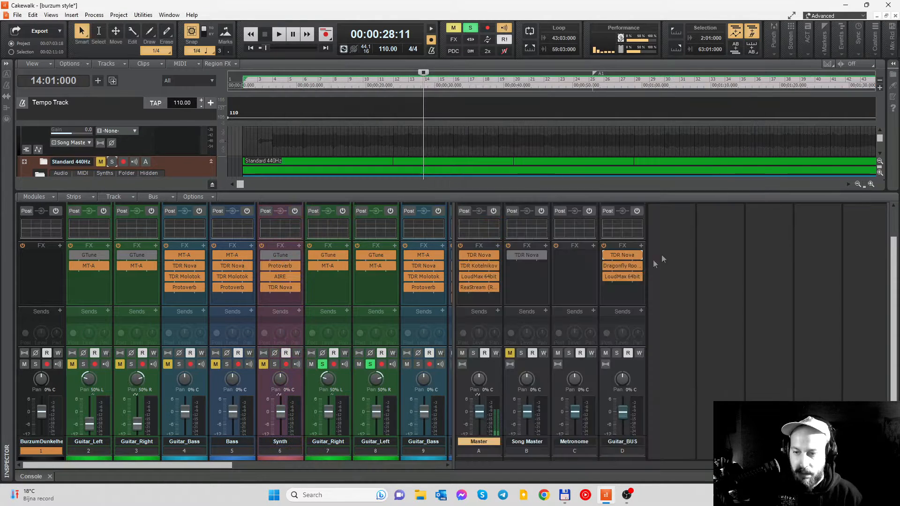
left_click(627, 267)
left_click(703, 76)
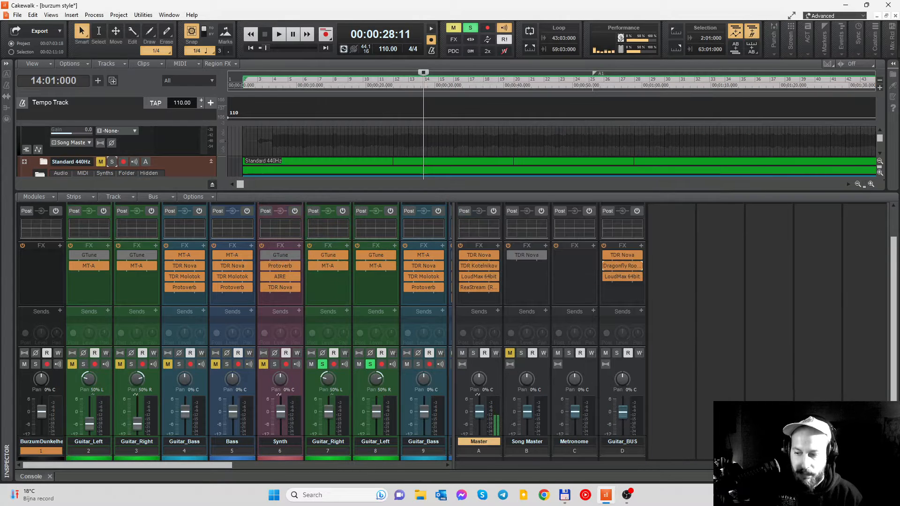
key("d")
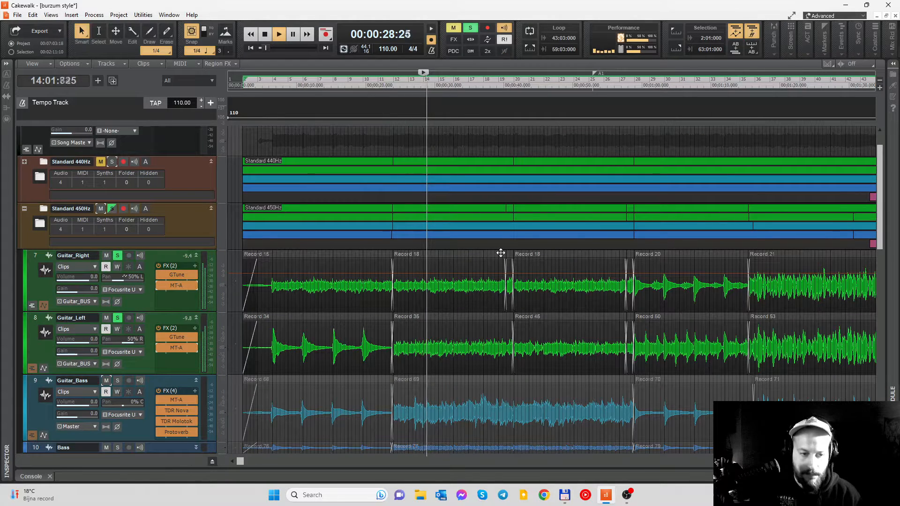
- Play the soloed Standard 450Hz guitars from about measure 24 and again from measure 31, and stop playback
scroll(500, 253, "down", 1)
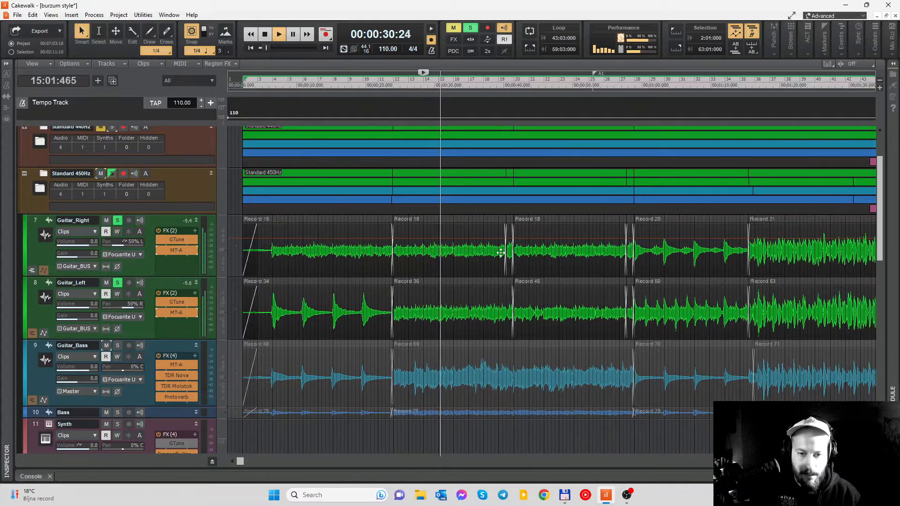
scroll(501, 253, "down", 2)
left_click(384, 83)
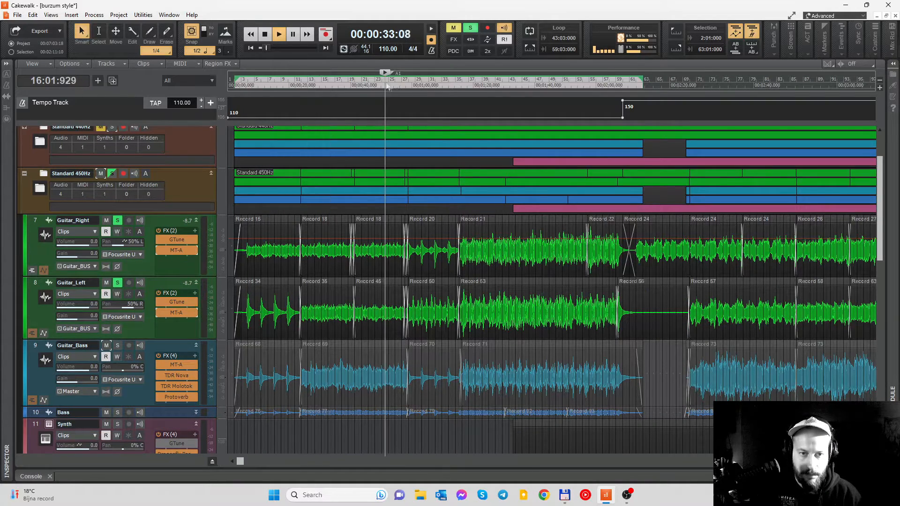
left_click(432, 86)
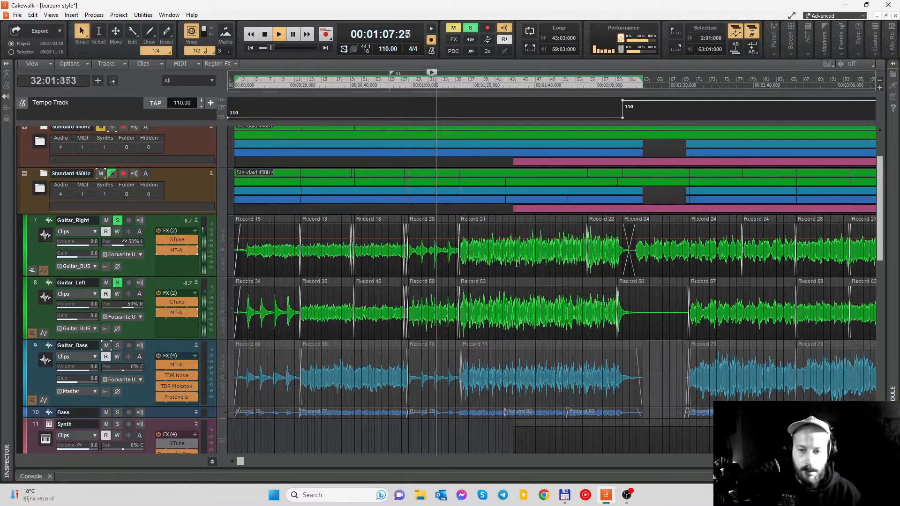
scroll(516, 264, "down", 1)
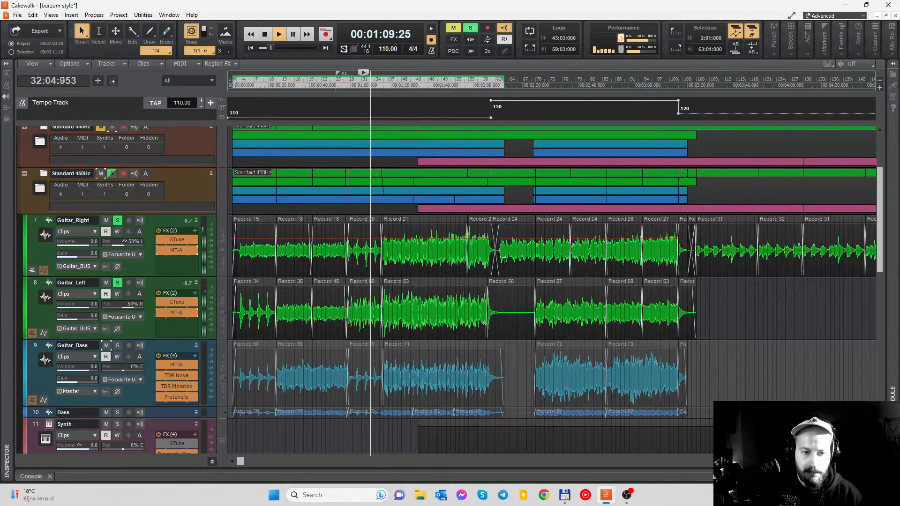
scroll(516, 263, "down", 2)
scroll(539, 255, "up", 2)
scroll(552, 249, "down", 2)
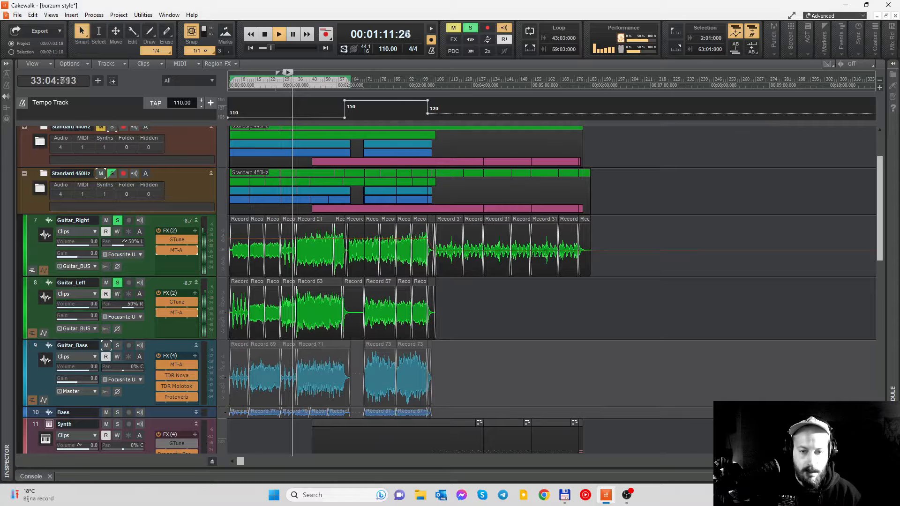
key("space")
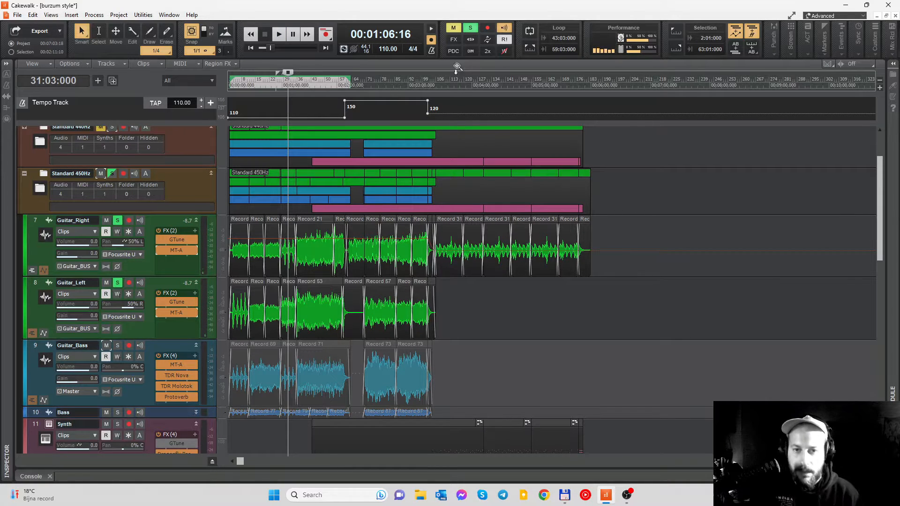
- Play the Standard 450Hz guitar part from measure 110
left_click(443, 83)
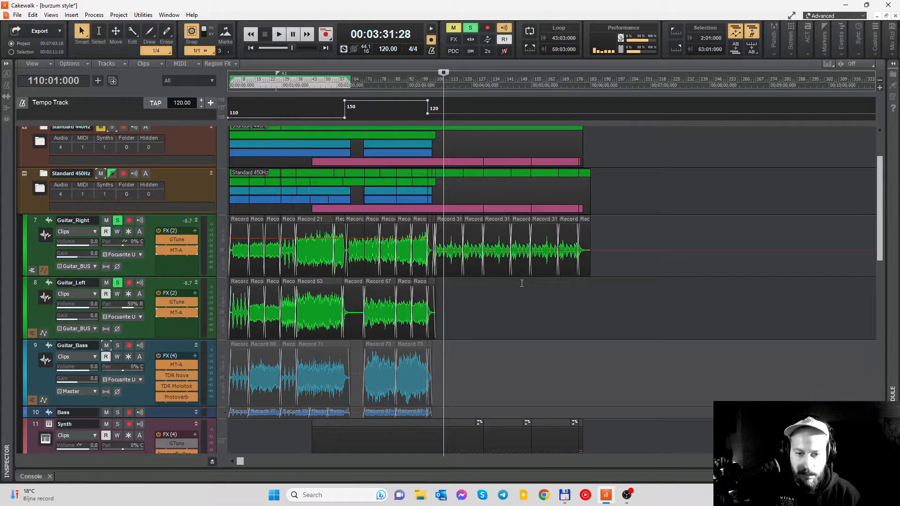
key("space")
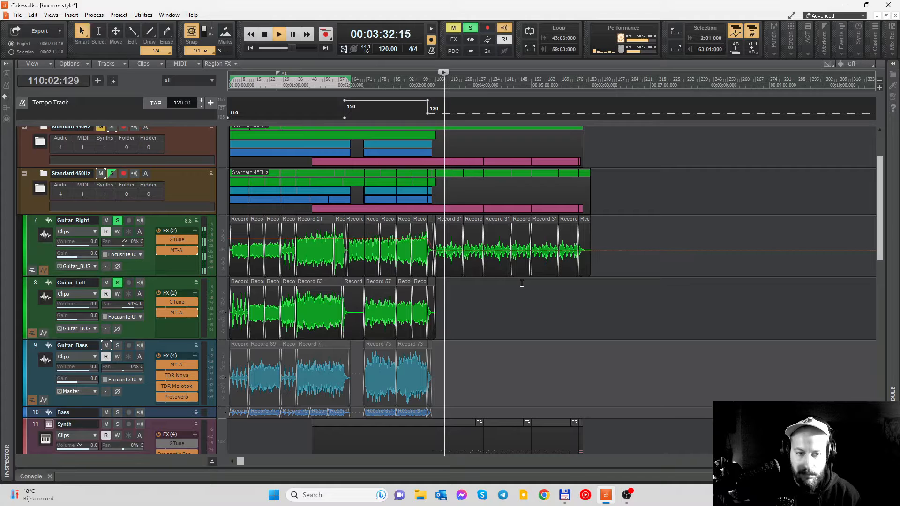
scroll(521, 283, "up", 6, "ctrl")
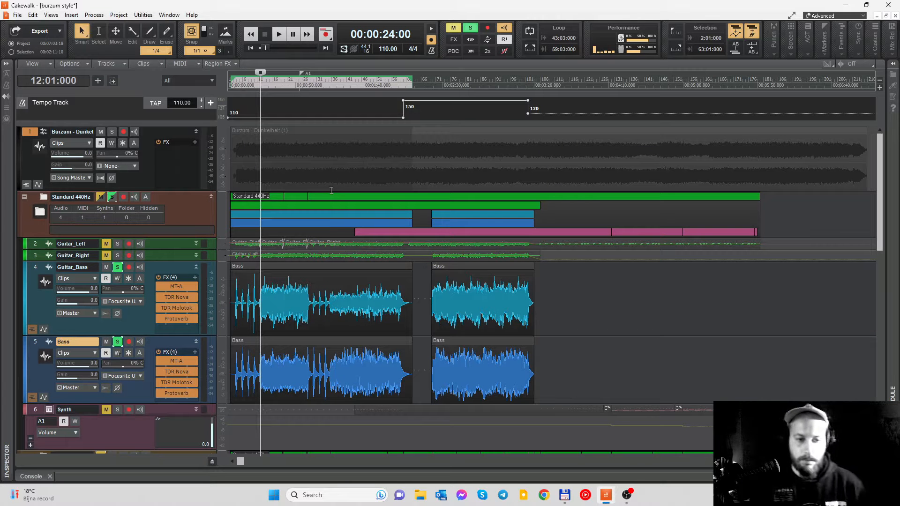
- Unsolo Guitar_Bass in the Standard 440Hz folder, leaving Bass soloed, and set the playback position to 15:03:000
scroll(303, 267, "up", 3)
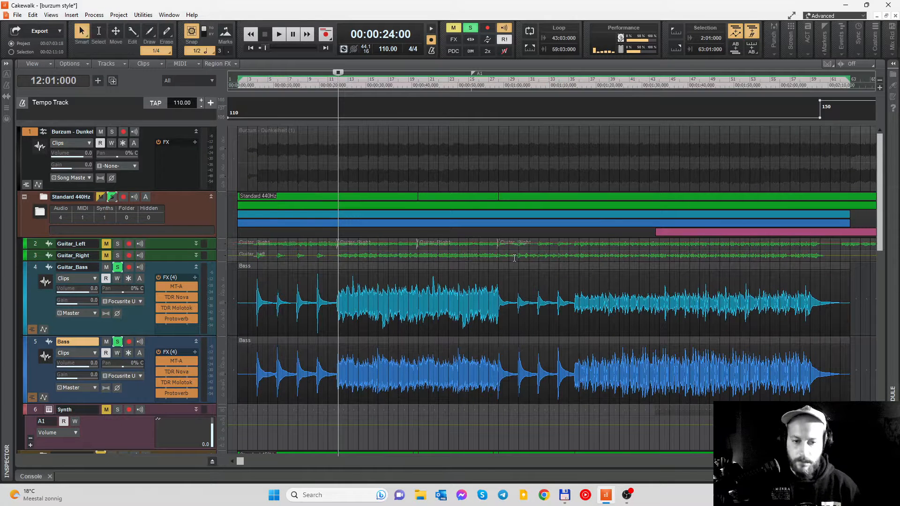
left_click(117, 266)
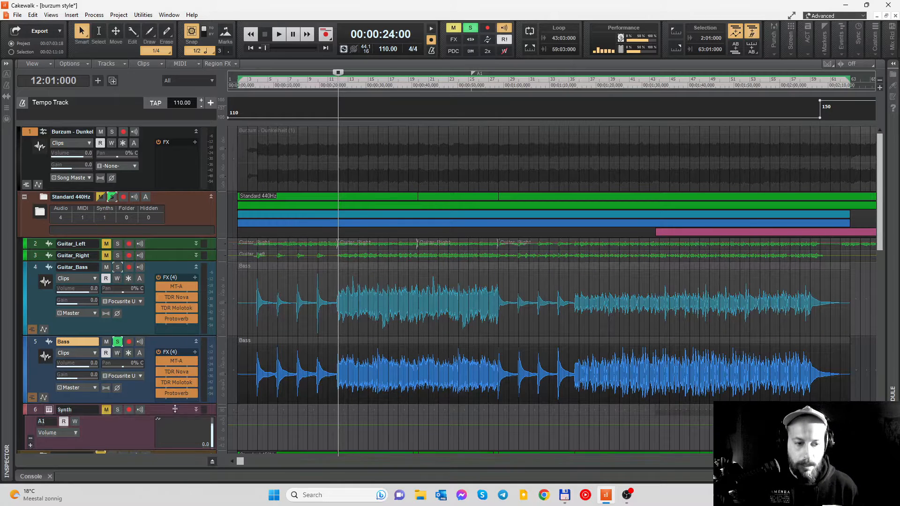
left_click_drag(174, 407, 175, 413)
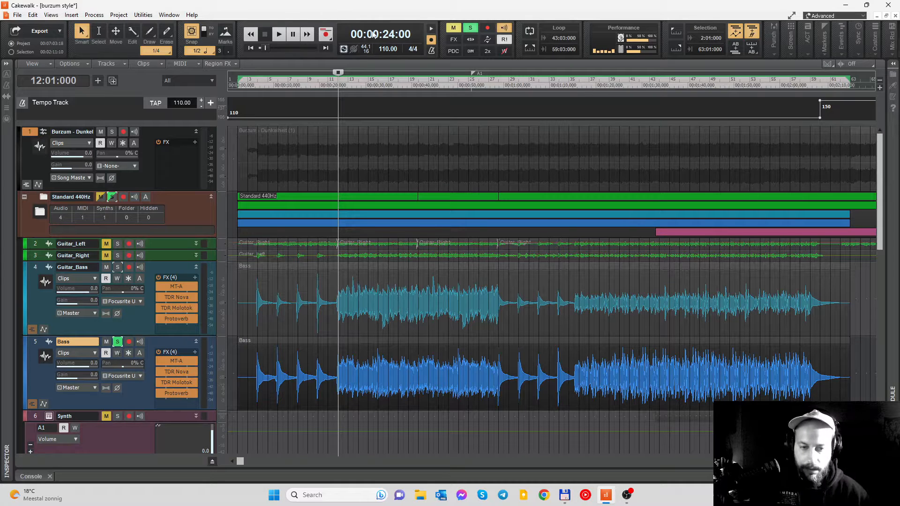
left_click(371, 89)
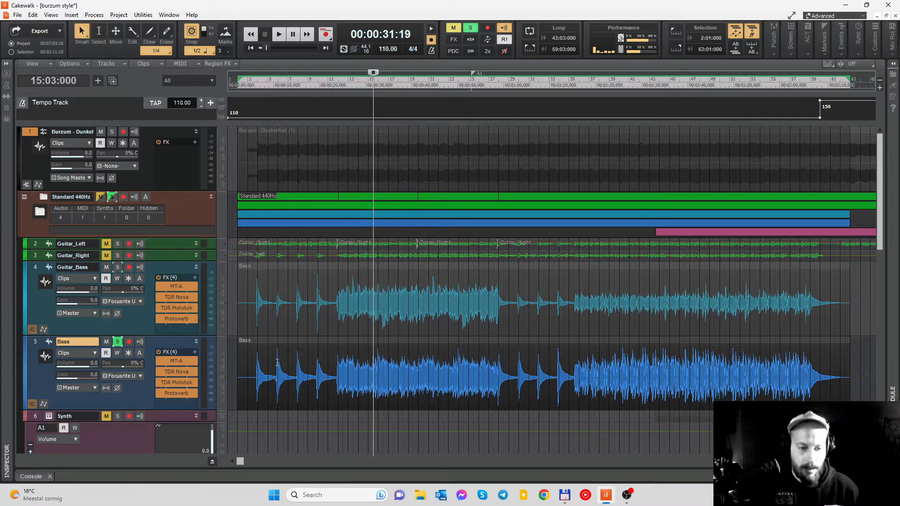
- Bypass MT-A, TDR Nova, TDR Molotok and Protoverb on the Bass track, and play the dry bass
left_click(158, 361)
left_click(159, 372)
left_click(159, 383)
left_click(159, 393)
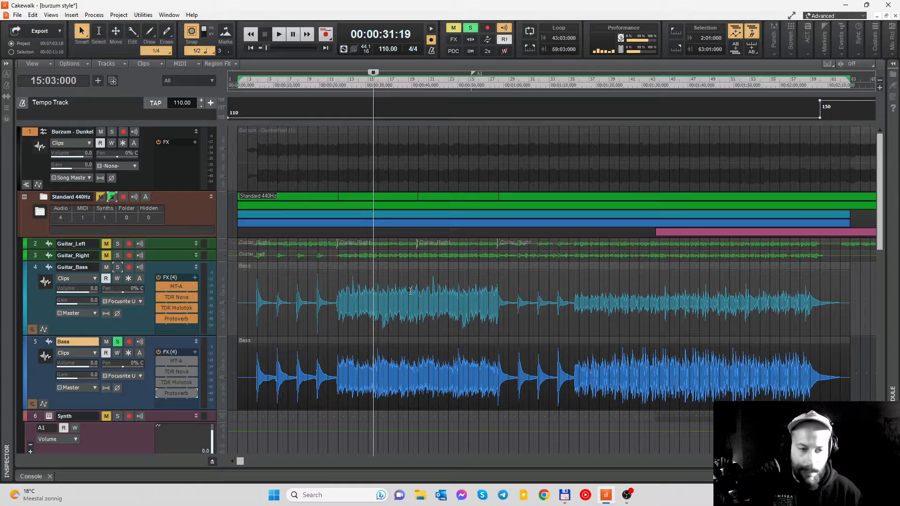
key("space")
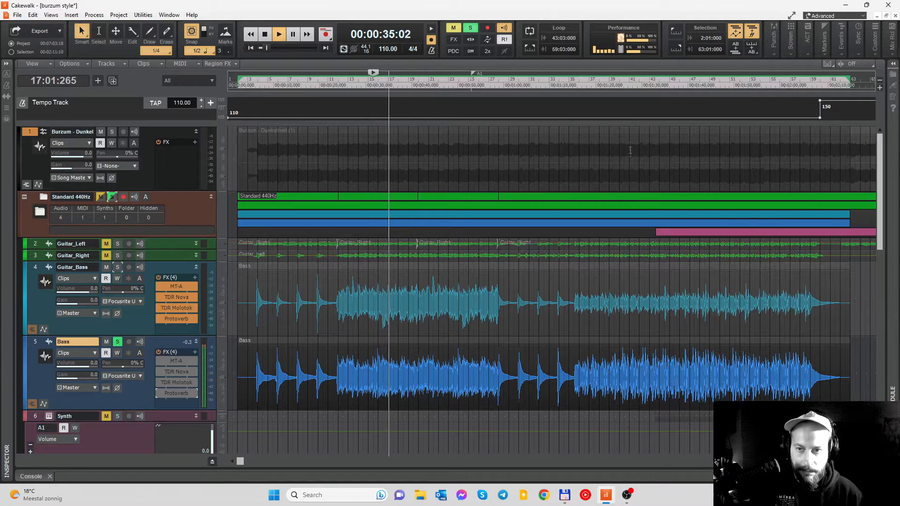
- Audition the dry Bass track from measure 42 and stop playback
left_click(640, 86)
scroll(598, 257, "down", 3)
scroll(599, 257, "up", 3)
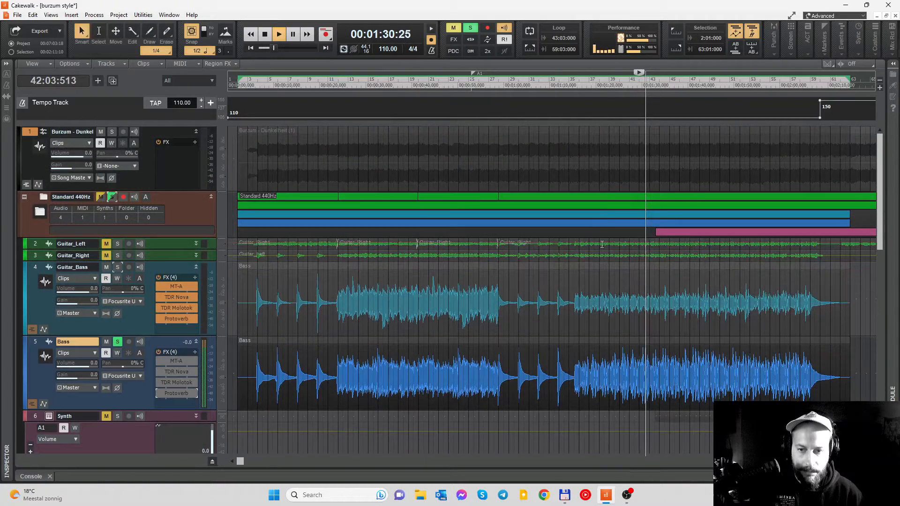
scroll(602, 244, "right", 3)
scroll(602, 244, "right", 2)
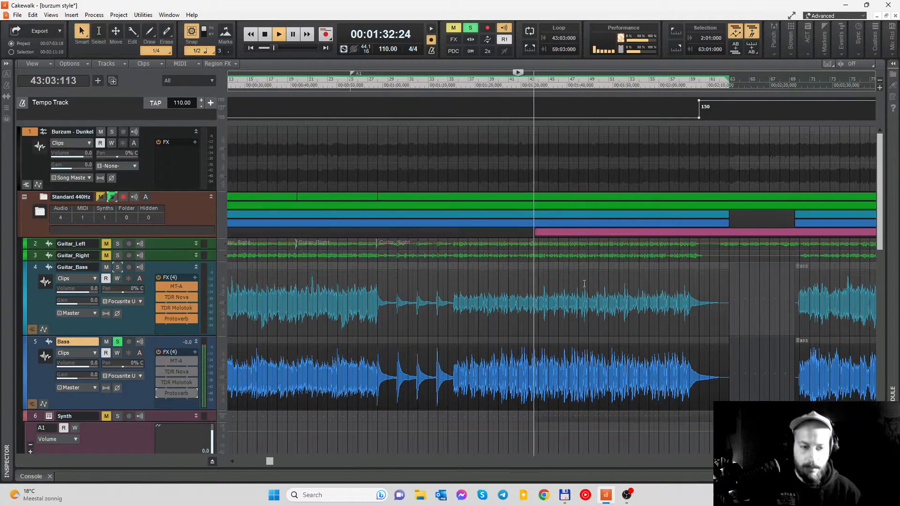
key("space")
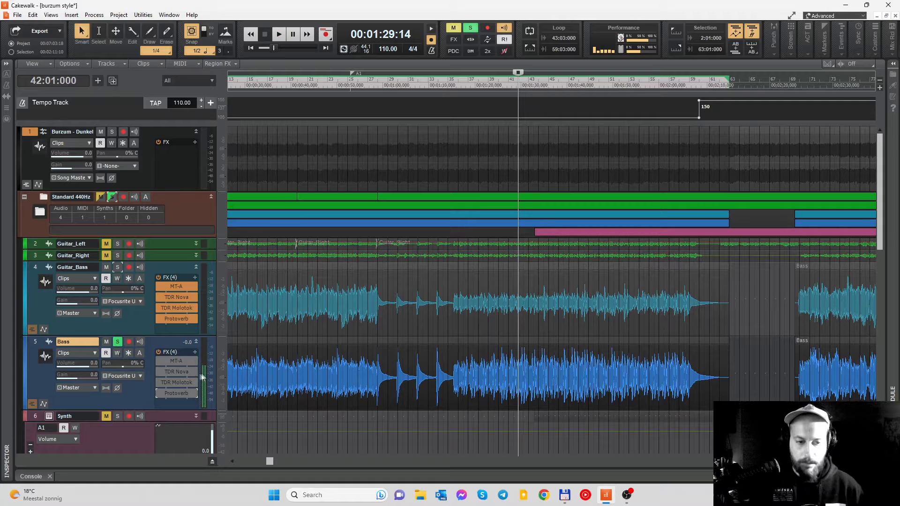
- Re-enable MT-A on the Bass track, show its settings, and audition the bass from measure 42
double_click(161, 363)
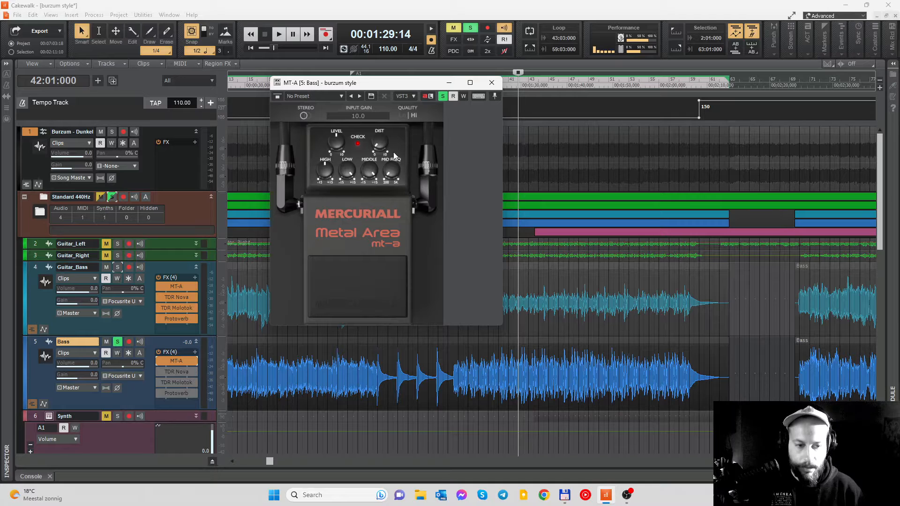
key("space")
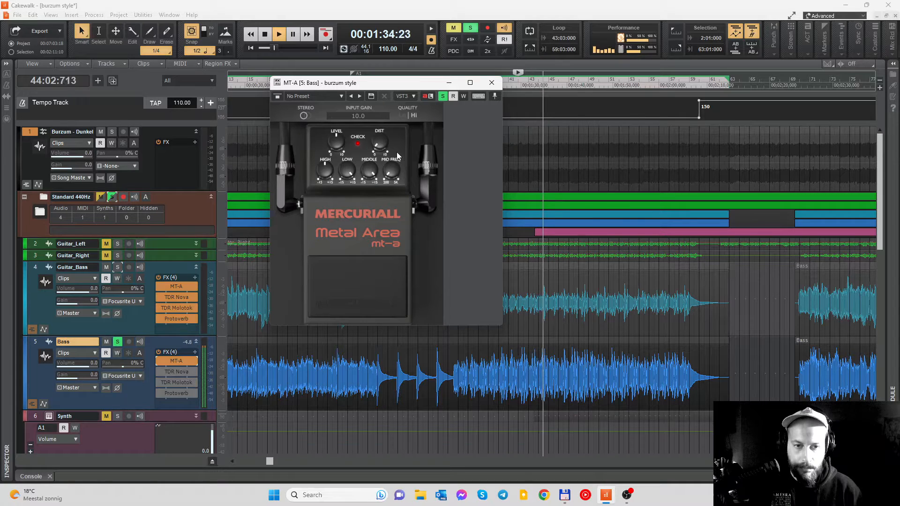
key("space")
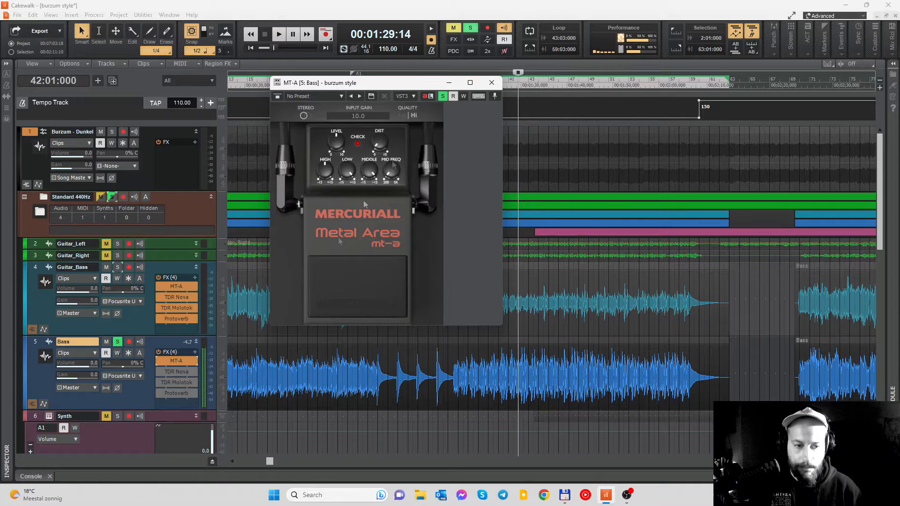
- Re-enable TDR Nova on Bass, check its bands I and IV, close it, and audition the bass from measure 42
double_click(176, 372)
left_click_drag(525, 89, 424, 51)
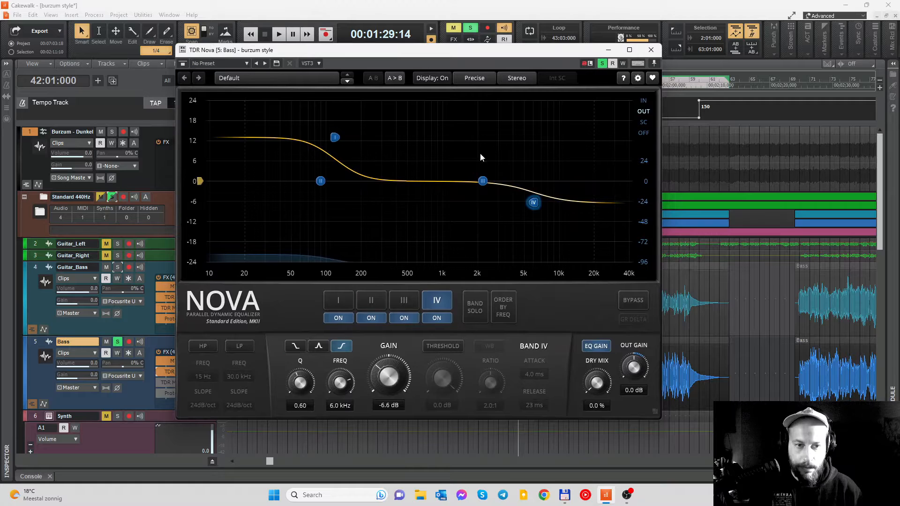
left_click(335, 137)
left_click(533, 203)
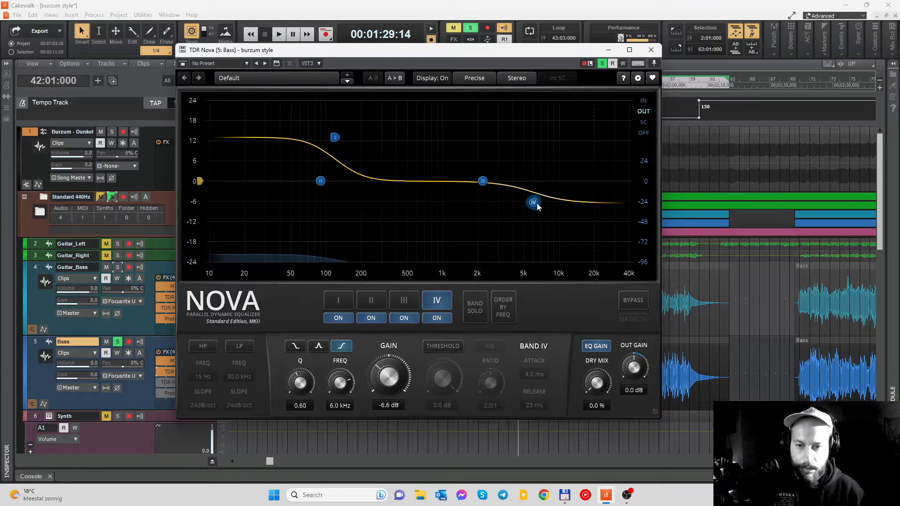
left_click(650, 50)
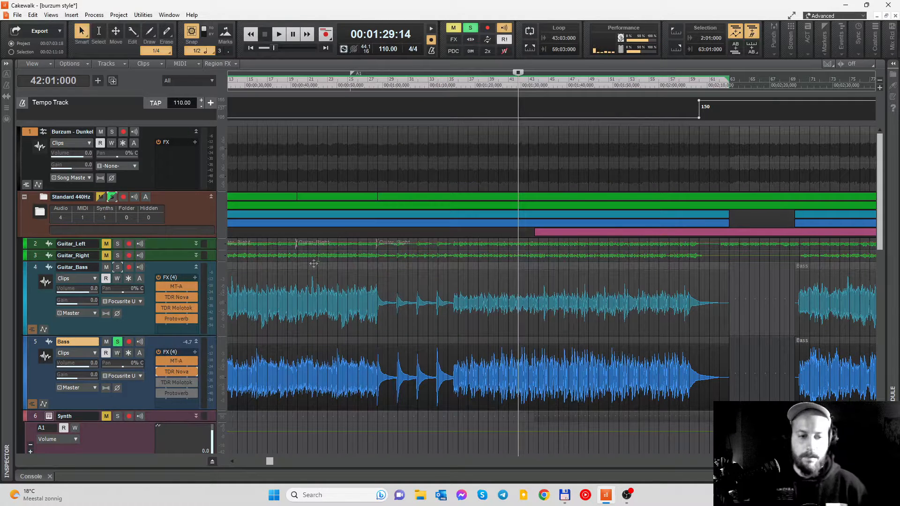
key("space")
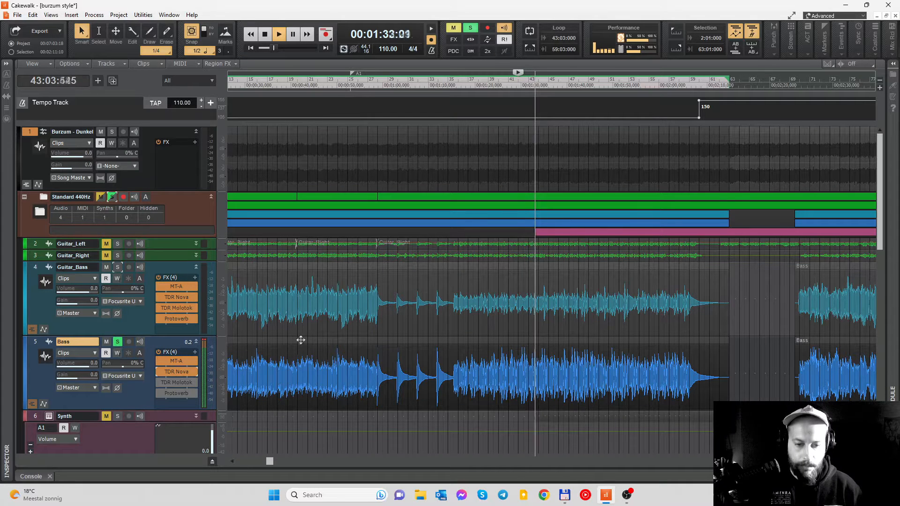
key("space")
- Re-enable TDR Molotok on the Bass track, show its settings, audition the bass from measure 42, and close the plugin
double_click(175, 381)
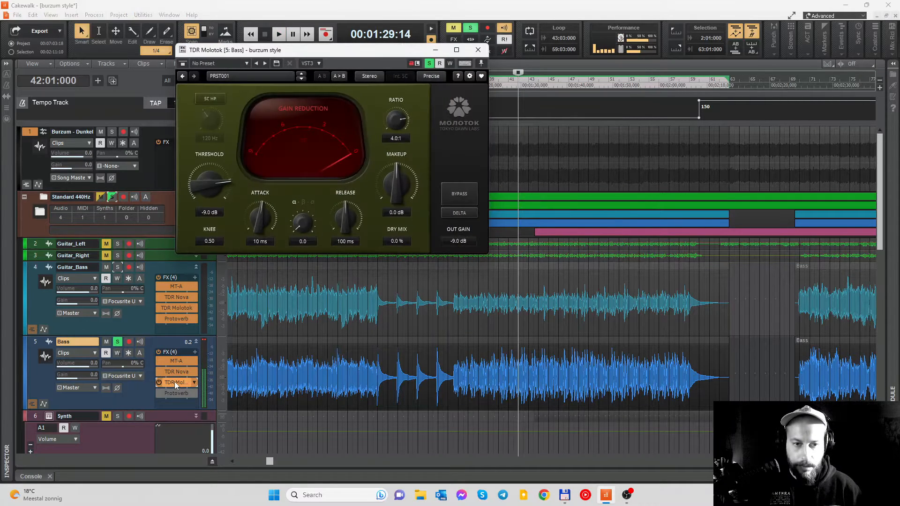
key("space")
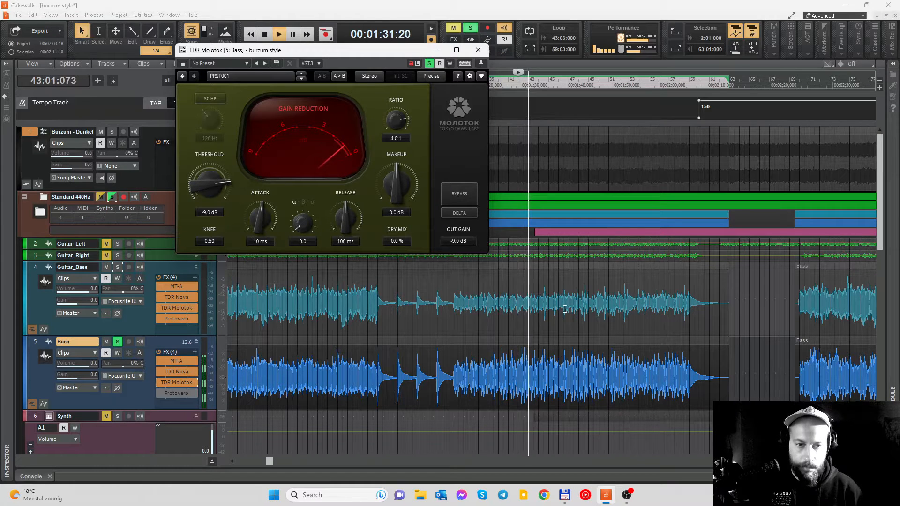
key("space")
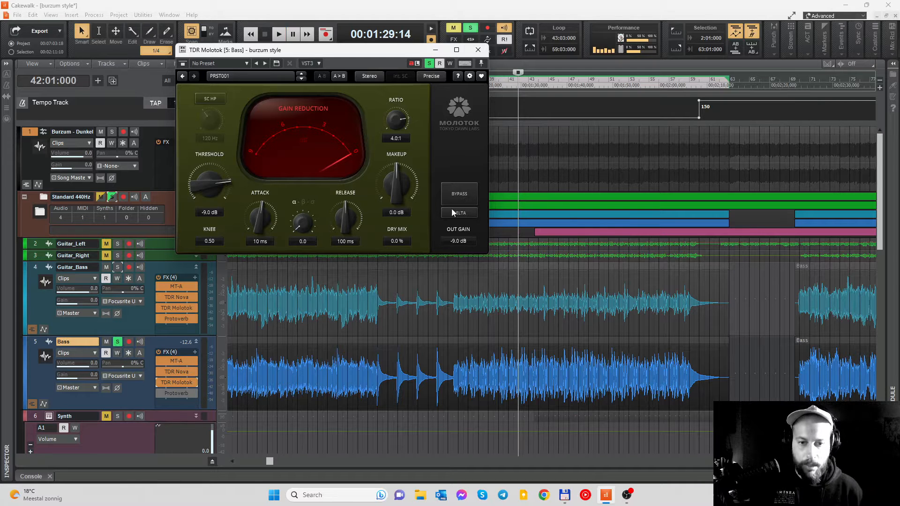
left_click(478, 50)
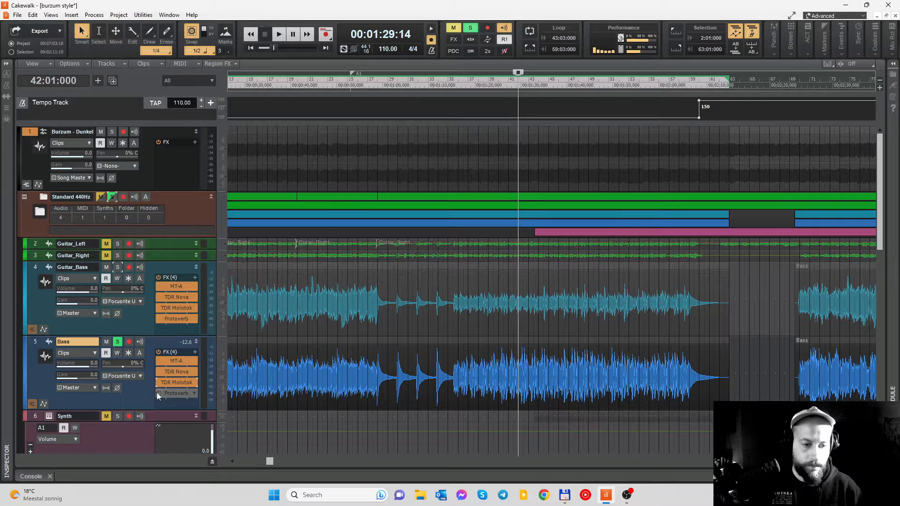
- Re-enable Protoverb on the Bass track, show its settings, audition the bass from measure 42, and close the plugin
double_click(173, 393)
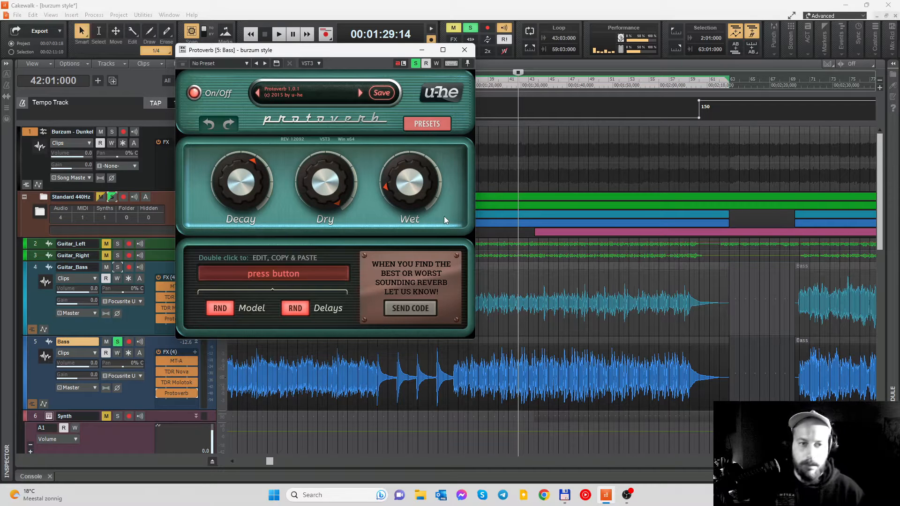
left_click_drag(361, 50, 364, 66)
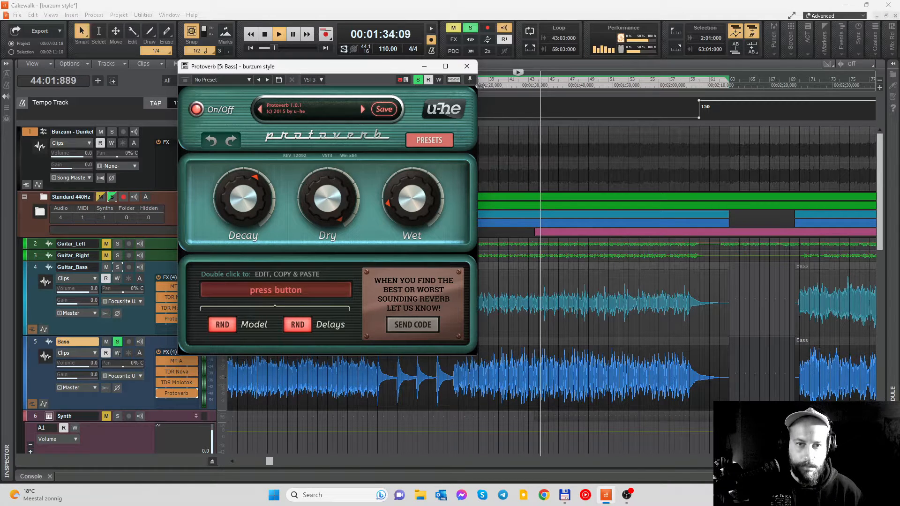
key("space")
left_click(467, 67)
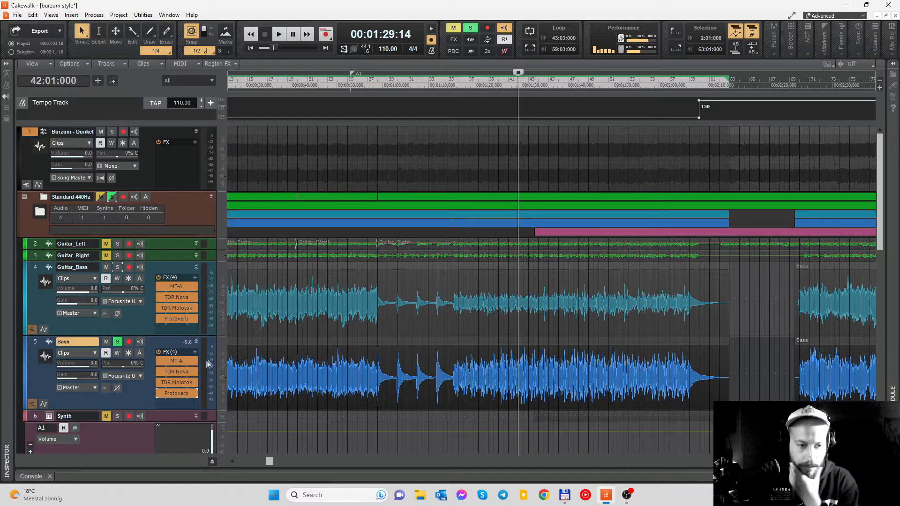
- Solo Guitar_Bass instead of Bass and set the playback position to measure 16
left_click(117, 341)
left_click(117, 267)
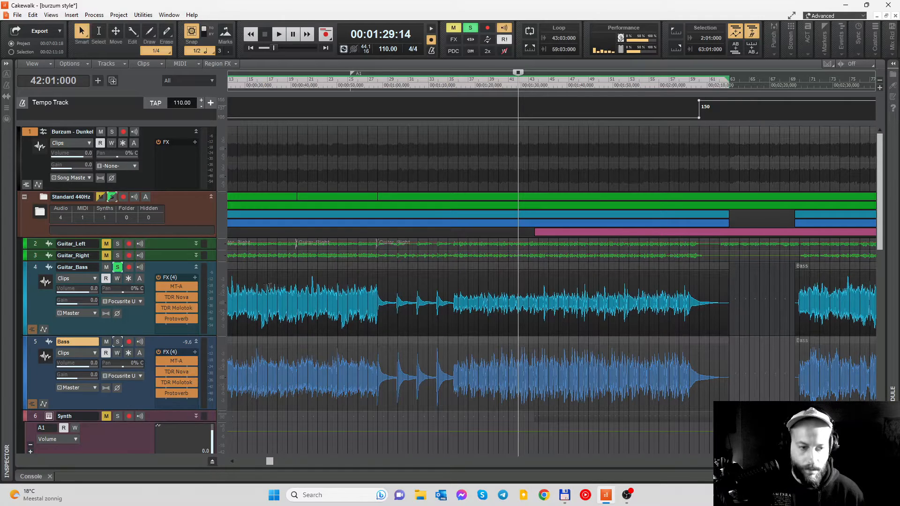
scroll(373, 291, "down", 3)
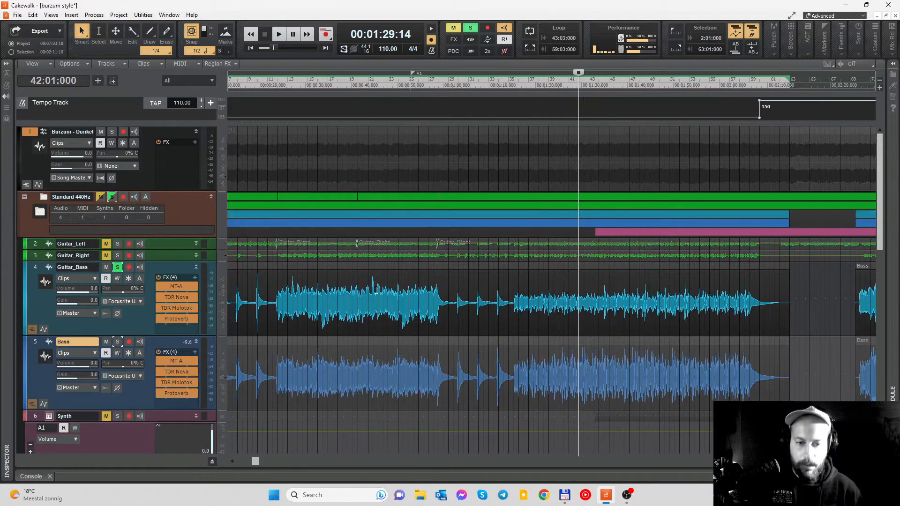
left_click(296, 89)
scroll(342, 338, "up", 3)
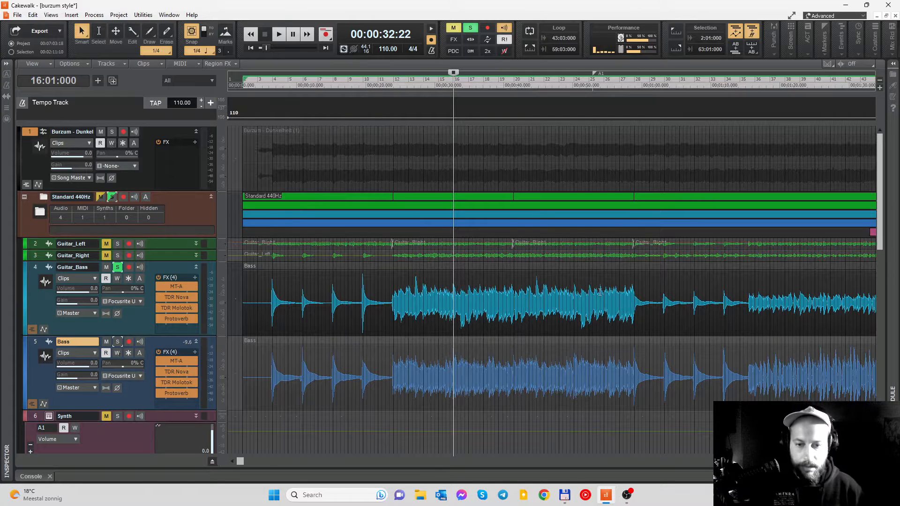
scroll(601, 293, "right", 2)
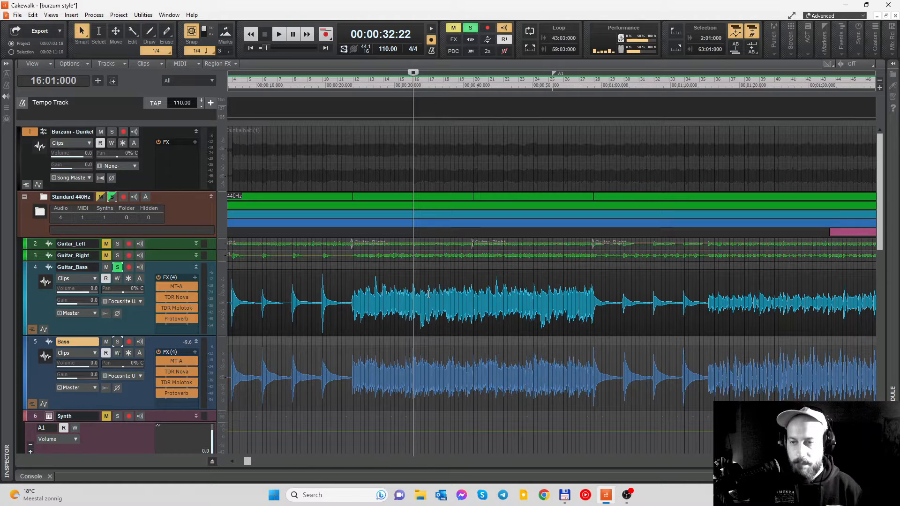
- Show the Transpose settings for the Guitar_Bass track with an amount of -12, and dismiss them without applying
left_click(206, 334)
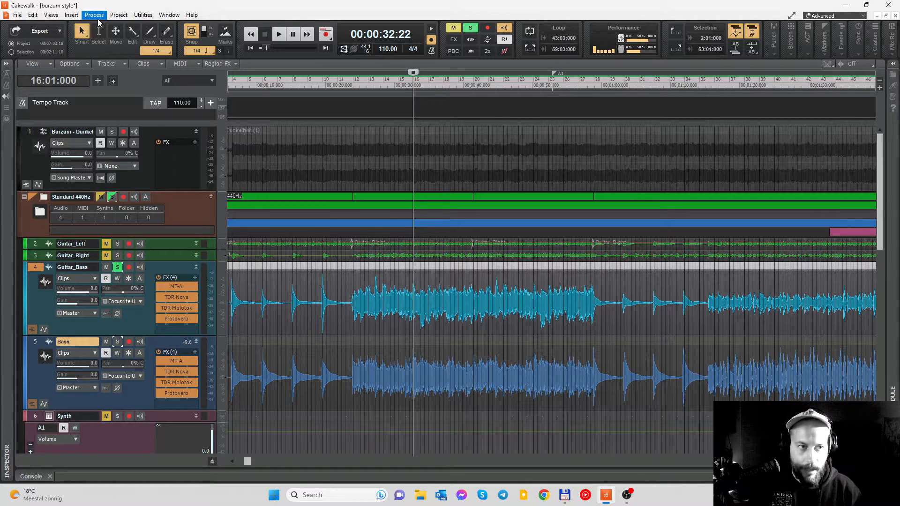
left_click(94, 15)
left_click(108, 58)
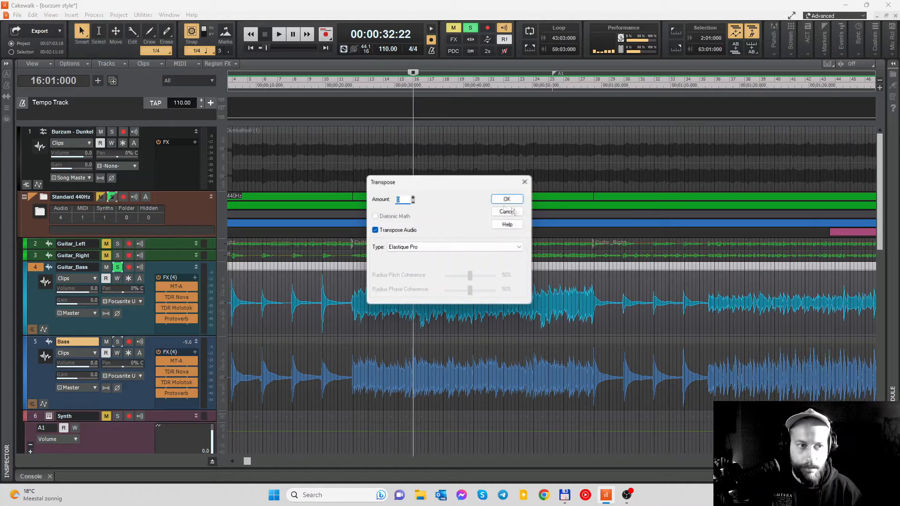
left_click_drag(432, 187, 449, 194)
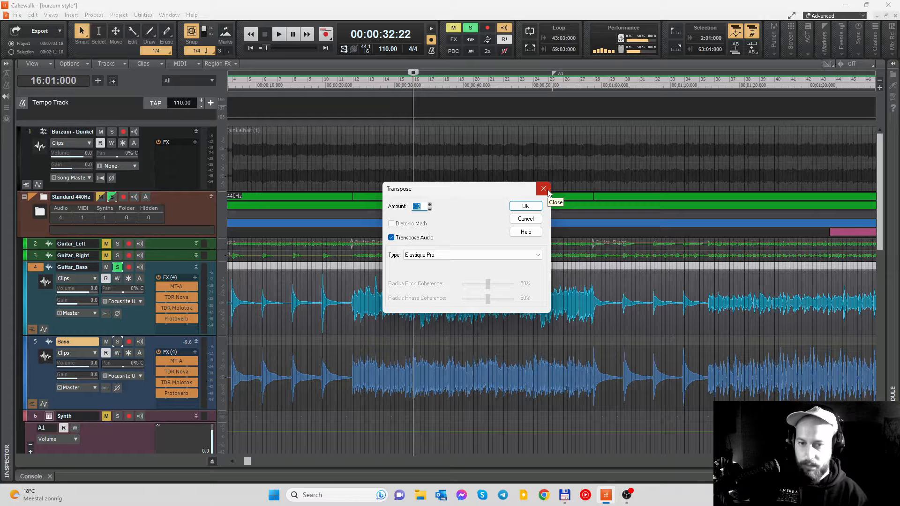
left_click(543, 189)
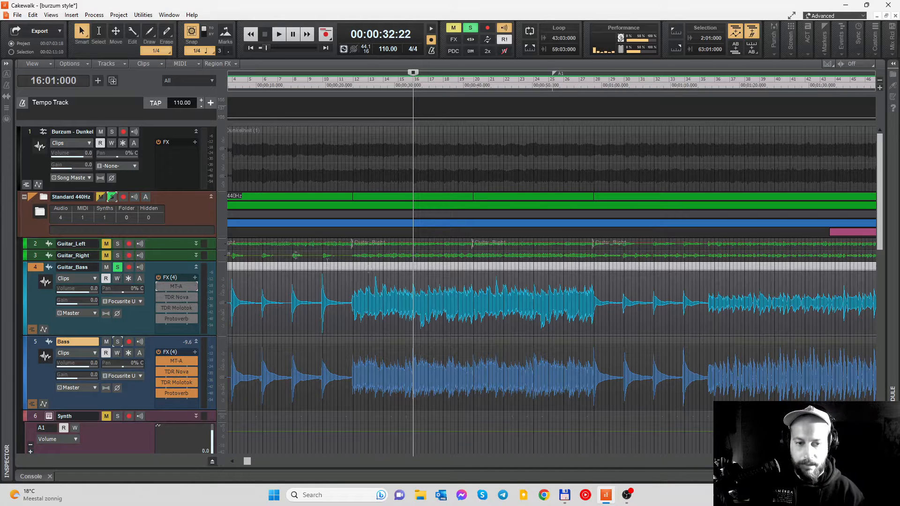
- Re-enable MT-A on Guitar_Bass, show its settings, and briefly audition the track from measure 16
double_click(178, 286)
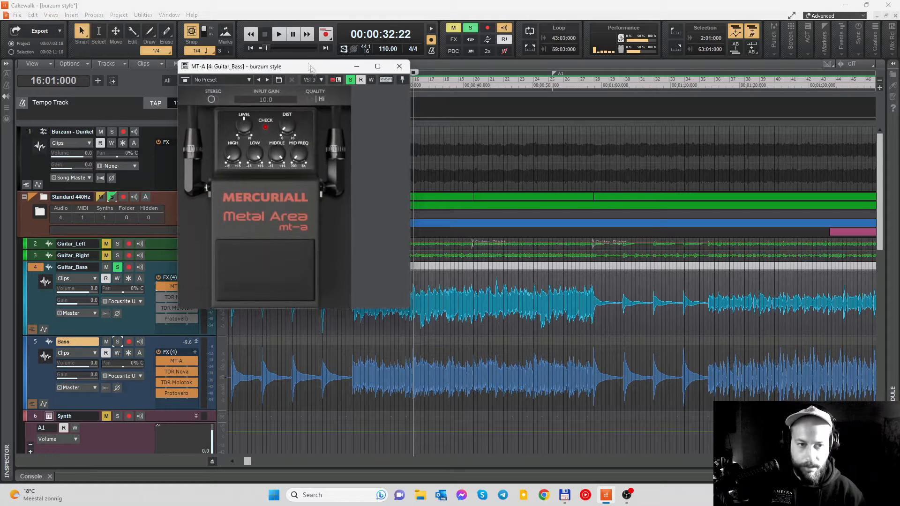
left_click_drag(314, 69, 401, 79)
key("space")
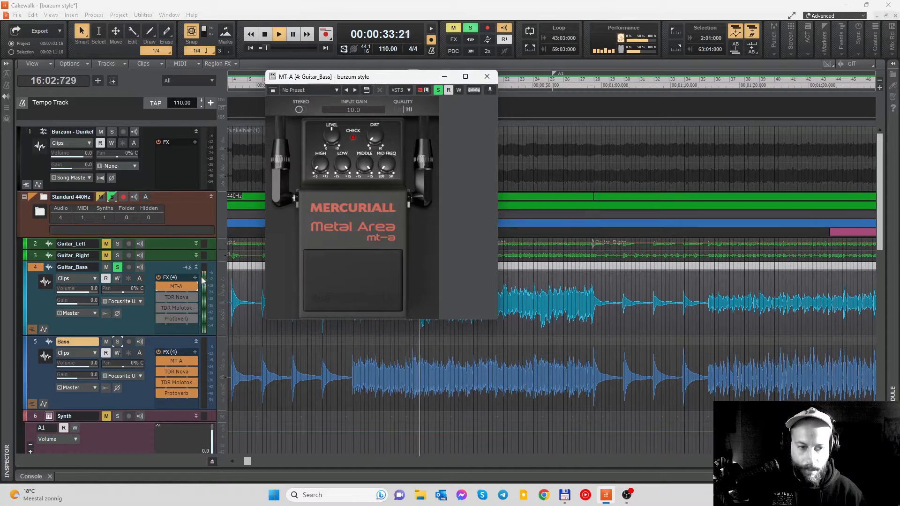
key("space")
- Bypass MT-A on Guitar_Bass and audition the dry track from measure 16
left_click(160, 287)
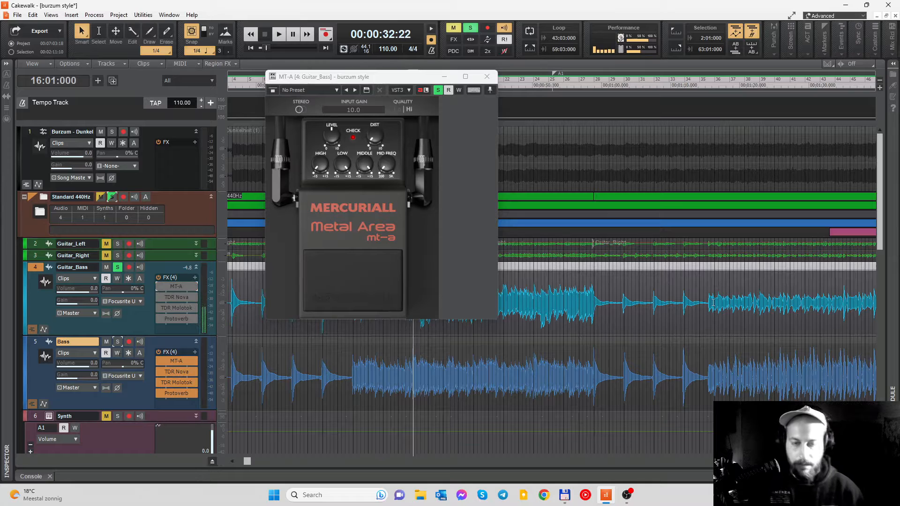
key("space")
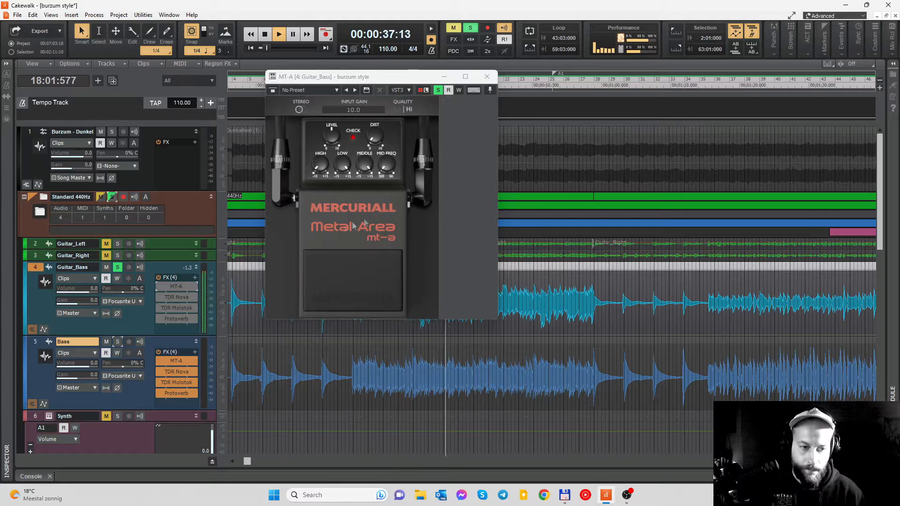
key("space")
- Turn MT-A back on for Guitar_Bass and audition the distorted track from measure 16
left_click(159, 287)
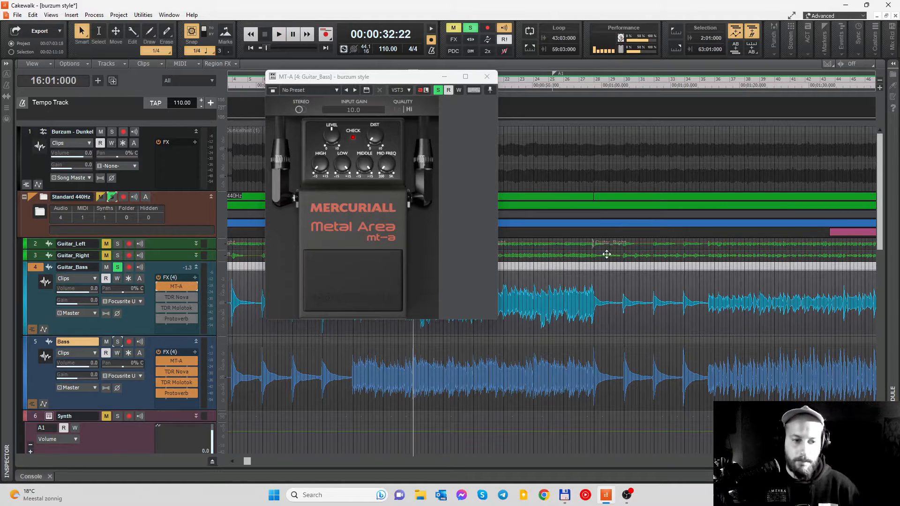
key("space")
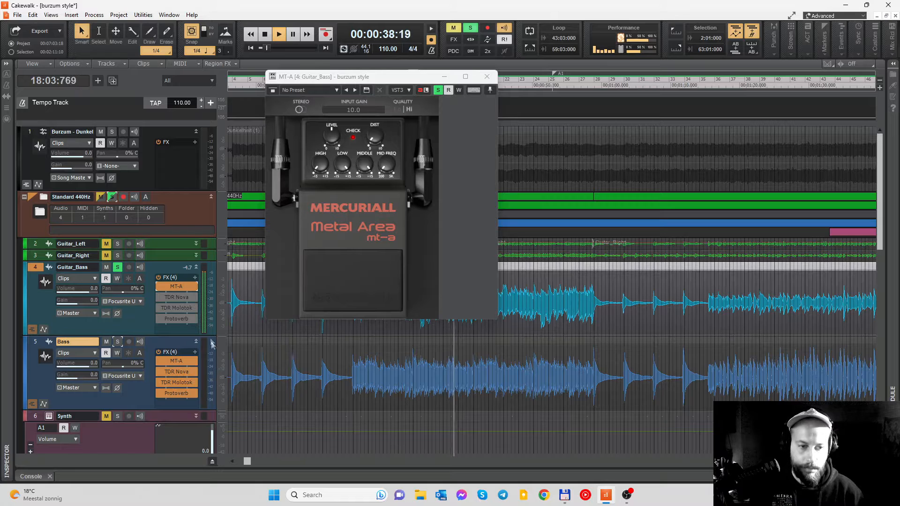
key("space")
- Re-enable TDR Nova on Guitar_Bass, show its EQ curve, and audition the track from measure 16
double_click(178, 296)
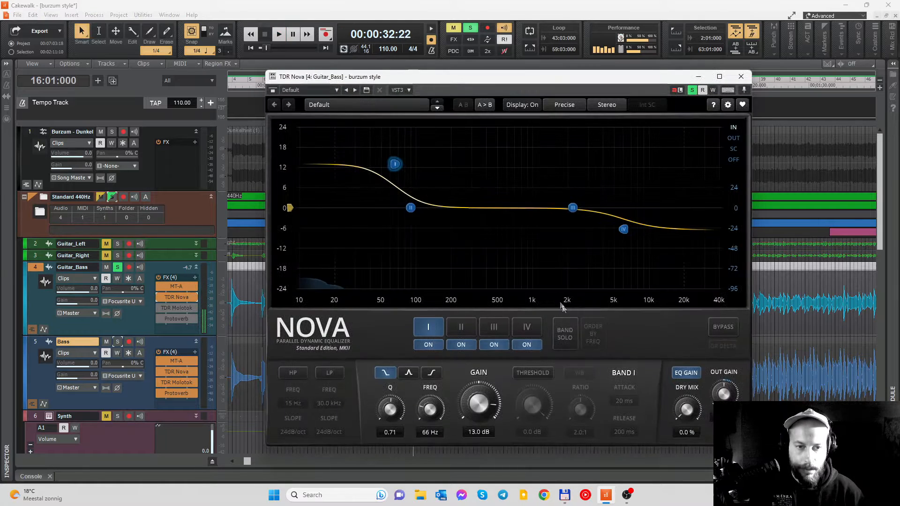
key("space")
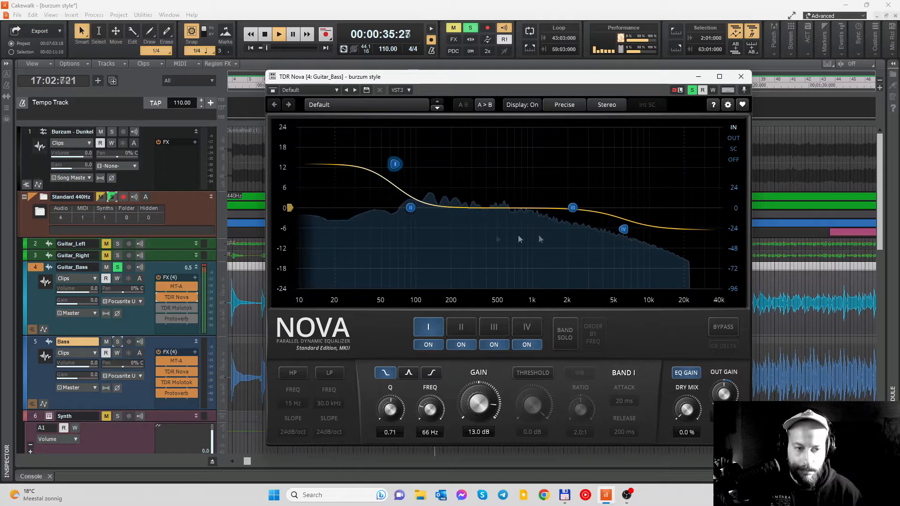
key("space")
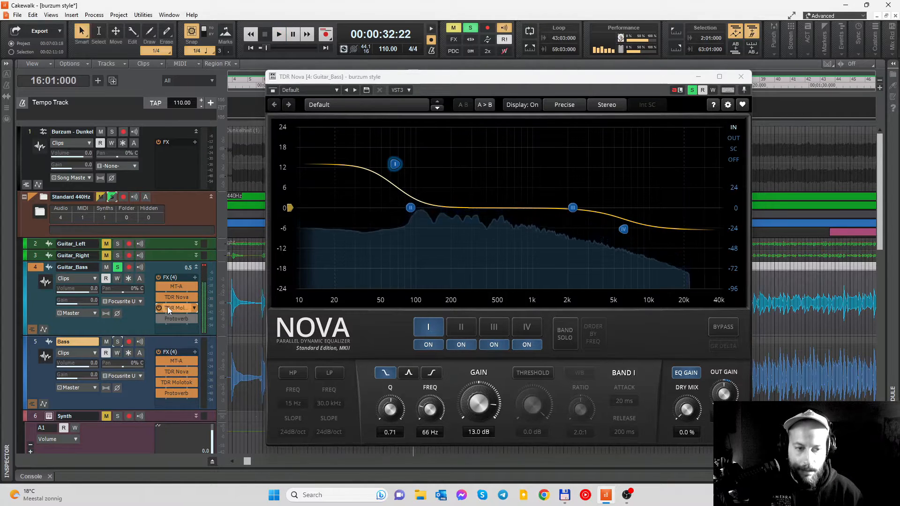
- Re-enable TDR Molotok on Guitar_Bass, show its compressor settings, and audition the track from measure 16
double_click(168, 308)
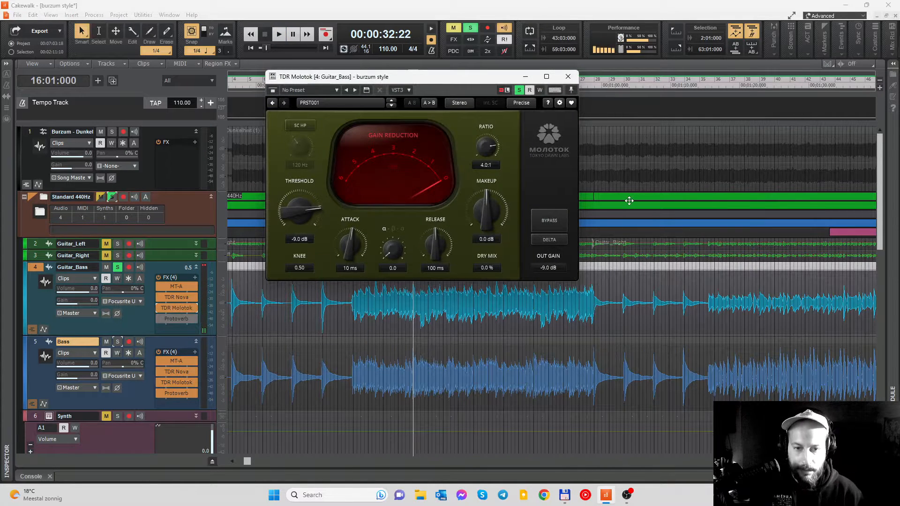
key("space")
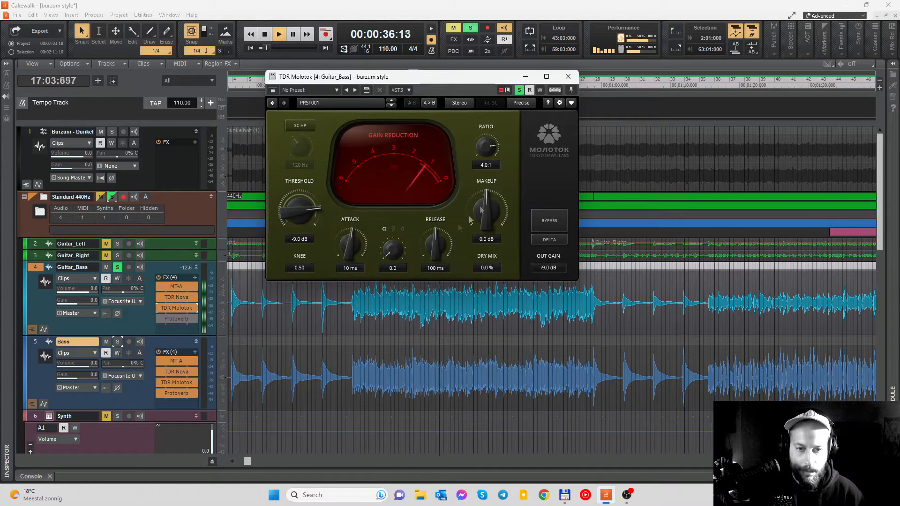
key("space")
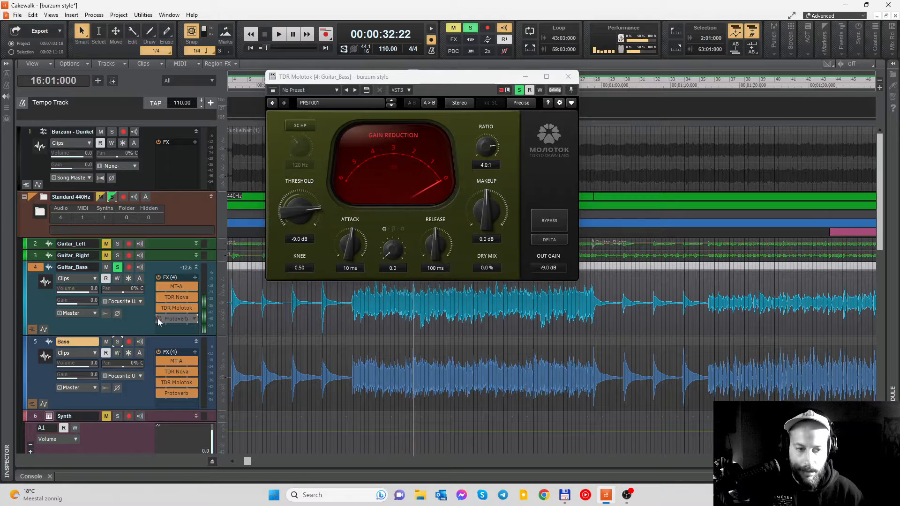
- Re-enable Protoverb on Guitar_Bass, show its settings, audition the track from measure 16, close the plugin, and stop playback
left_click(158, 318)
double_click(176, 319)
key("space")
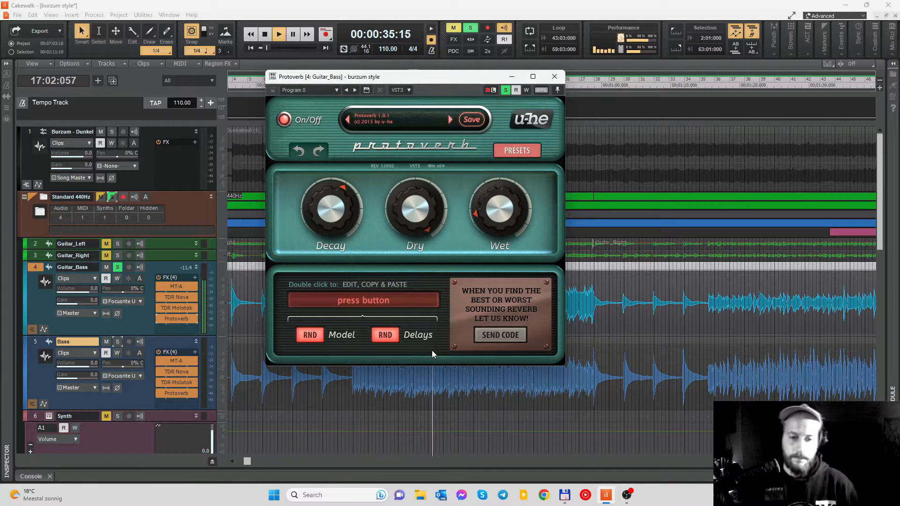
left_click(554, 77)
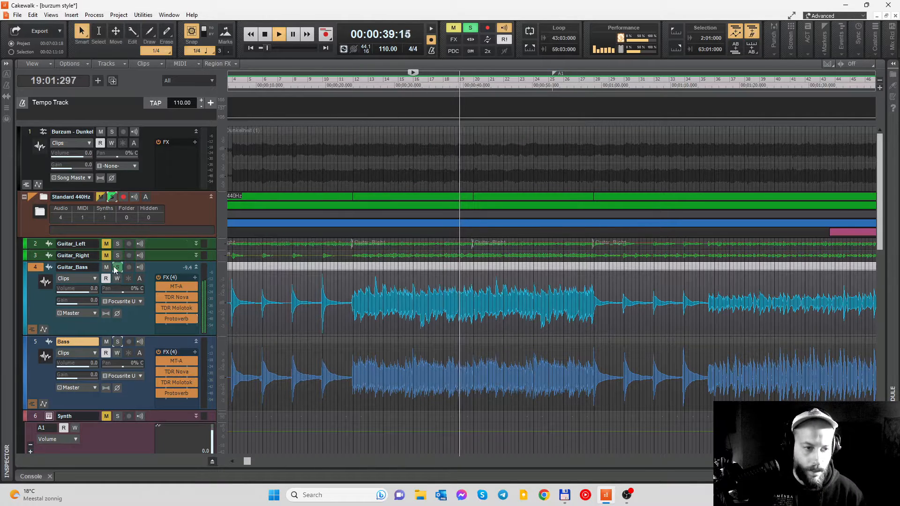
key("space")
- Collapse the Standard 440Hz folder and expand the Standard 450Hz folder to show its tracks
scroll(206, 228, "down", 3)
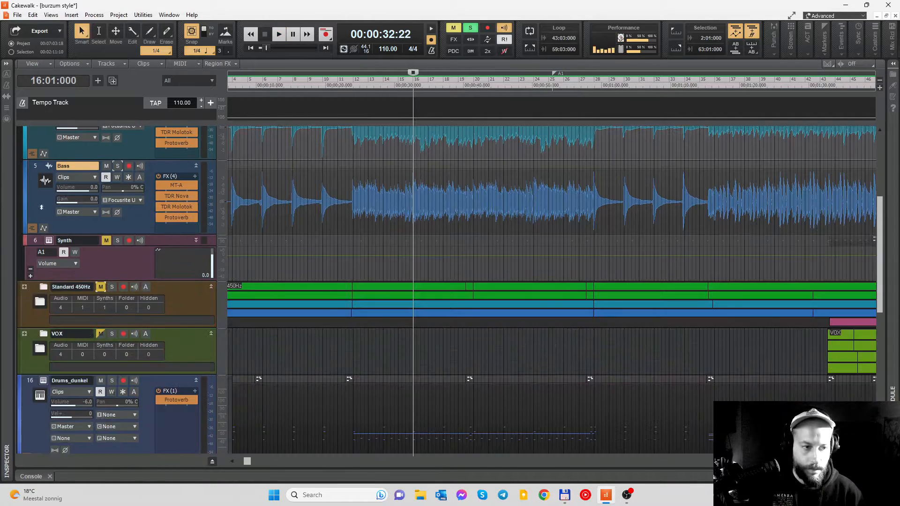
scroll(33, 218, "up", 5)
left_click(25, 198)
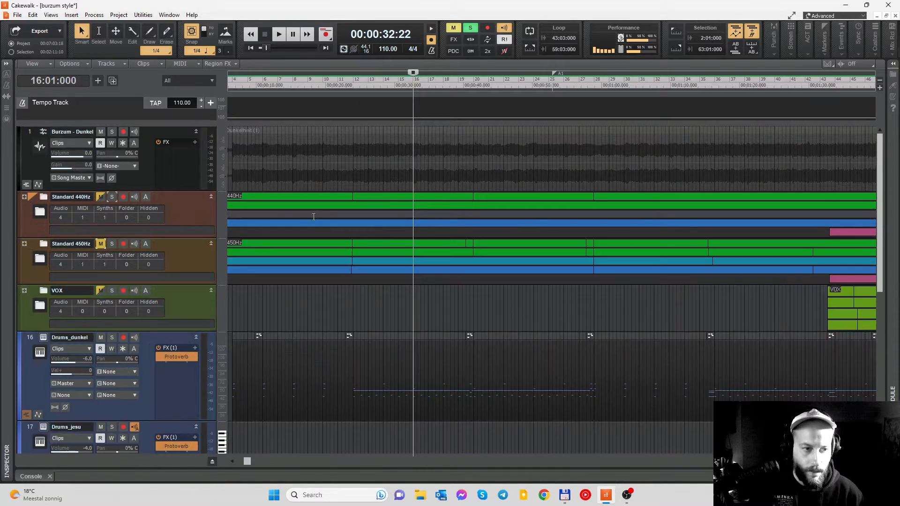
scroll(64, 206, "down", 2)
left_click(24, 173)
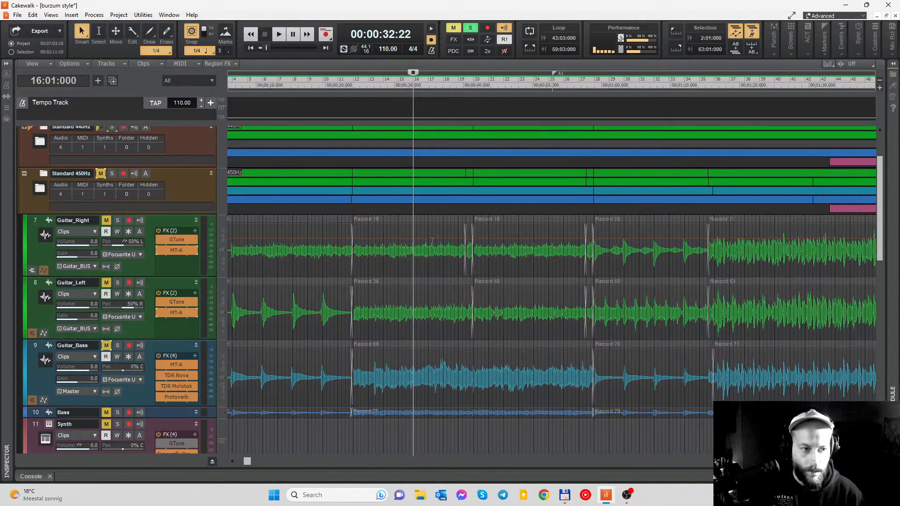
- Expand the Bass track in the Standard 450Hz folder to show its effects alongside those of Guitar_Bass
scroll(433, 234, "down", 2)
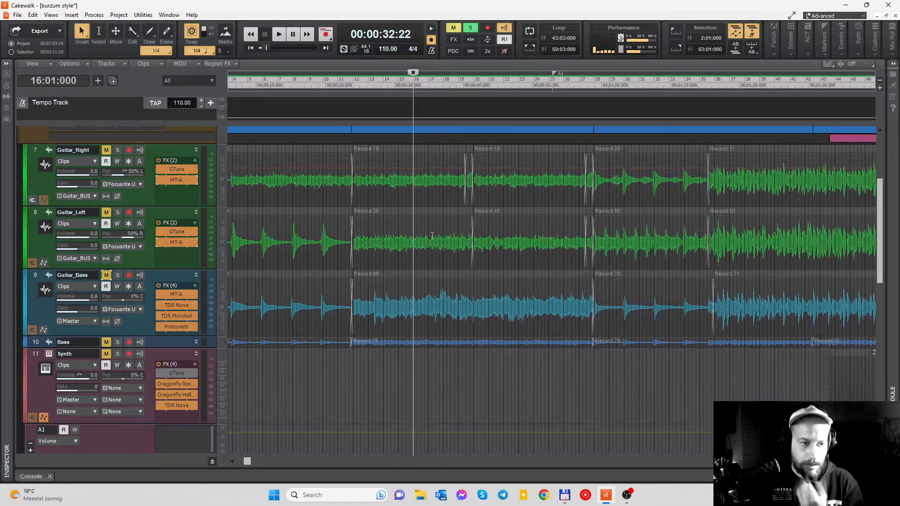
scroll(432, 236, "up", 1)
scroll(358, 268, "down", 2)
left_click(195, 308)
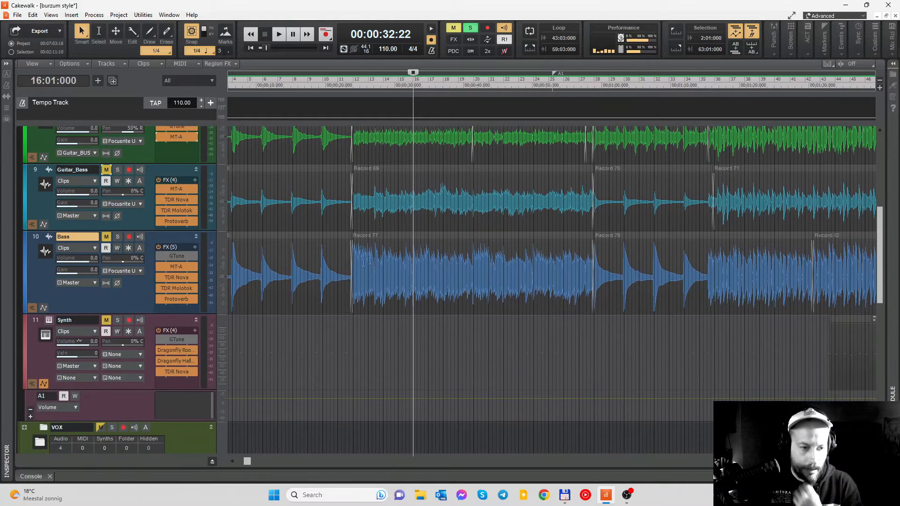
scroll(374, 257, "up", 1)
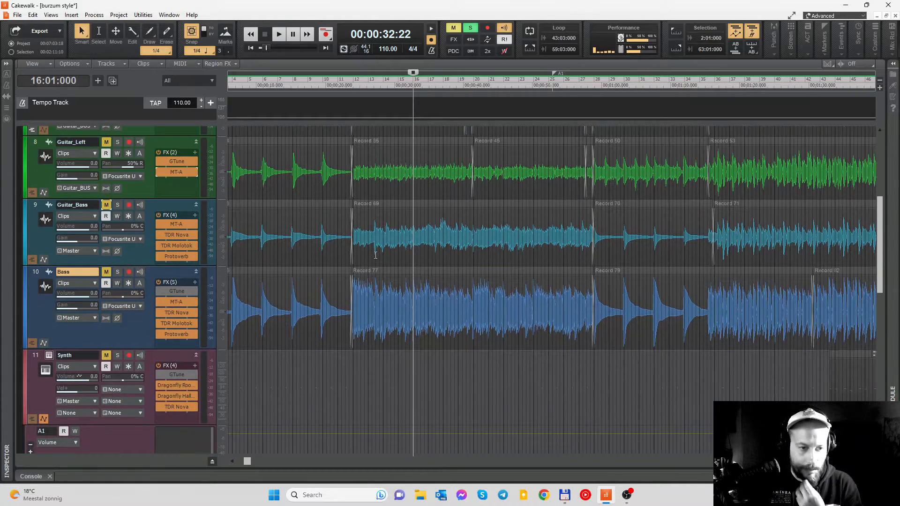
- Show the MT-A distortion settings on the Guitar_Bass track in the Standard 450Hz folder, and close the plugin
double_click(174, 224)
scroll(535, 204, "up", 2)
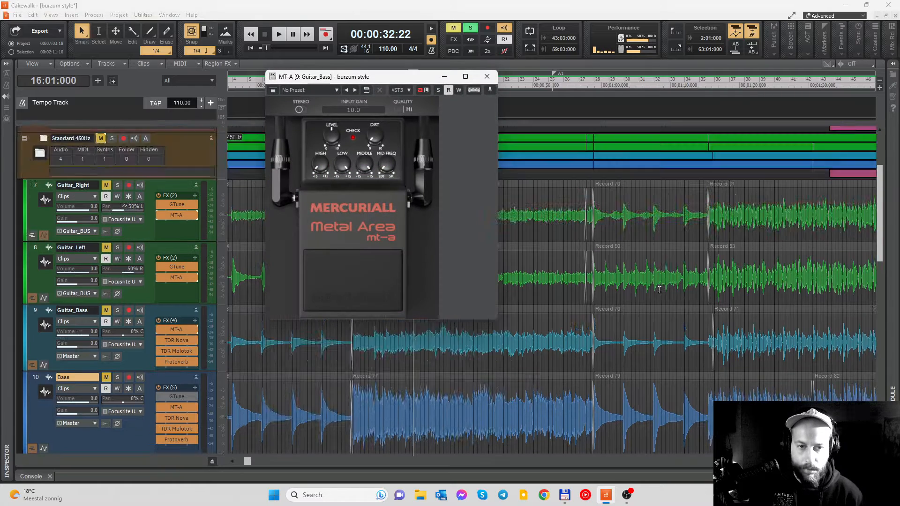
left_click(487, 77)
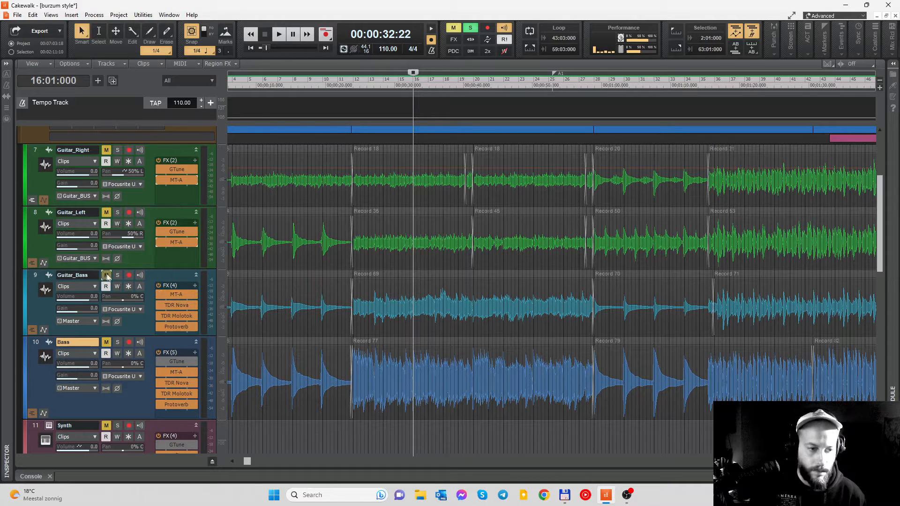
- Unmute and solo Guitar_Bass, and audition it from measure 16
left_click(106, 275)
left_click(117, 275)
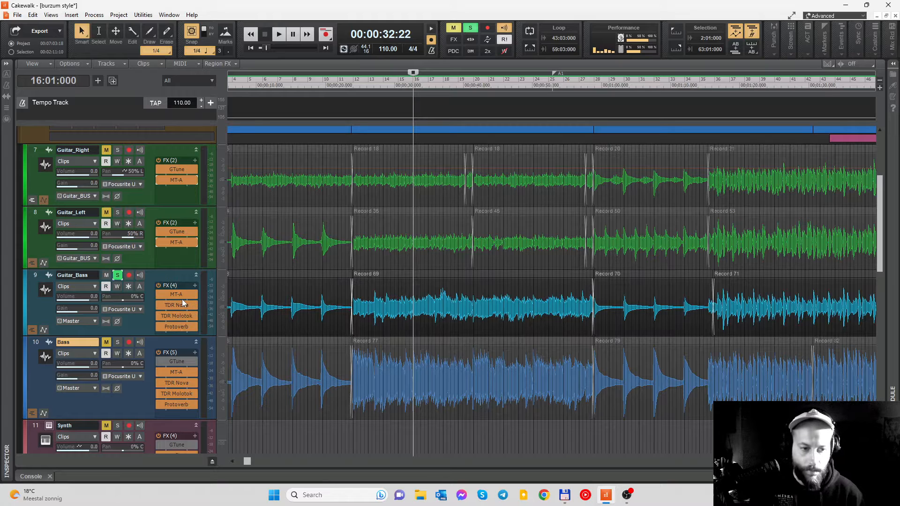
key("space")
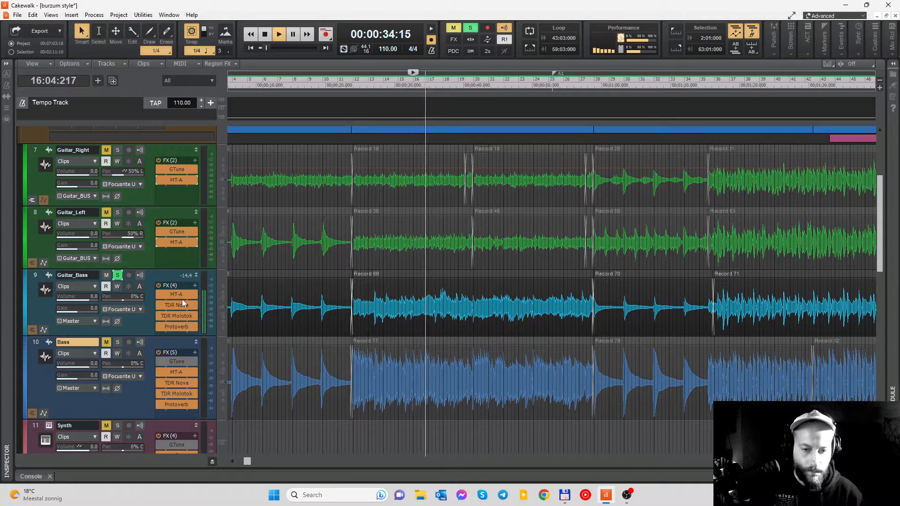
key("space")
- Unmute Bass and solo it in place of Guitar_Bass, and audition it from measure 16
left_click(106, 342)
left_click(117, 342)
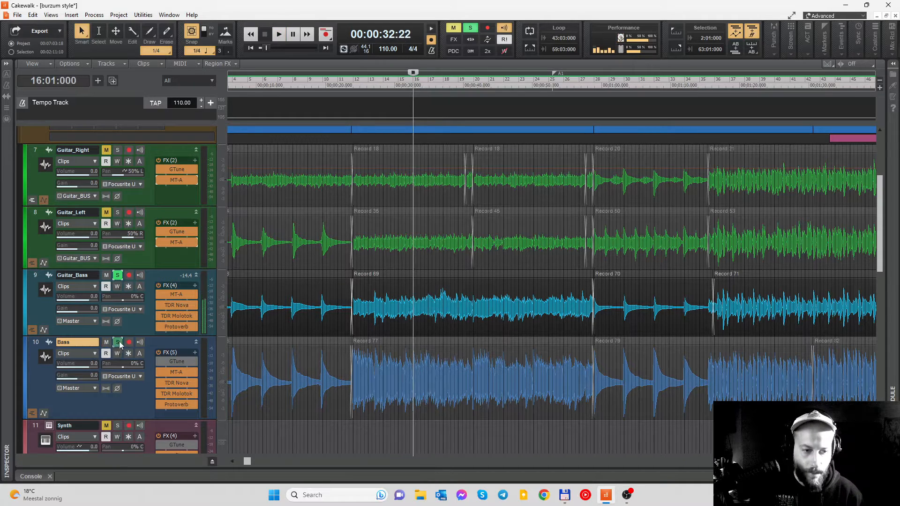
left_click(117, 275)
key("space")
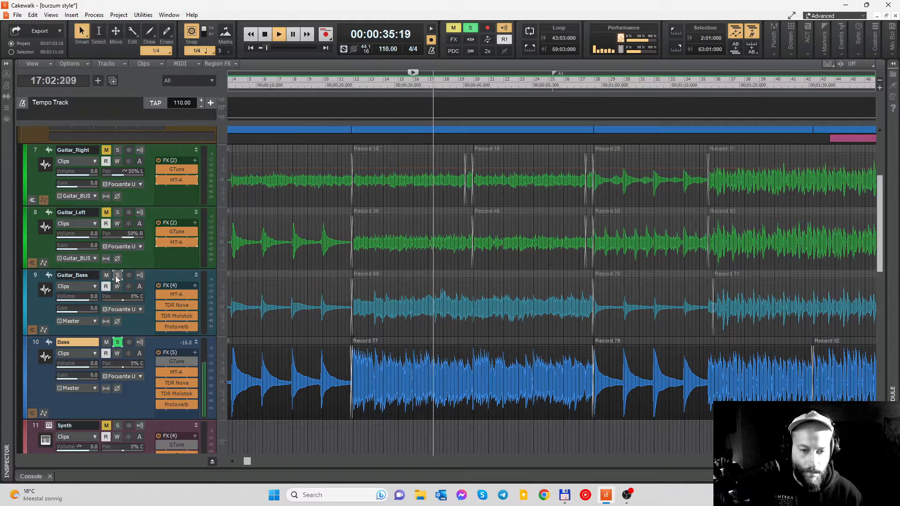
key("space")
- Switch the solo from Bass back to Guitar_Bass and audition it from measure 16 for comparison
left_click(117, 275)
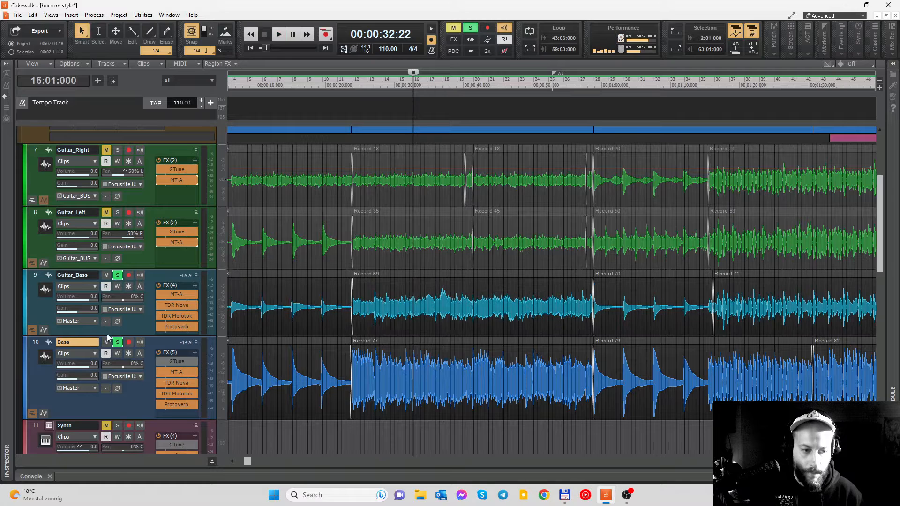
left_click(117, 342)
key("space")
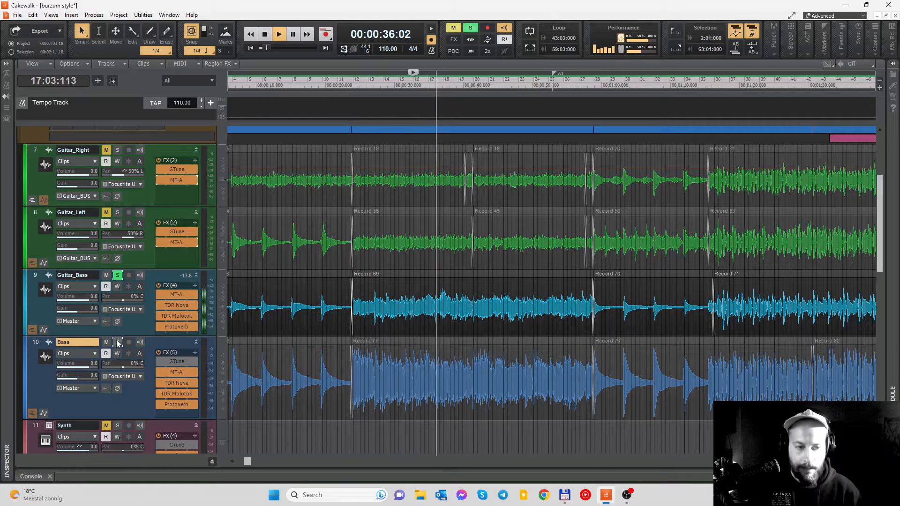
key("space")
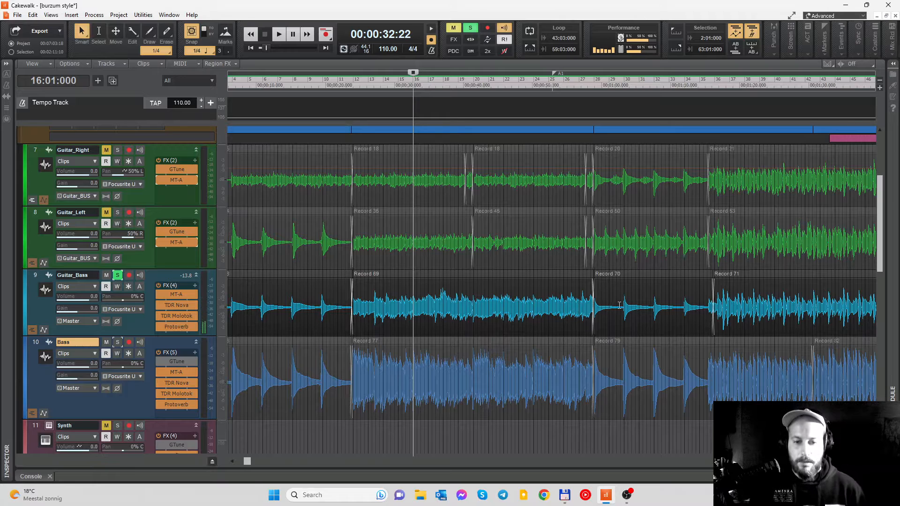
- Solo the drum tracks with the Standard 450Hz folder collapsed, and open the ML Drums instrument for Drums_dunkel
scroll(572, 274, "down", 5)
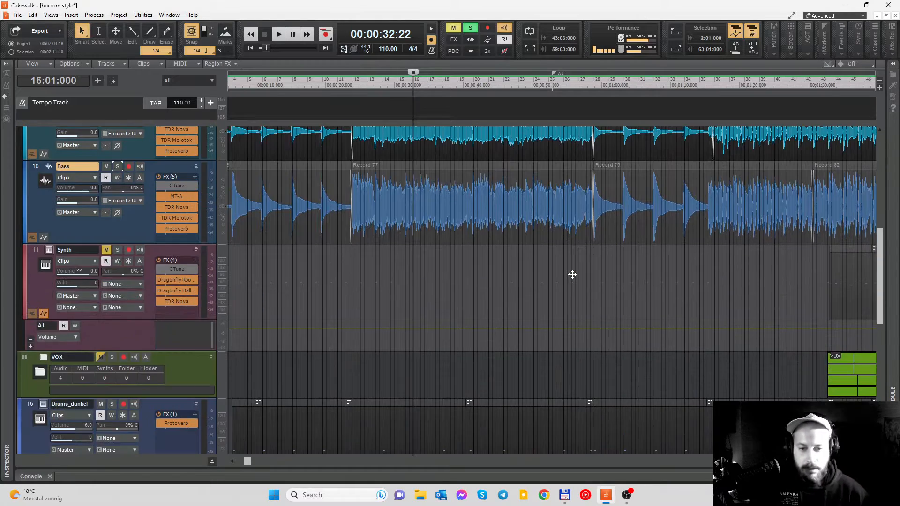
scroll(572, 274, "up", 3)
scroll(614, 271, "up", 3)
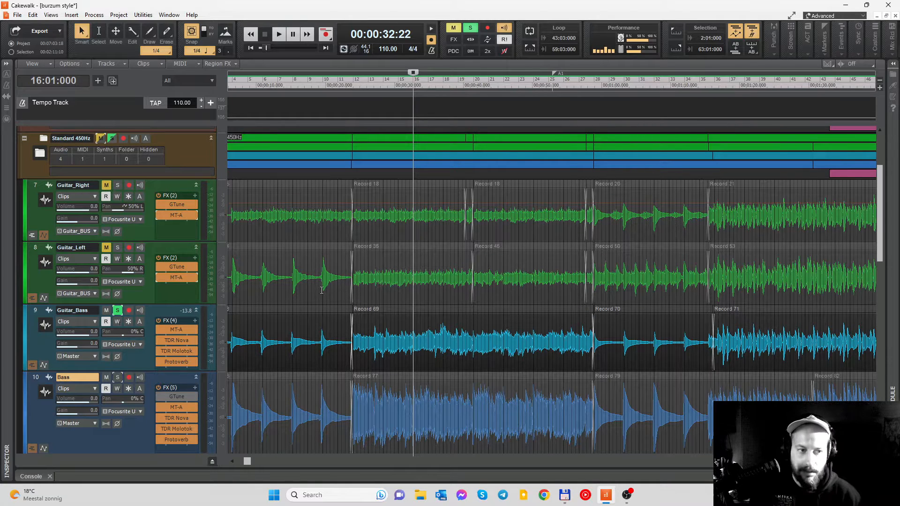
scroll(484, 318, "up", 2)
scroll(178, 319, "down", 3)
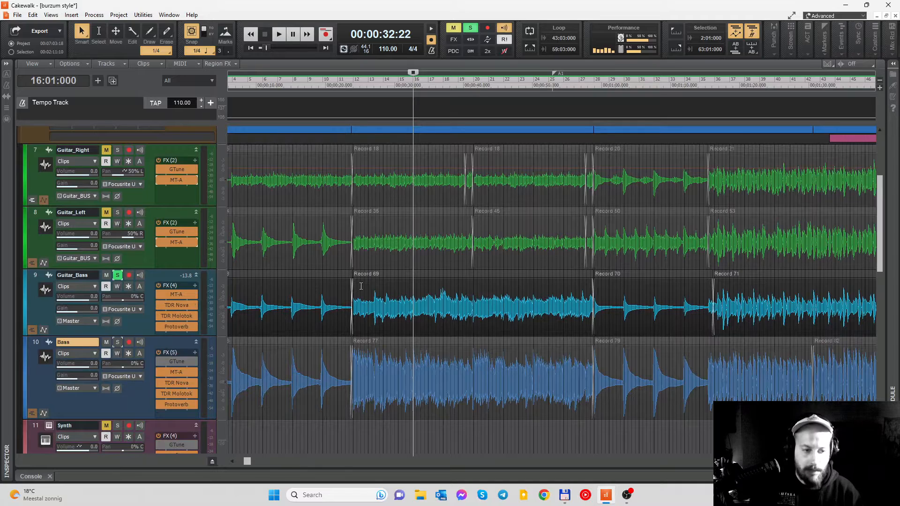
scroll(361, 285, "down", 3)
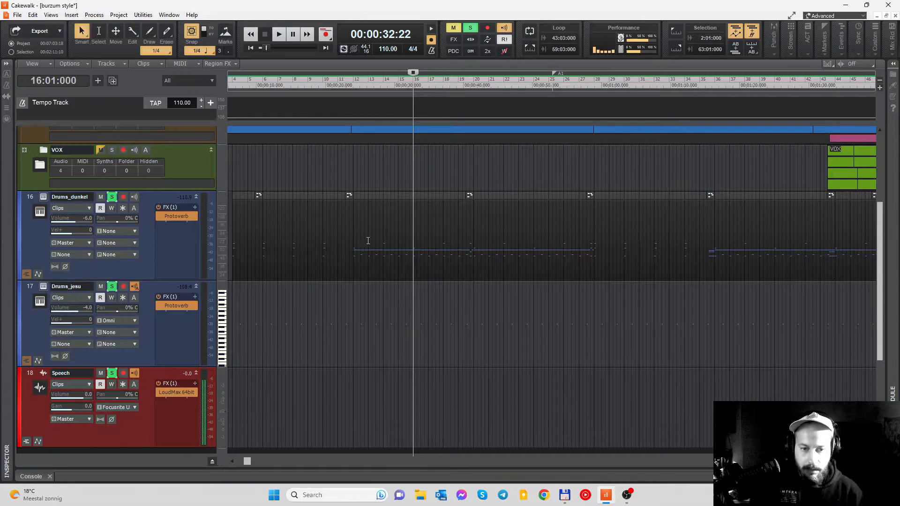
scroll(302, 264, "up", 1)
scroll(303, 264, "left", 1)
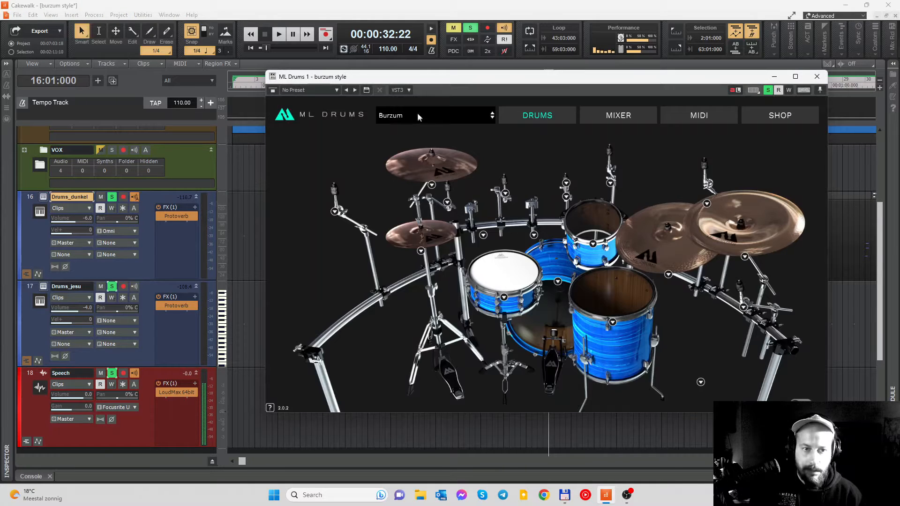
- Show the mixer settings of the Burzum preset in ML Drums, and close the plugin
left_click_drag(444, 80, 370, 64)
left_click(543, 99)
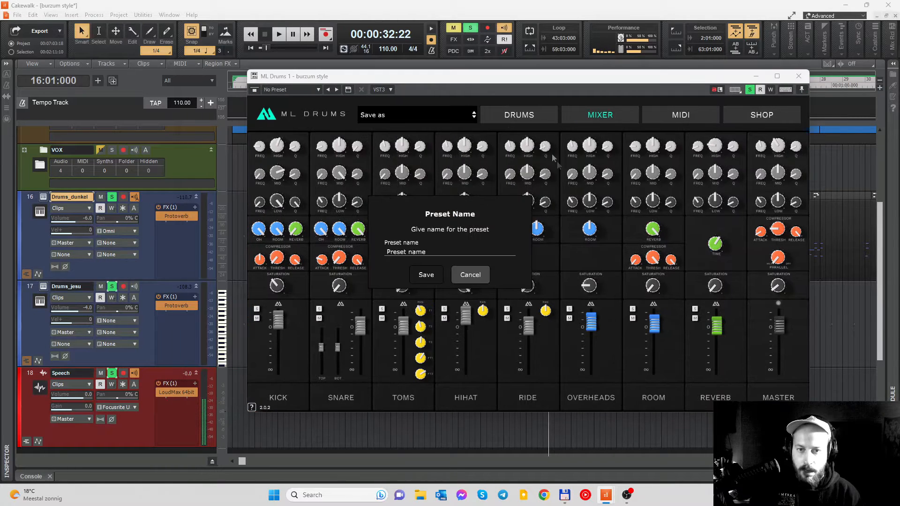
left_click(470, 274)
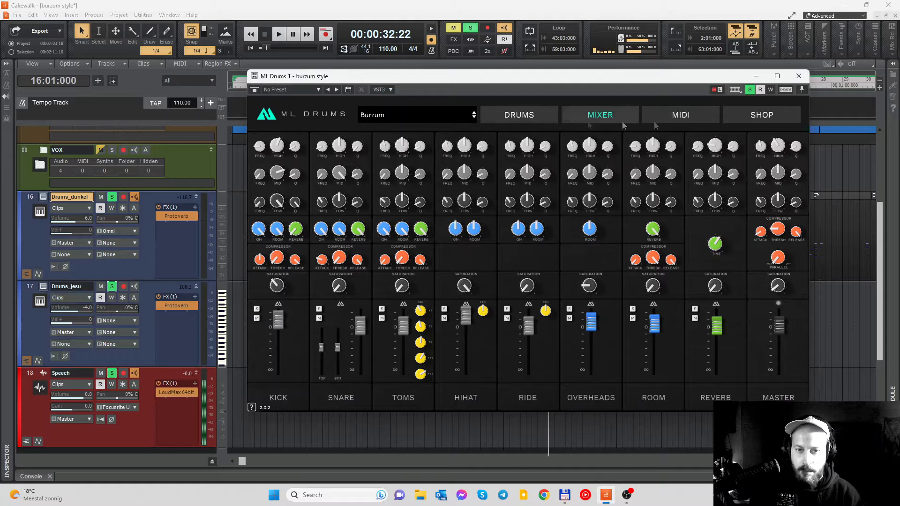
left_click(799, 76)
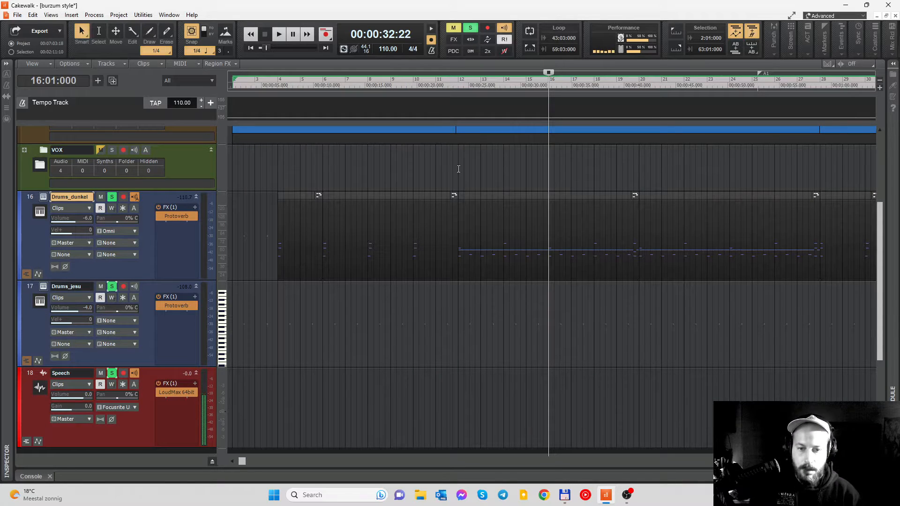
- Audition the Drums_dunkel track from measure 16
key("space")
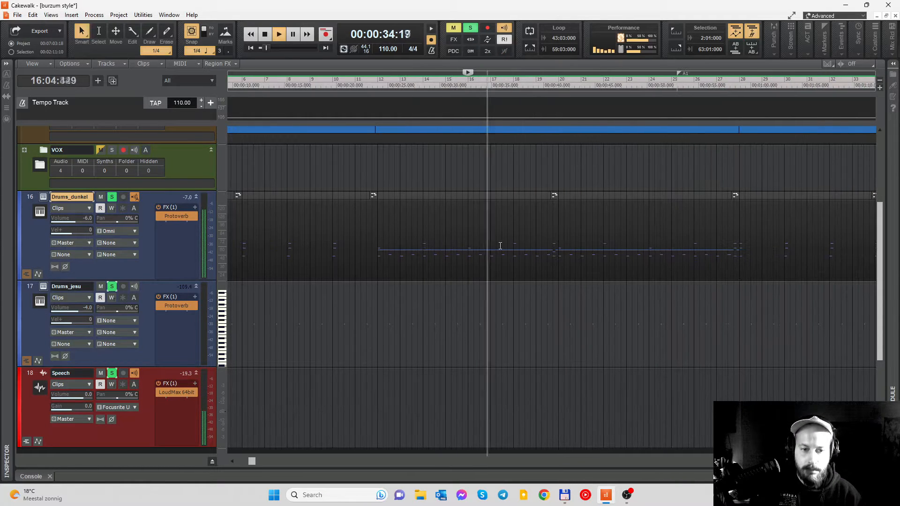
scroll(500, 246, "left", 1)
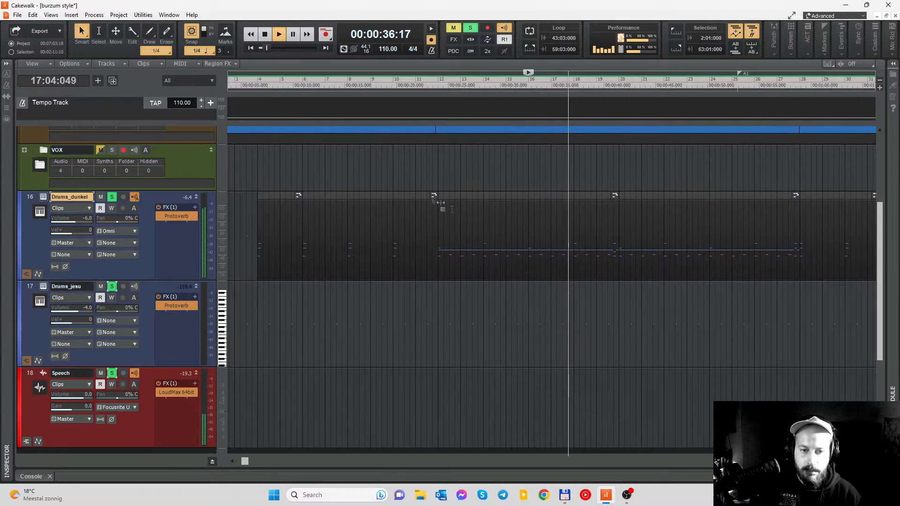
scroll(581, 209, "right", 1)
- Open the Drums_dunkel clip in the Piano Roll, examine its hi-hat, snare, bass drum and cymbal pattern, stop playback, and close the view
double_click(519, 197)
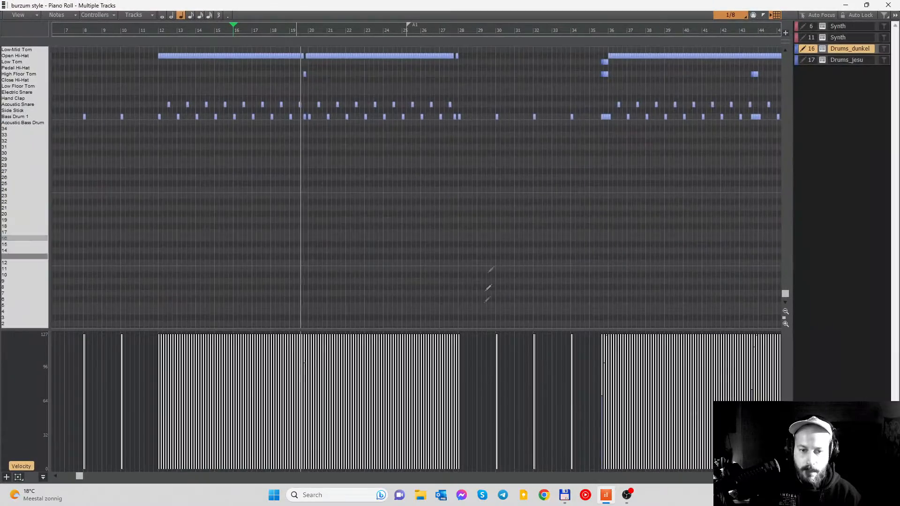
scroll(346, 181, "up", 4)
scroll(350, 175, "up", 3)
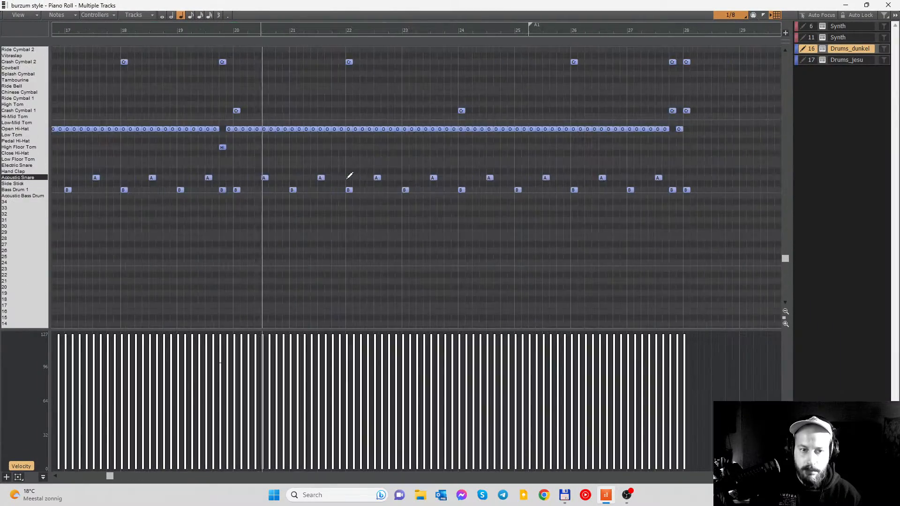
scroll(431, 174, "down", 2)
scroll(432, 175, "up", 6)
scroll(434, 175, "right", 3)
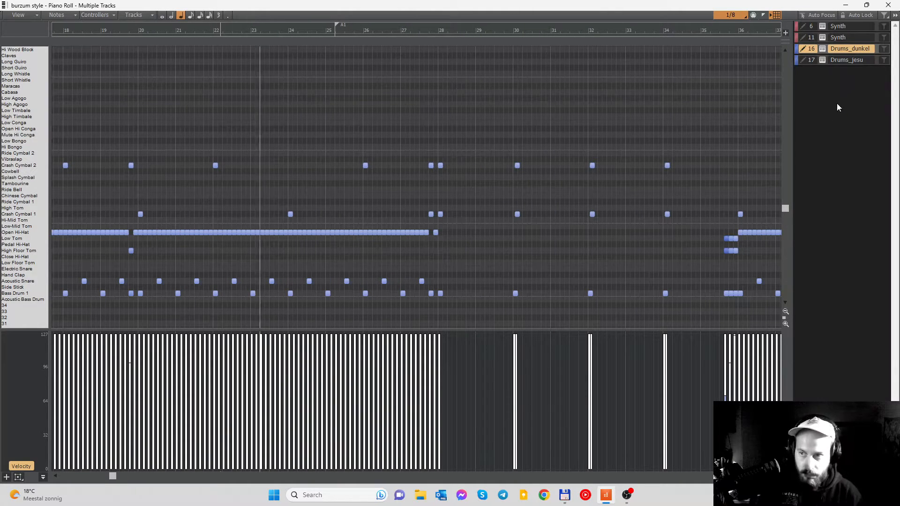
key("space")
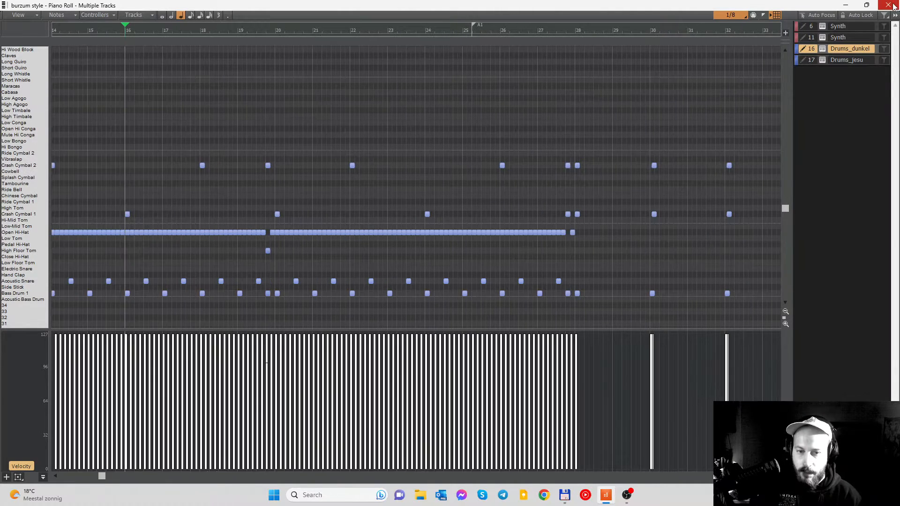
left_click(888, 5)
- Set the playhead to beat 3 of measure 42 and examine where the Drums_dunkel part ends
scroll(318, 209, "up", 3)
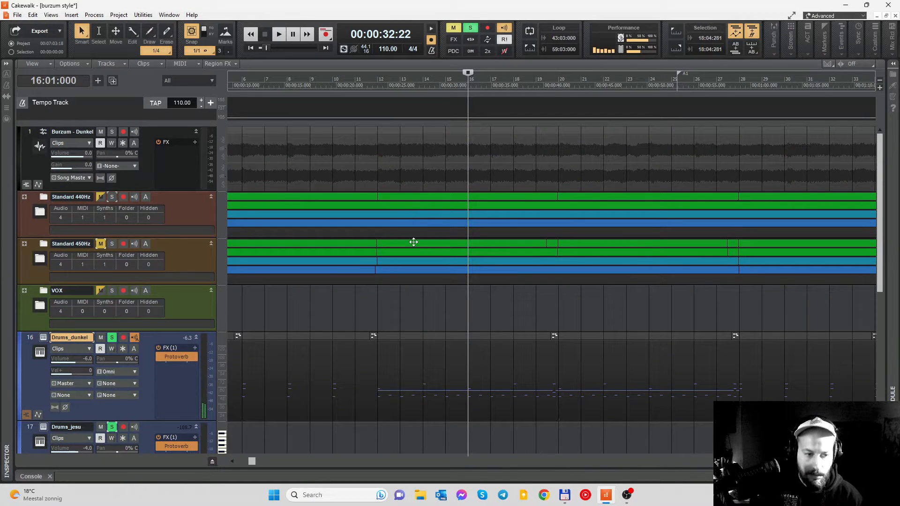
scroll(414, 240, "down", 5)
left_click(510, 82)
scroll(484, 115, "up", 2)
scroll(606, 180, "down", 2)
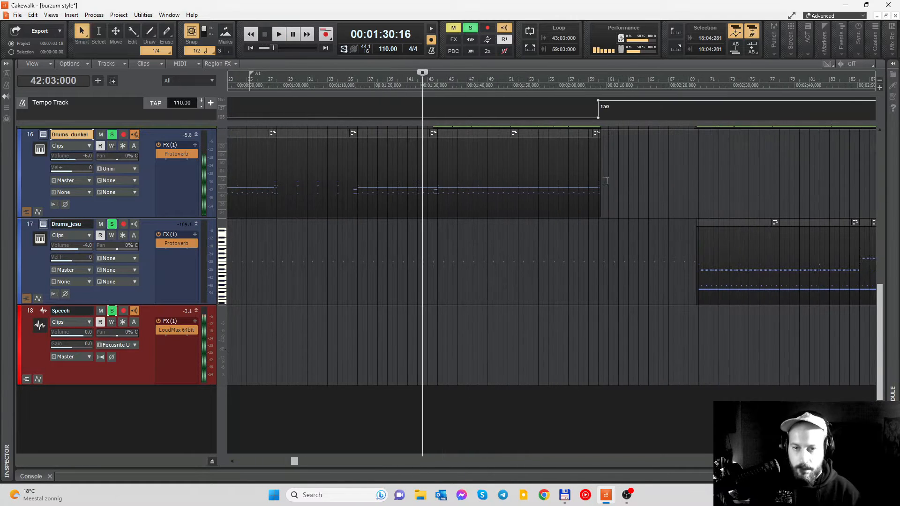
- Examine the Drums_jesu part in the 150 BPM section and set the playhead to measure 75
scroll(569, 186, "right", 2)
scroll(460, 181, "up", 8)
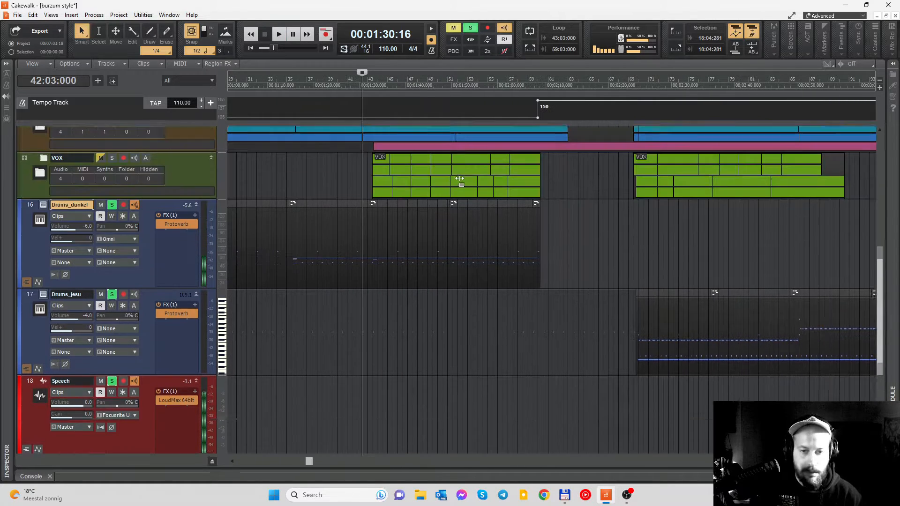
scroll(460, 180, "down", 10)
scroll(462, 176, "down", 3)
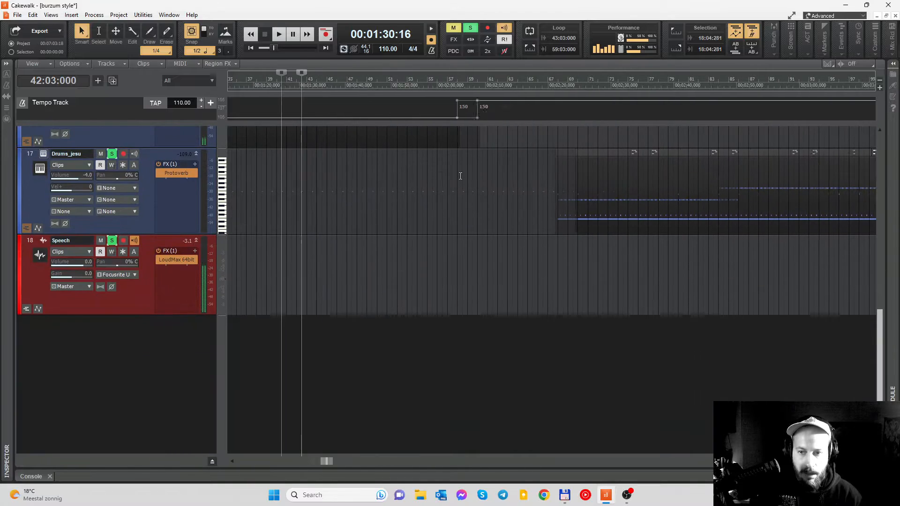
scroll(462, 173, "right", 2)
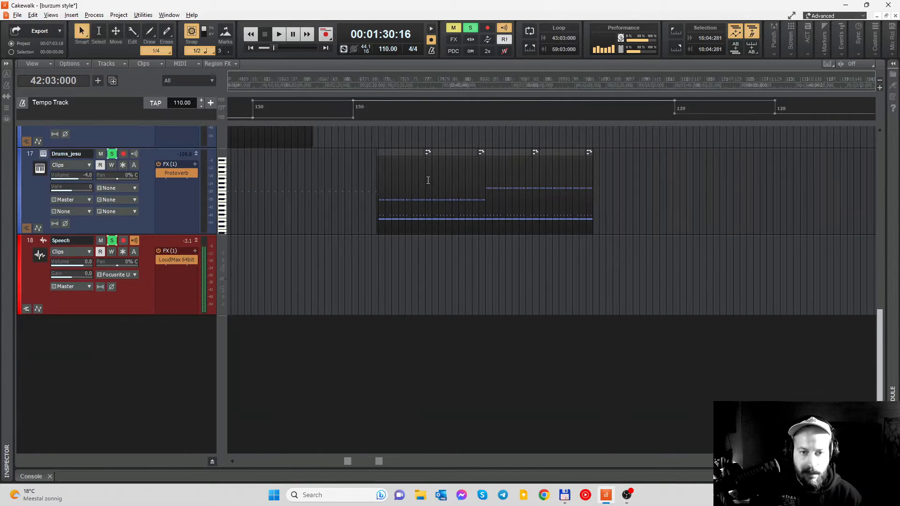
scroll(428, 180, "up", 2)
scroll(388, 215, "up", 3)
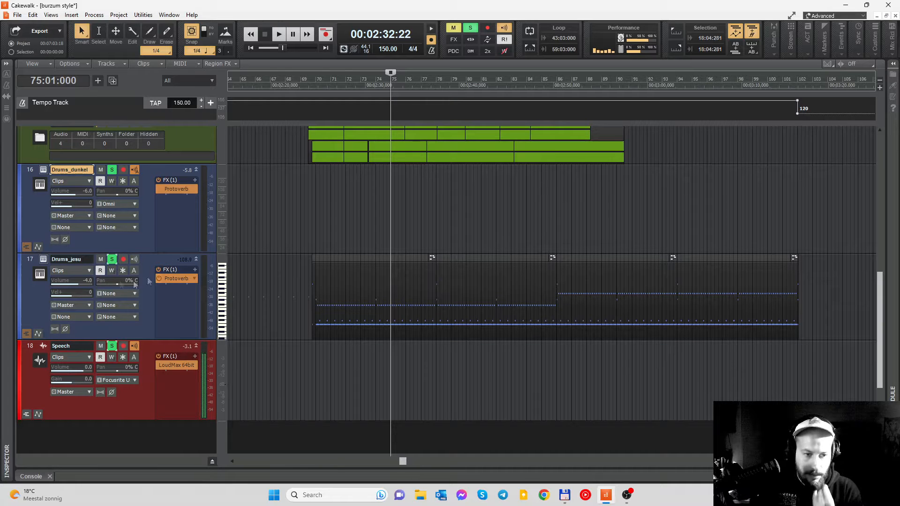
- Show the Cathedral settings of Protoverb on Drums_dunkel and set the playhead to beat 2 of measure 41
double_click(176, 188)
scroll(605, 254, "left", 2)
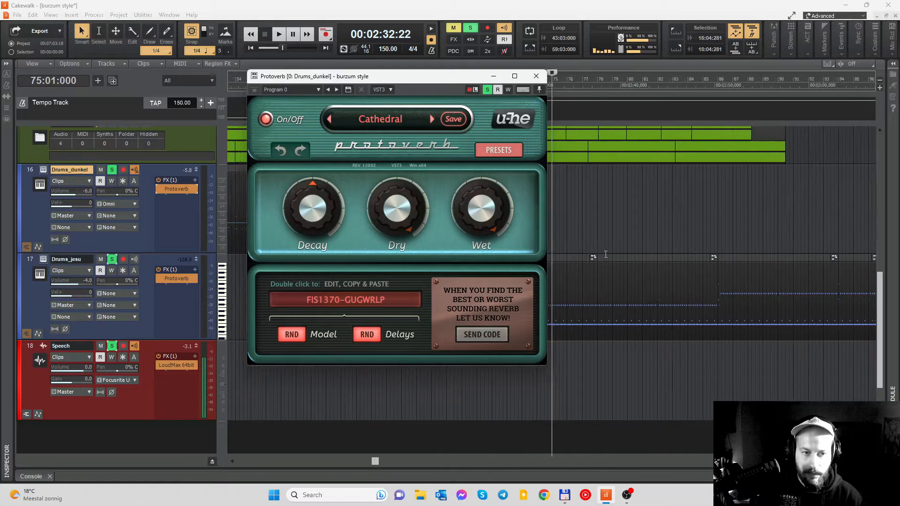
scroll(605, 254, "left", 5)
left_click(560, 86)
left_click_drag(467, 80, 351, 57)
left_click(467, 85)
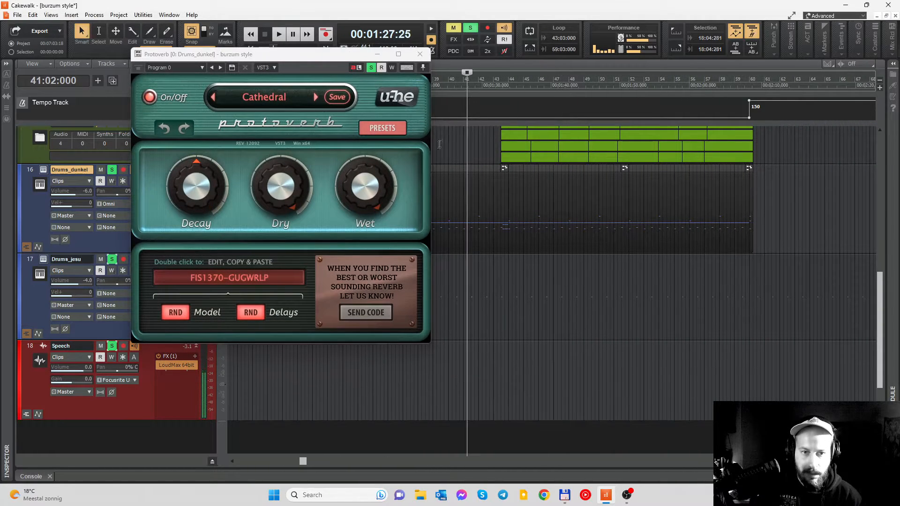
left_click_drag(252, 57, 302, 61)
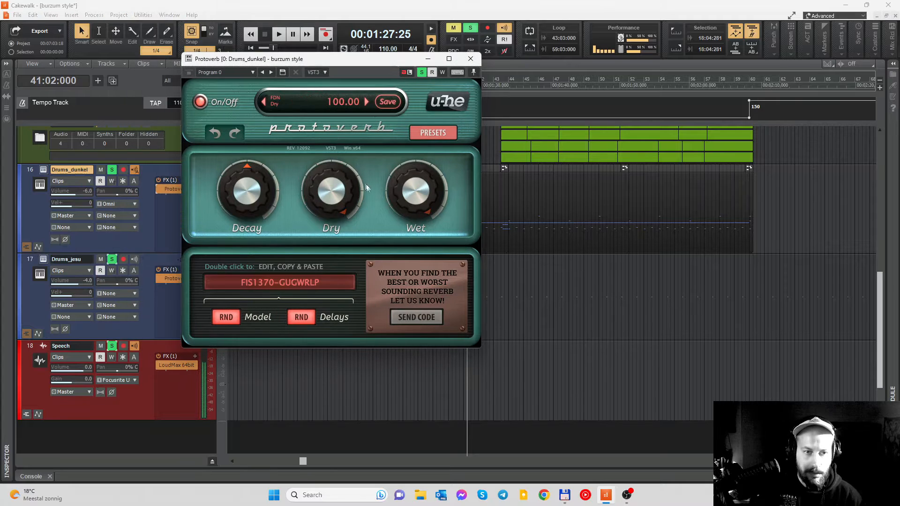
- Audition Drums_dunkel from measure 41, bypassing and re-enabling Protoverb during playback to compare the sound
key("space")
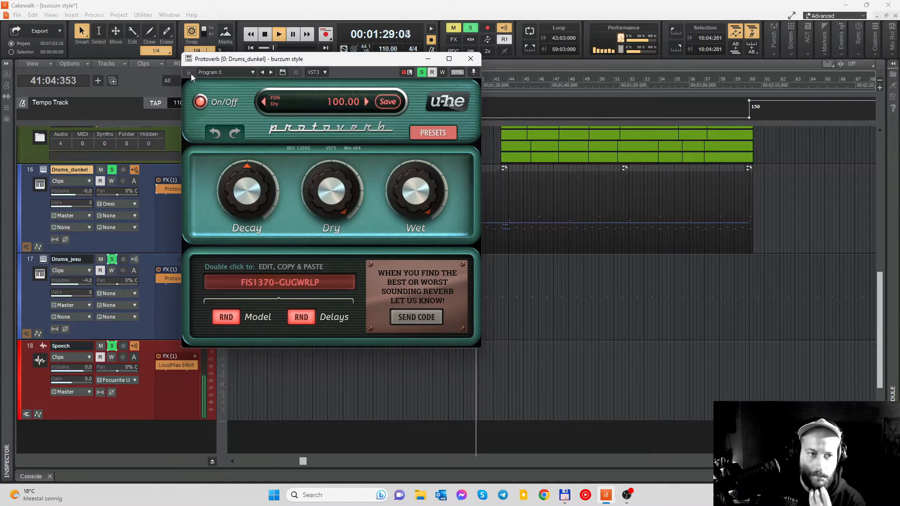
left_click(159, 189)
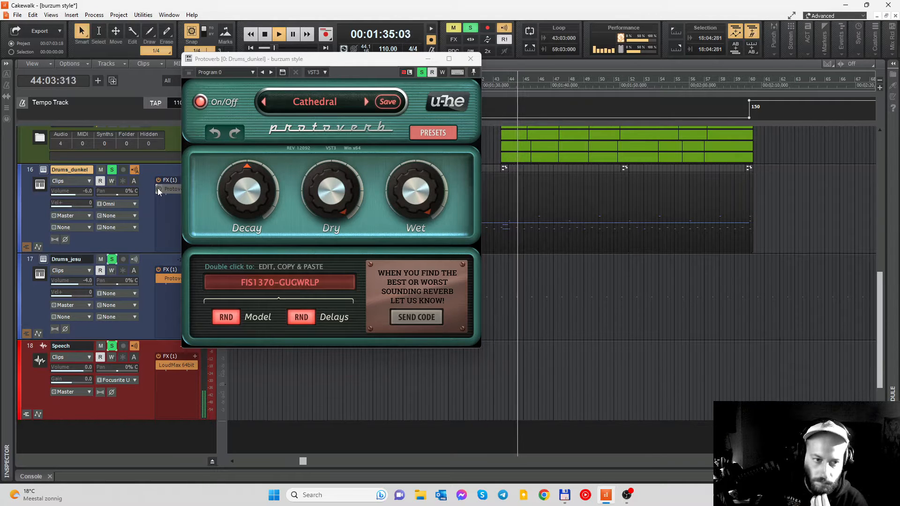
left_click(159, 189)
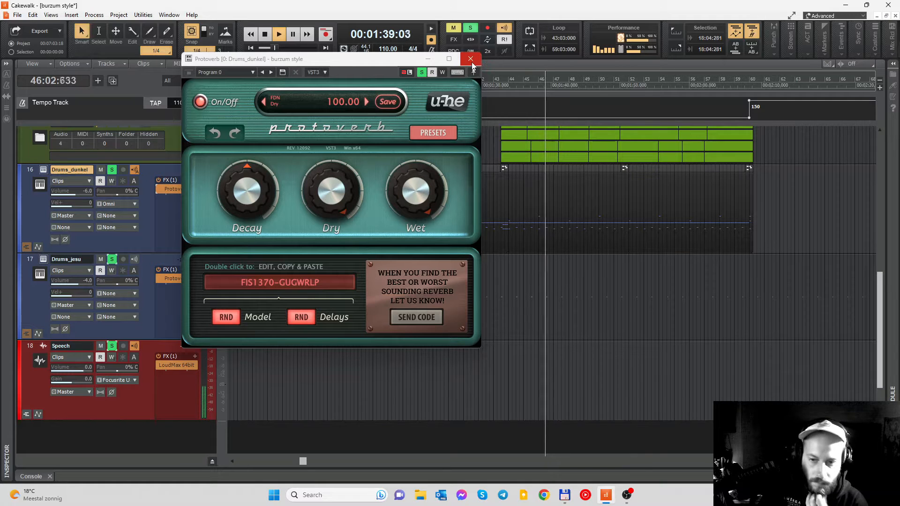
- Close the Protoverb window of Drums_dunkel and stop playback
left_click(470, 59)
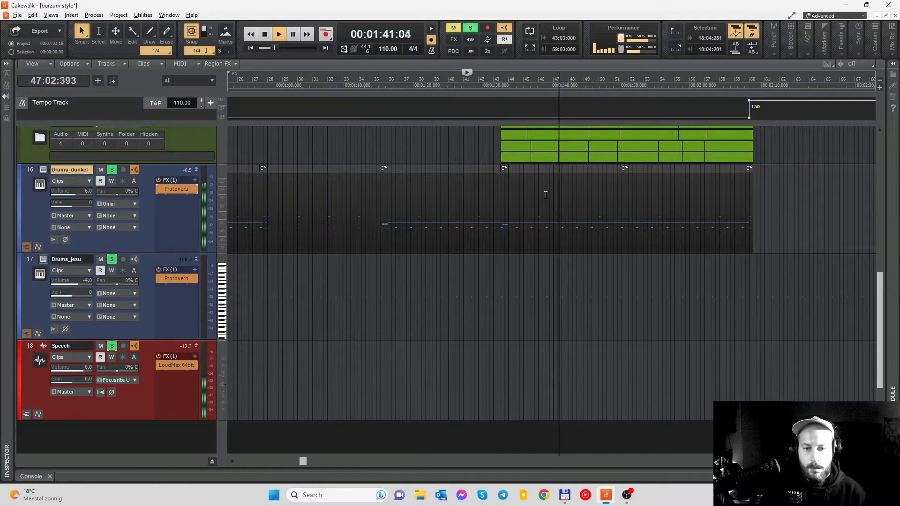
scroll(545, 195, "down", 3)
scroll(545, 195, "right", 1)
key("space")
- Unsolo Drums_dunkel and set the playhead to beat 3 of measure 73 in the Drums_jesu part
scroll(545, 195, "right", 5)
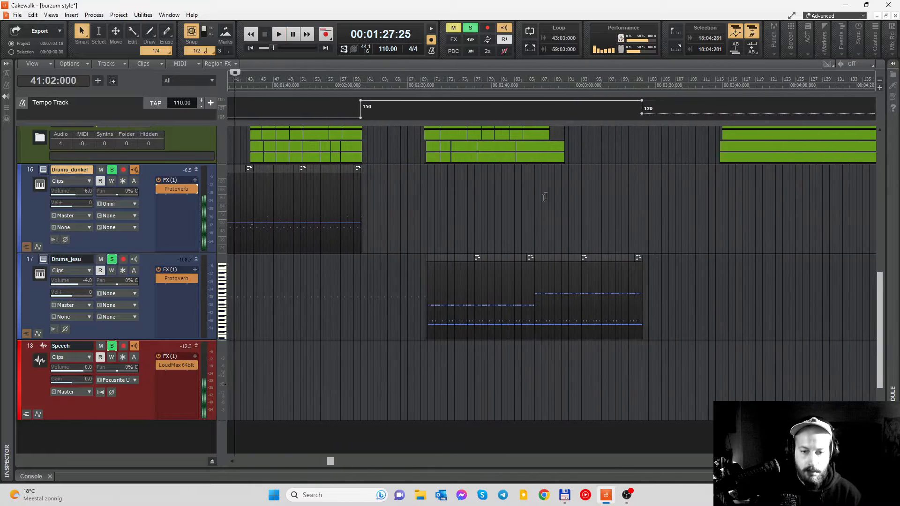
scroll(515, 261, "up", 2)
scroll(399, 225, "right", 2)
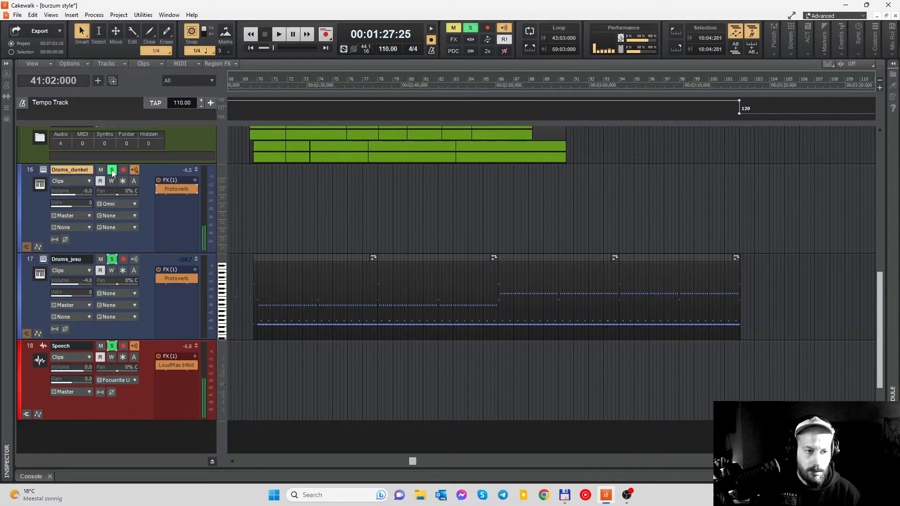
left_click(310, 82)
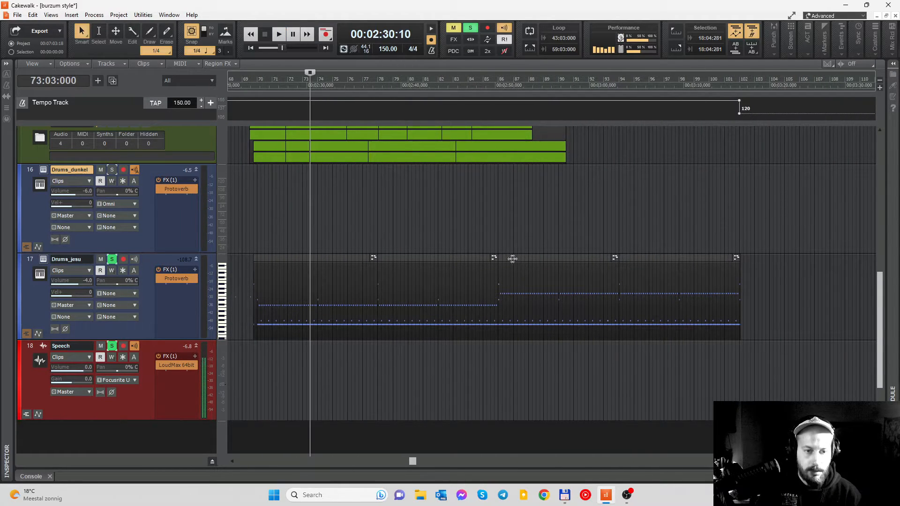
- Audition Drums_jesu from beat 3 of measure 73, bypassing and re-enabling its Protoverb during playback to compare the sound
key("space")
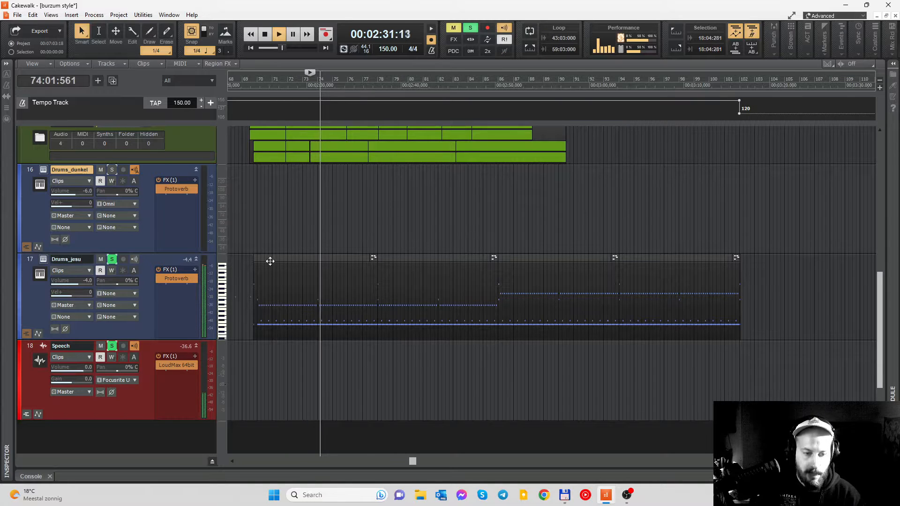
scroll(419, 292, "left", 1)
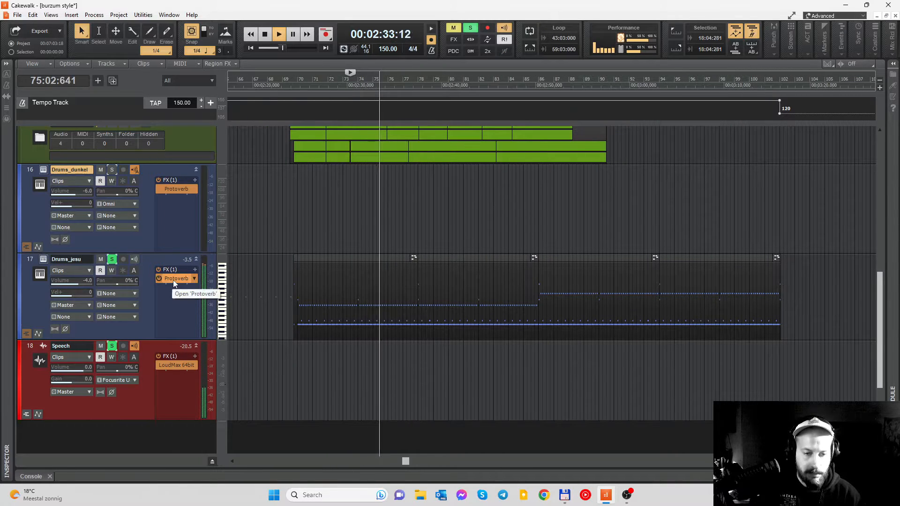
left_click(159, 278)
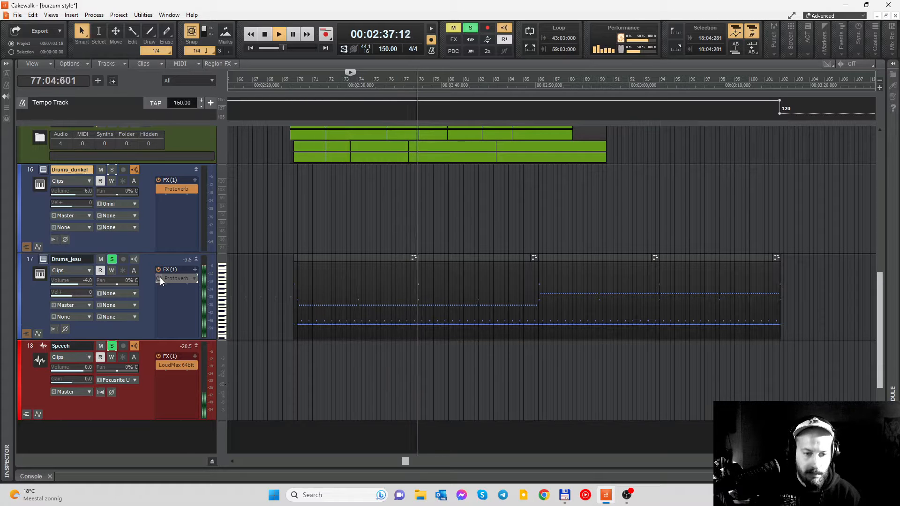
left_click(159, 278)
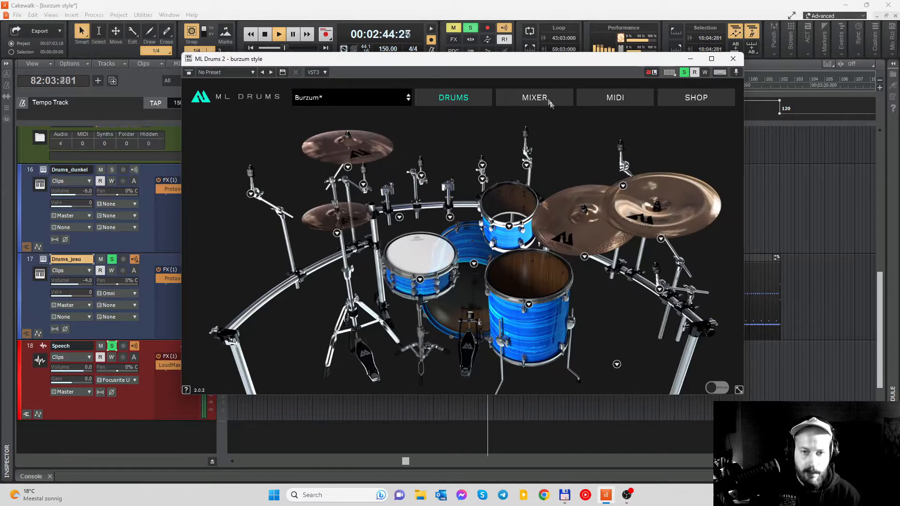
- Show the ML Drums 2 mixer of Drums_jesu during playback, then stop and set the playhead to measure 75
left_click(547, 100)
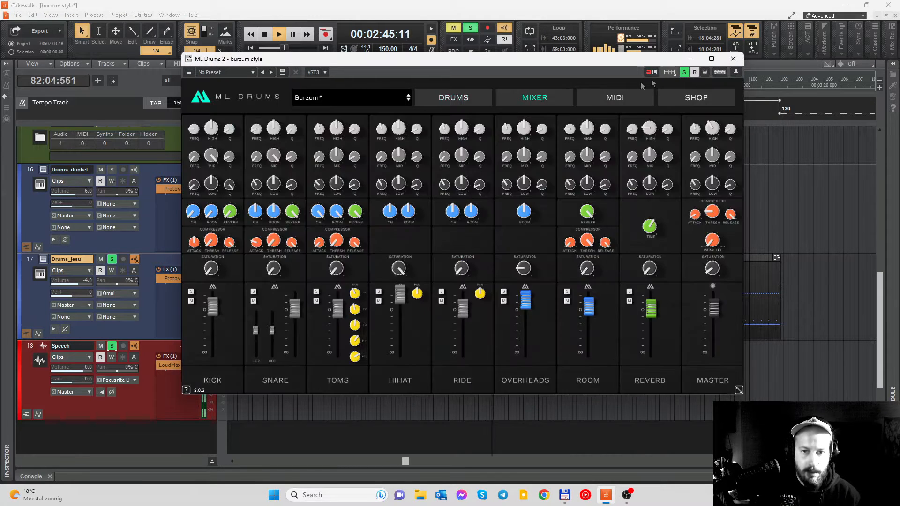
left_click(732, 59)
key("space")
left_click(373, 80)
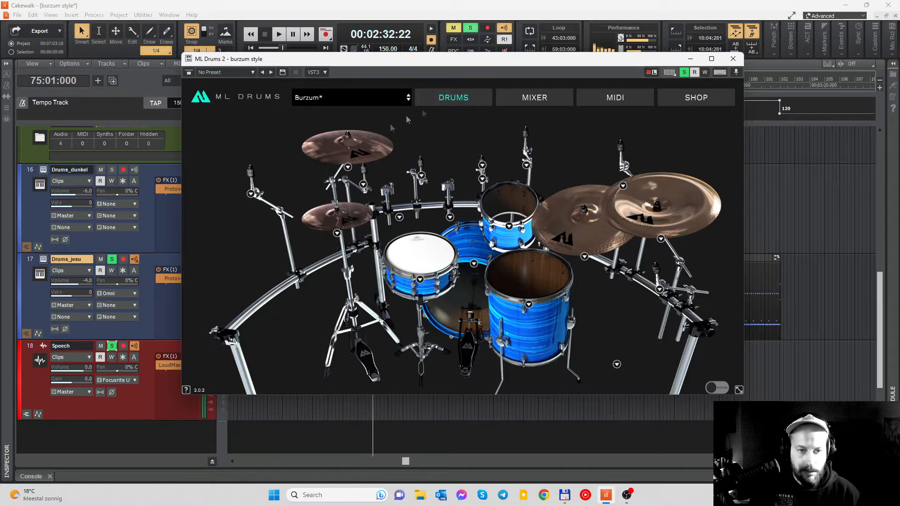
- Review the mixer settings of the Burzum preset in ML Drums 2, then minimize the plugin window
left_click(534, 98)
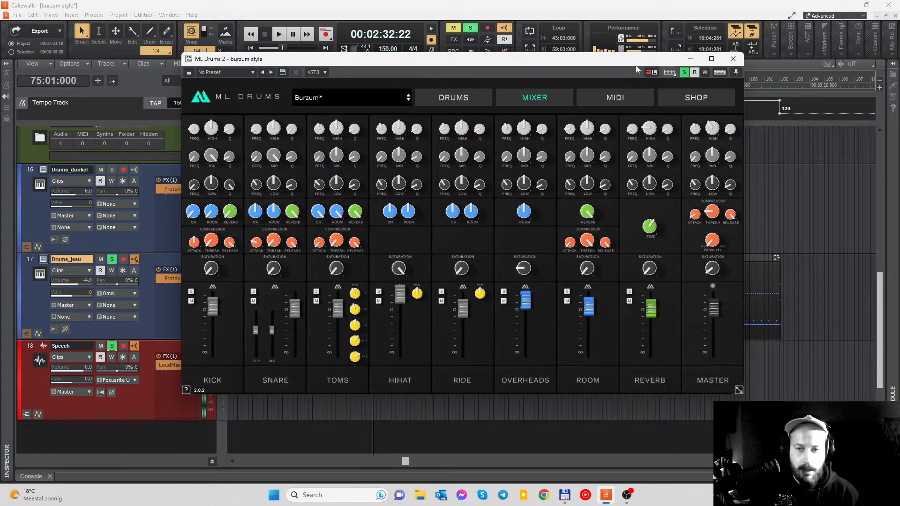
left_click_drag(636, 65, 583, 67)
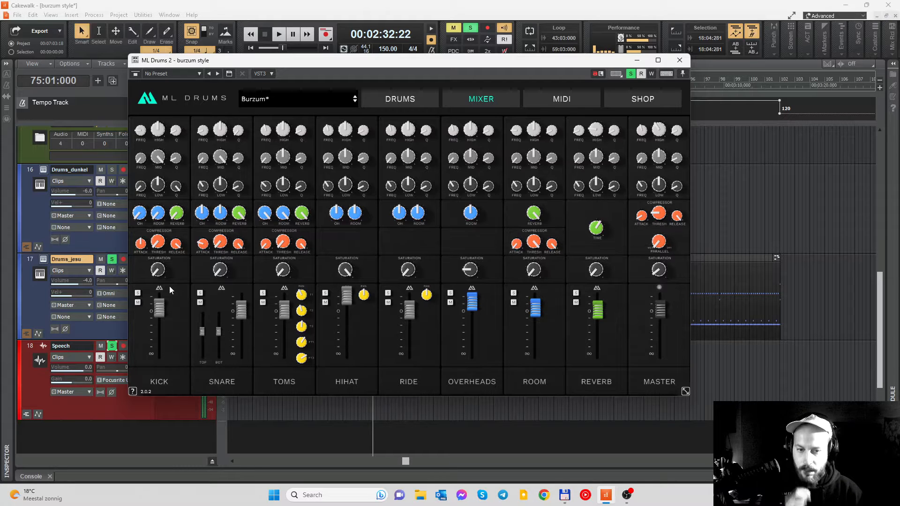
left_click(637, 60)
- Open the Drums_jesu clip in a maximized Piano Roll and examine its drum pattern from measure 70
double_click(481, 264)
left_click(805, 33)
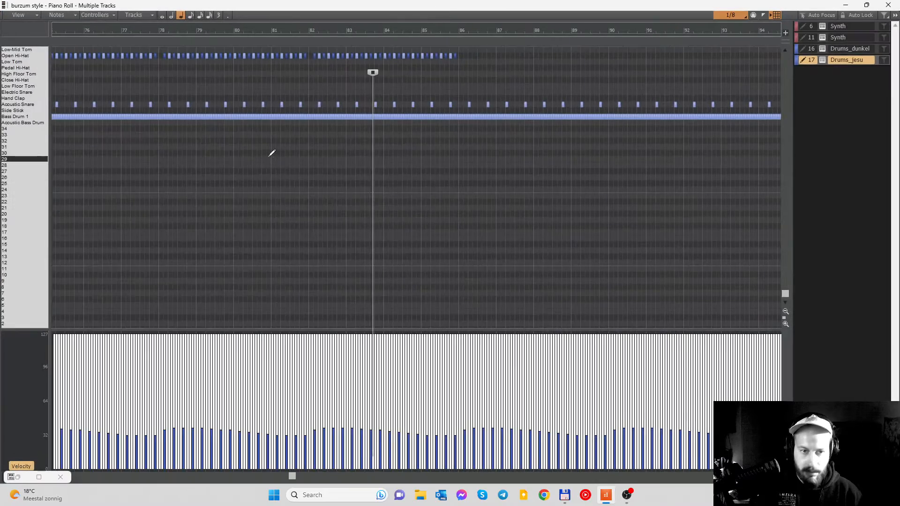
scroll(326, 167, "left", 1)
scroll(333, 160, "up", 4)
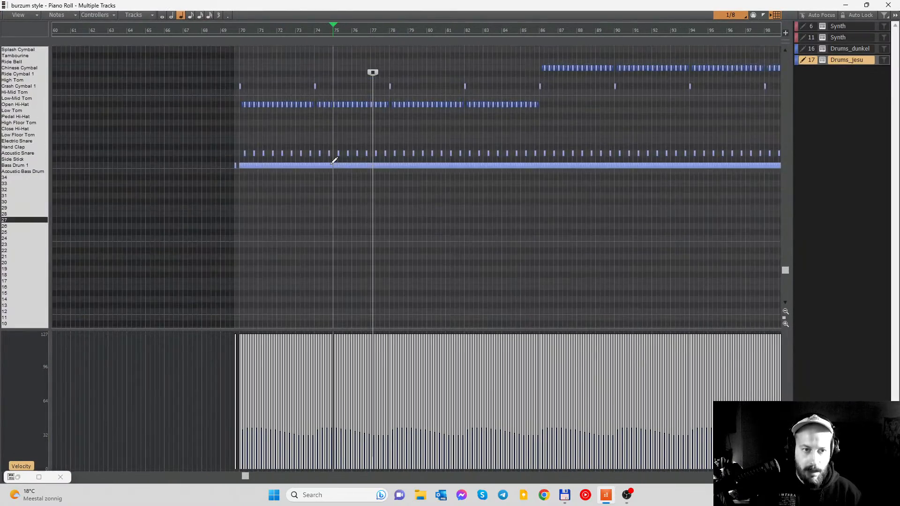
scroll(333, 161, "up", 2)
scroll(333, 161, "down", 3)
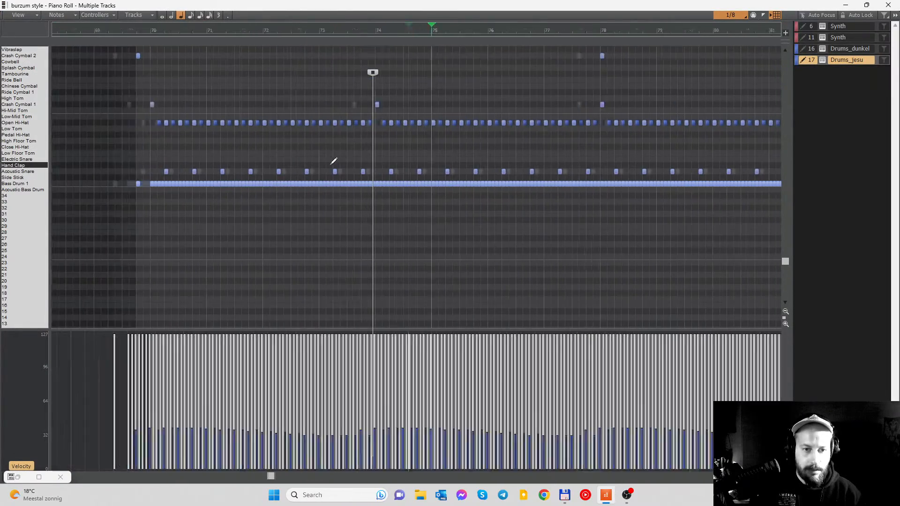
- Set the playhead to beat 2 of measure 71, examine the Drums_jesu cymbal notes, and close the Piano Roll
left_click(250, 41)
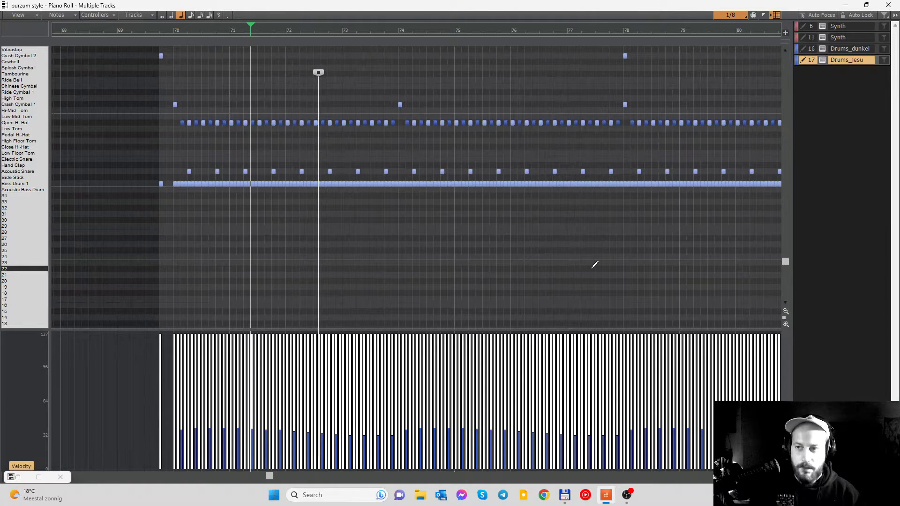
scroll(560, 196, "up", 2)
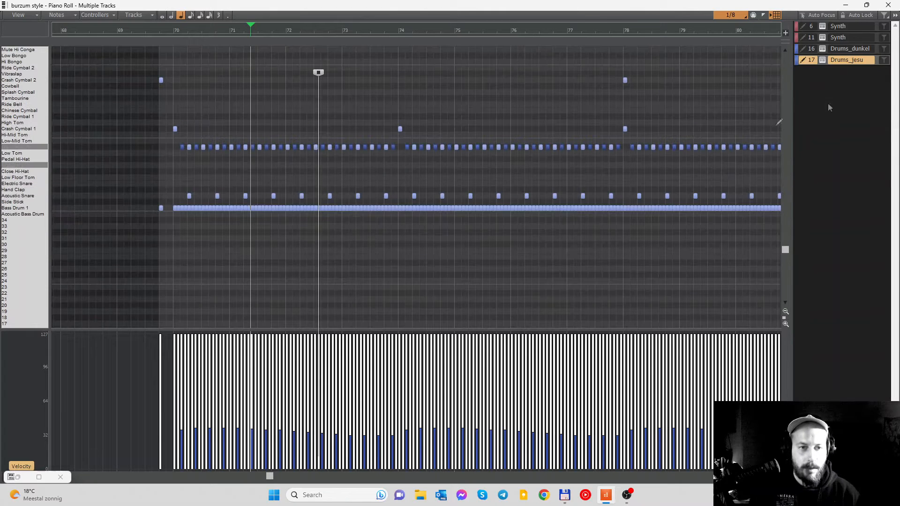
left_click(894, 4)
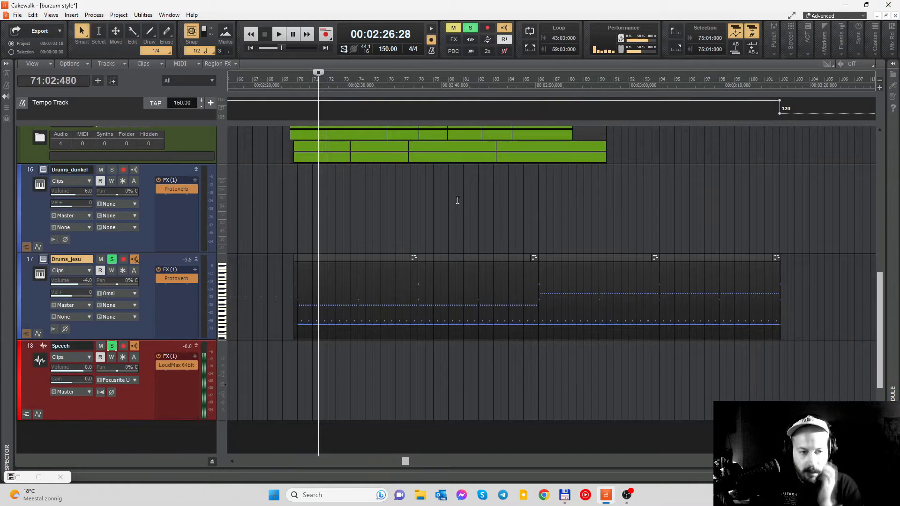
- Audition the second half of the Drums_jesu part from beat 3 of measure 88
left_click(578, 81)
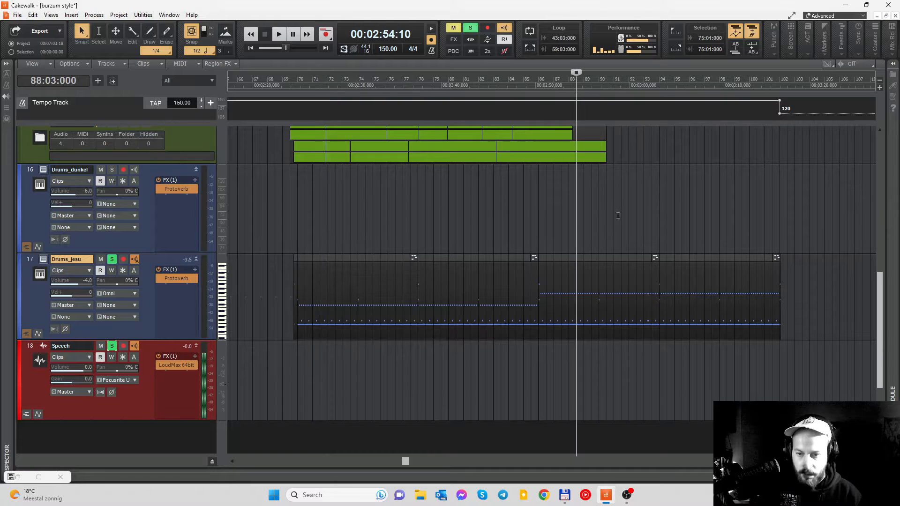
scroll(597, 237, "right", 3)
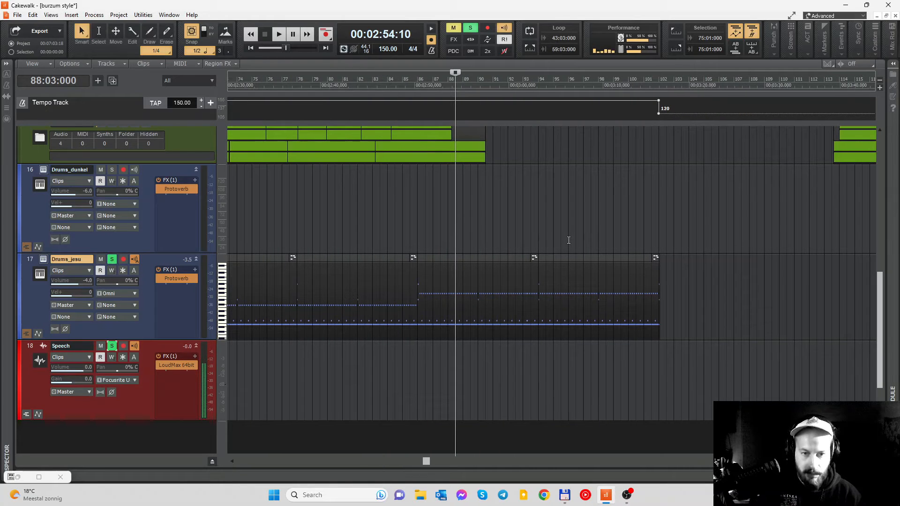
key("space")
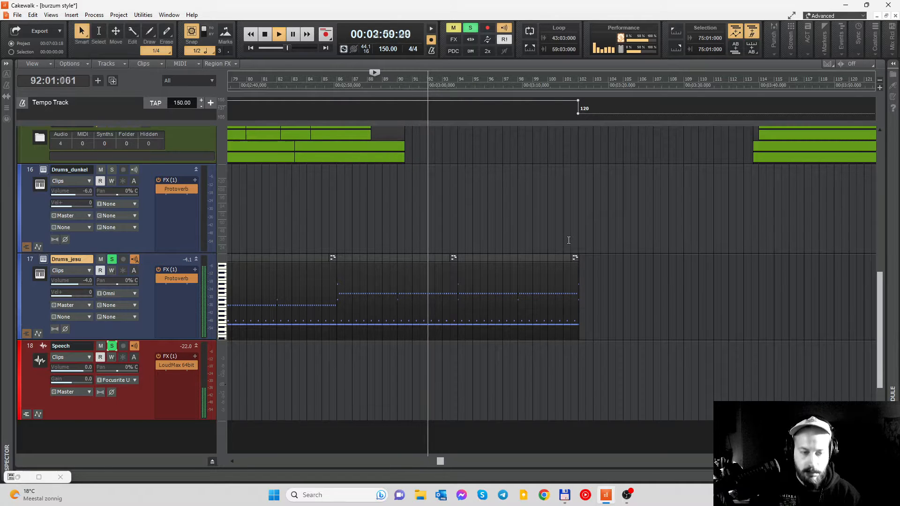
key("space")
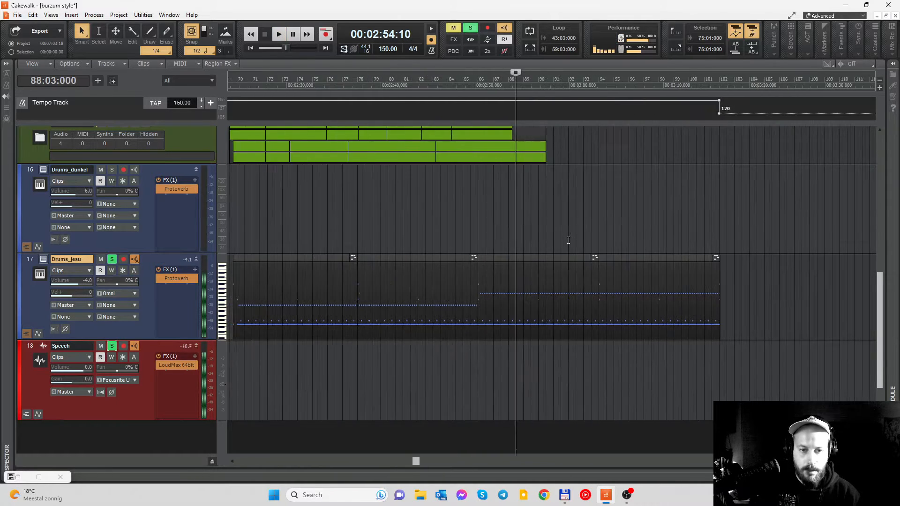
- Set the playhead to measure 78 and look over the guitar, bass, VOX and drum tracks around it
scroll(569, 240, "left", 4)
left_click(435, 81)
scroll(504, 237, "up", 10)
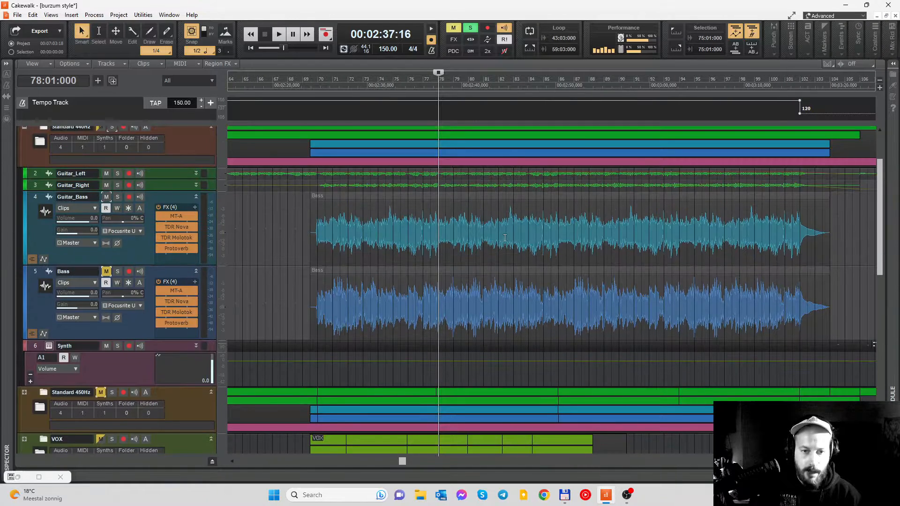
scroll(505, 237, "down", 5)
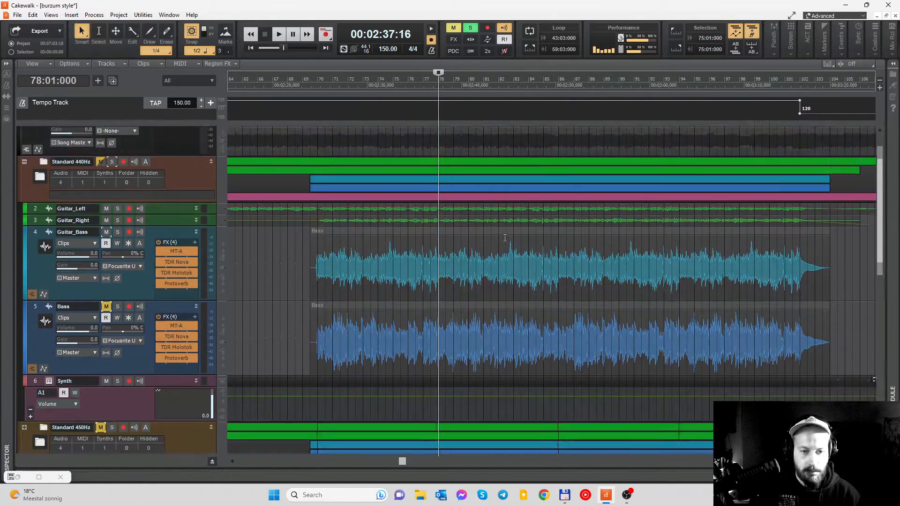
scroll(505, 237, "down", 5)
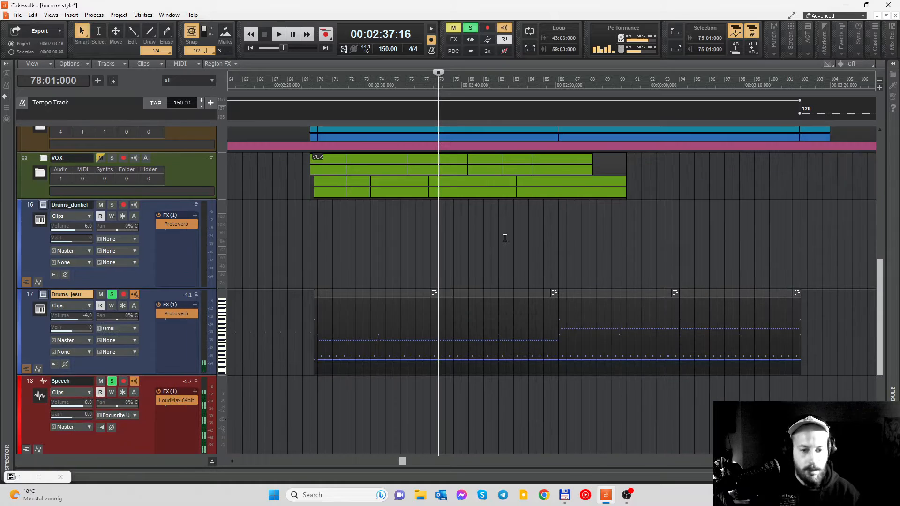
scroll(463, 246, "up", 5)
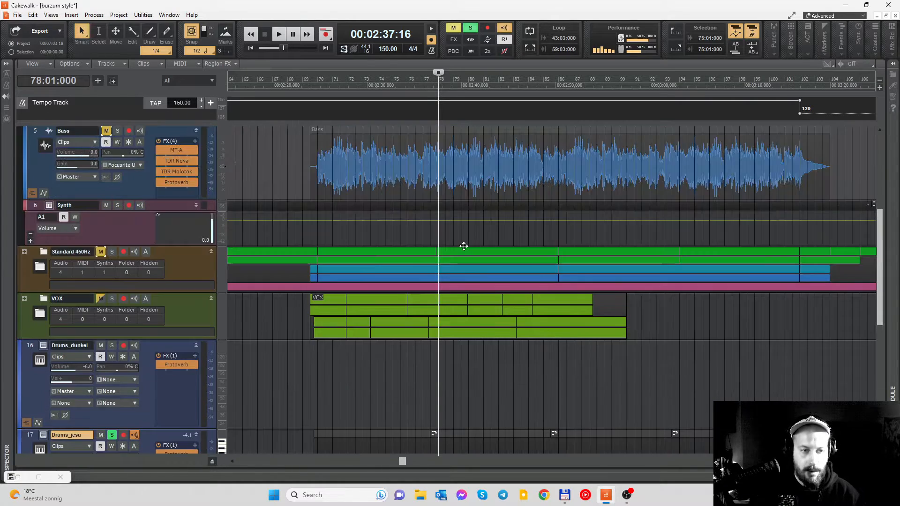
scroll(357, 291, "up", 7)
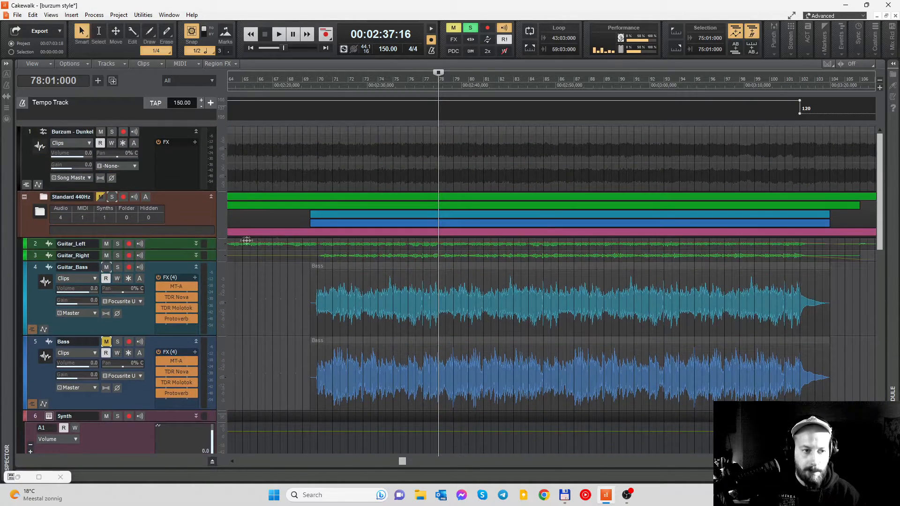
- Solo the Standard 440Hz folder and audition its guitars and bass together with Drums_jesu from measure 78
key("space")
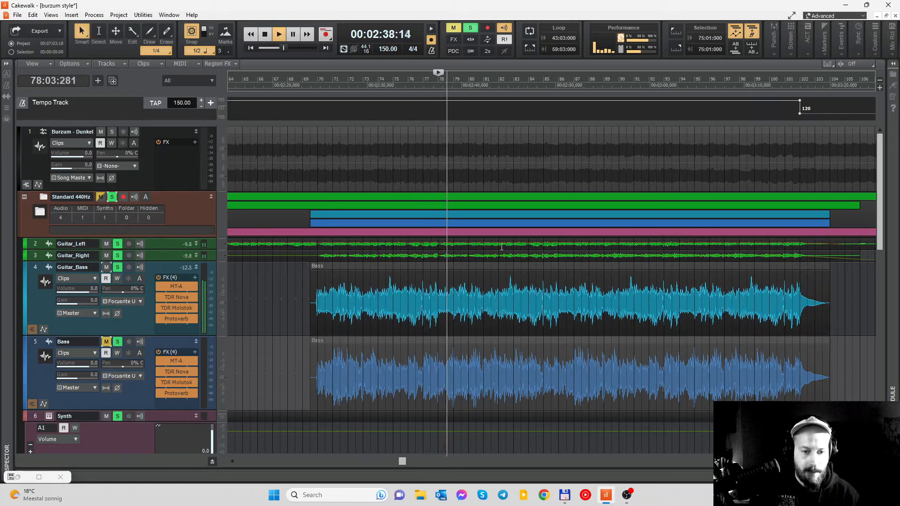
scroll(502, 247, "down", 5)
scroll(502, 247, "down", 4)
scroll(502, 247, "down", 2)
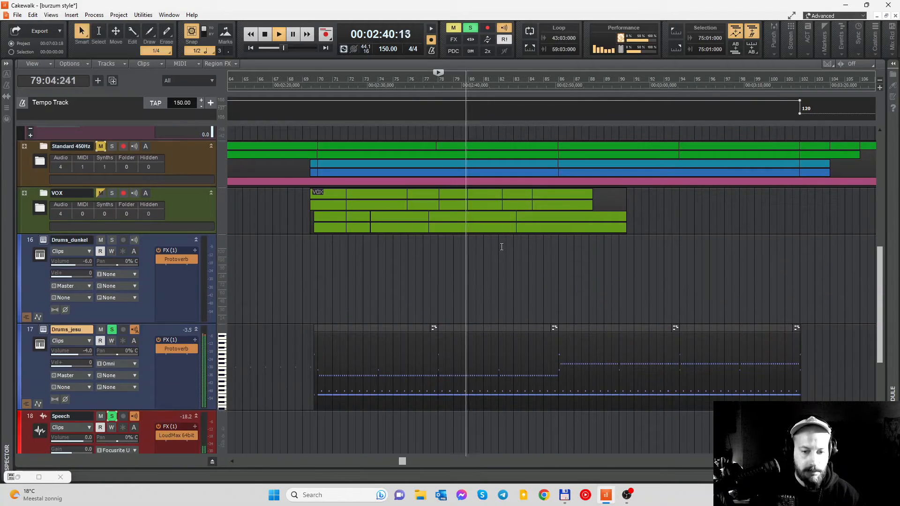
scroll(501, 247, "right", 1)
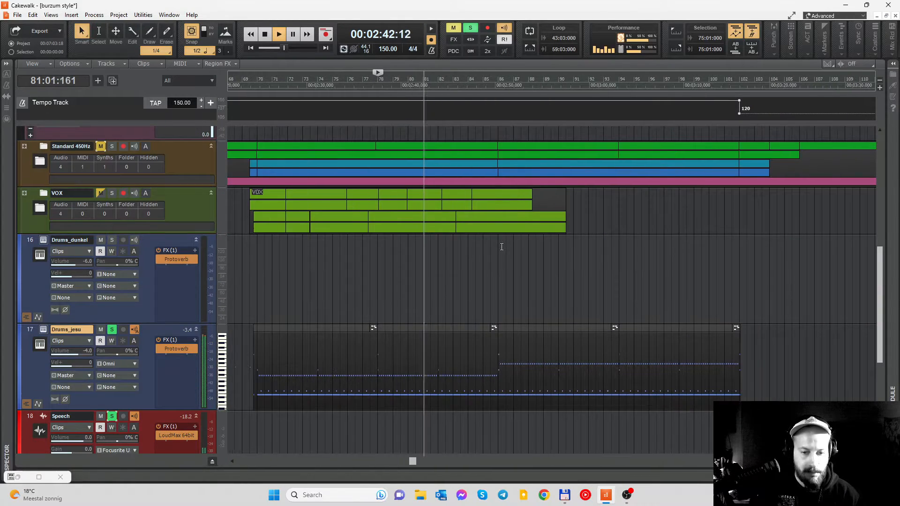
scroll(501, 246, "right", 1)
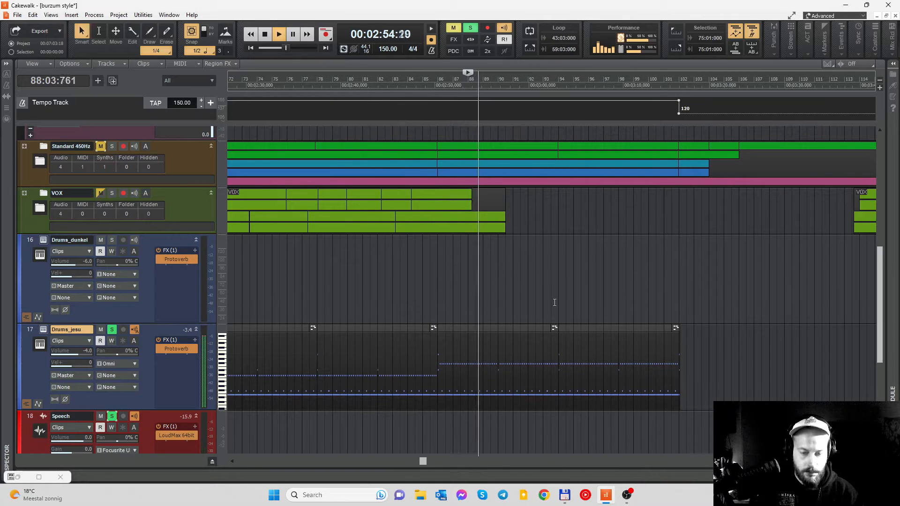
scroll(554, 303, "up", 3)
scroll(555, 303, "up", 1)
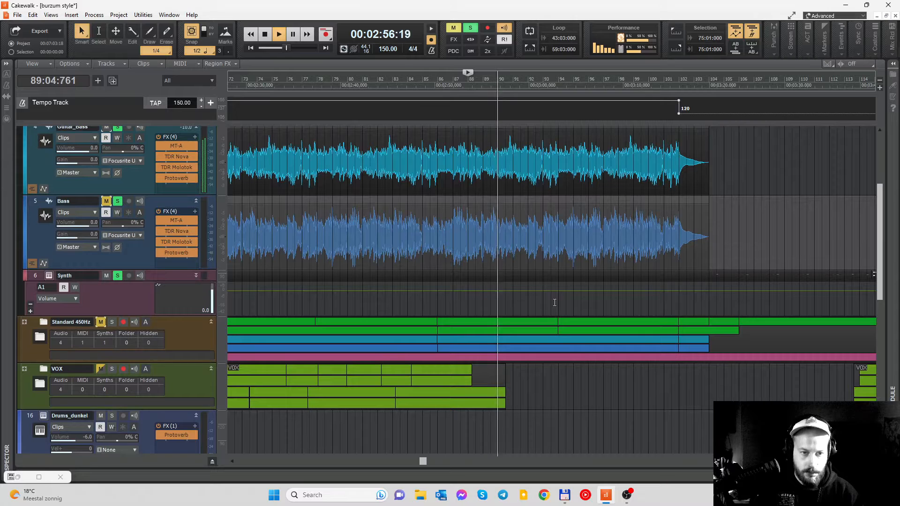
scroll(552, 303, "up", 2)
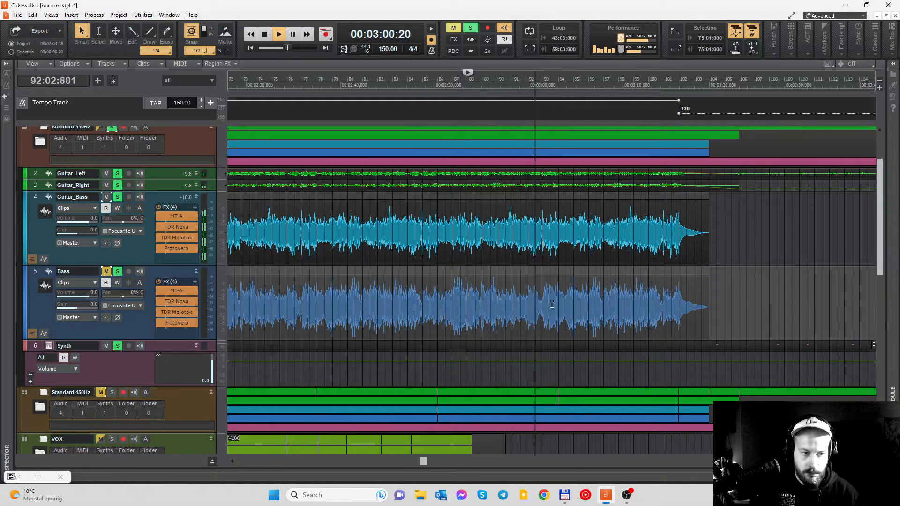
- End the guitar and bass audition and play the soloed Synth track from measure 154
key("space")
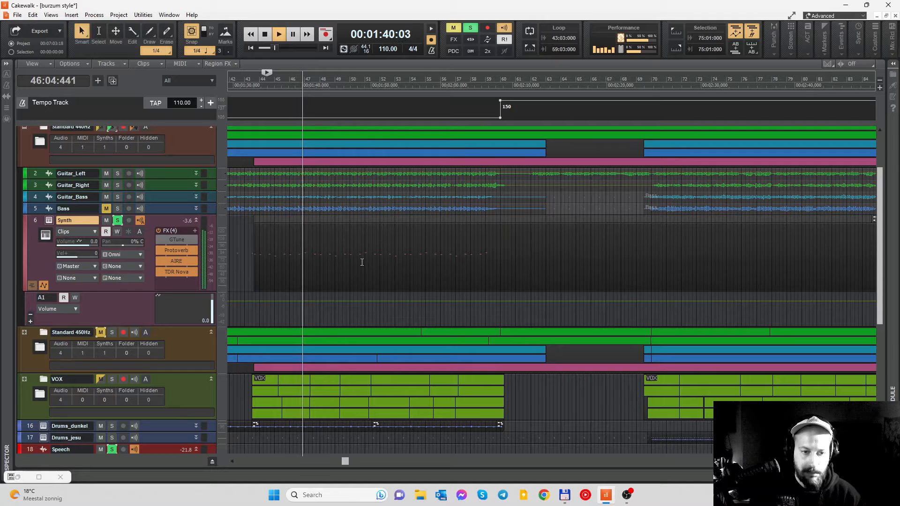
scroll(361, 262, "down", 5)
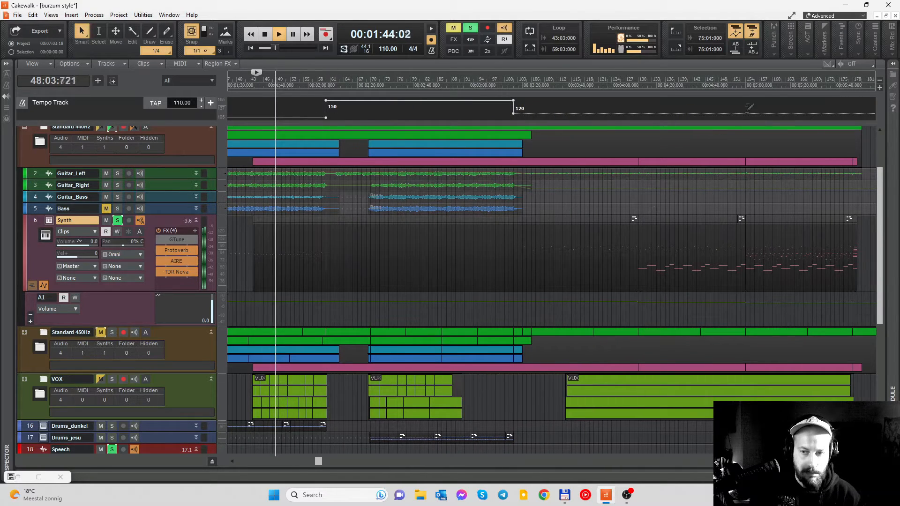
left_click(745, 85)
scroll(765, 232, "up", 5)
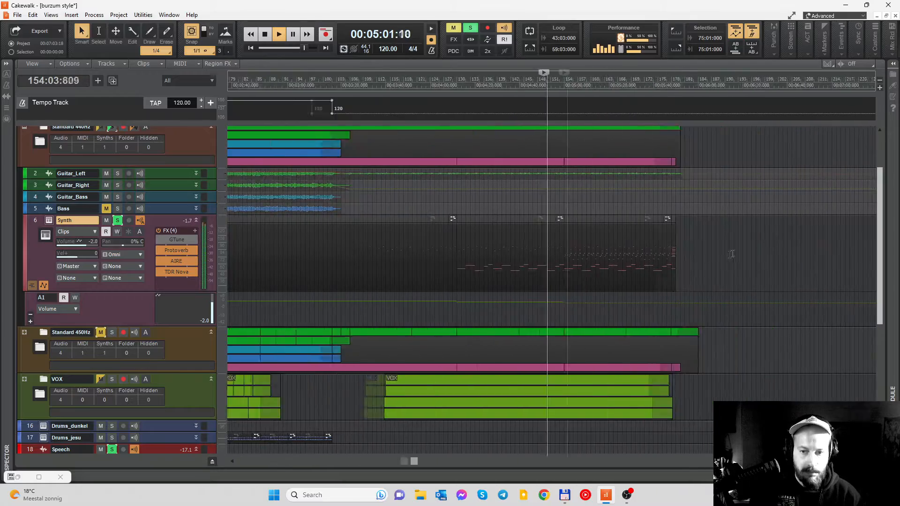
- Open the Synth clip starting at measure 154 in the Piano Roll, examine its note pattern, close the view and stop playback
double_click(597, 286)
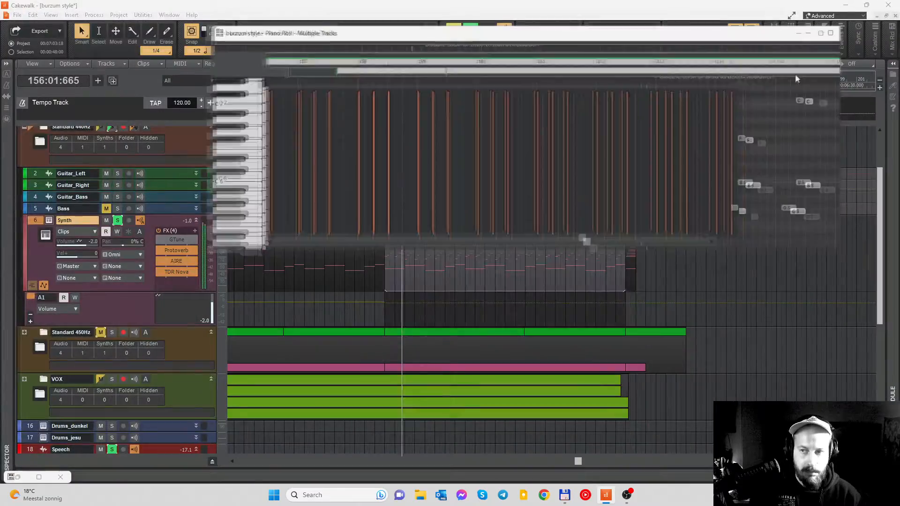
left_click(805, 37)
scroll(549, 205, "up", 5)
scroll(549, 205, "down", 4)
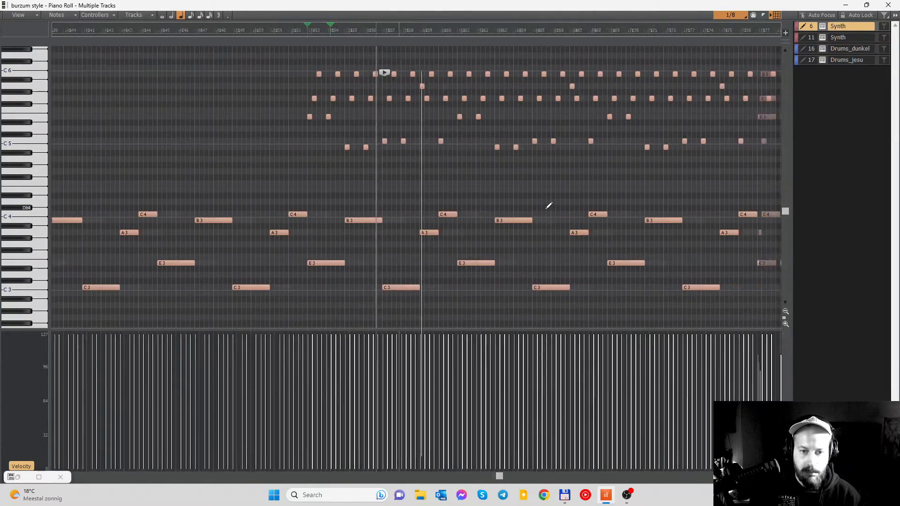
scroll(549, 205, "right", 1)
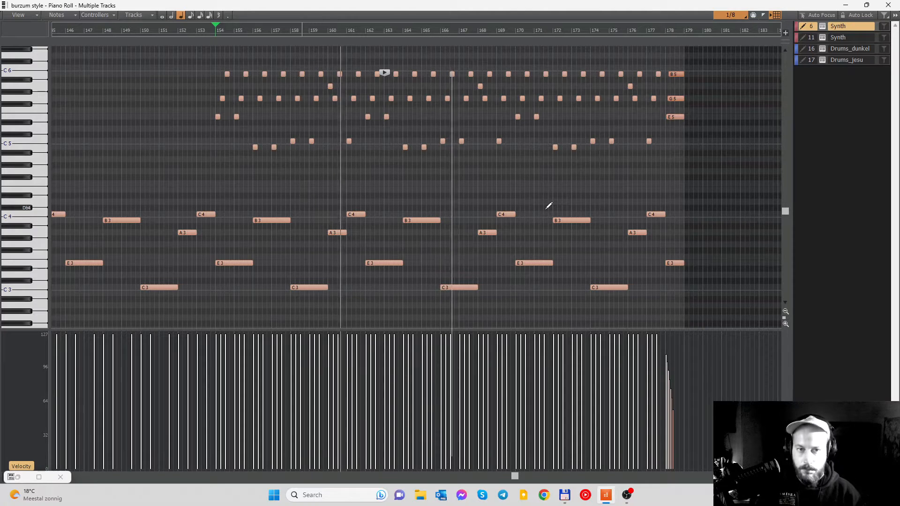
left_click(894, 7)
key("space")
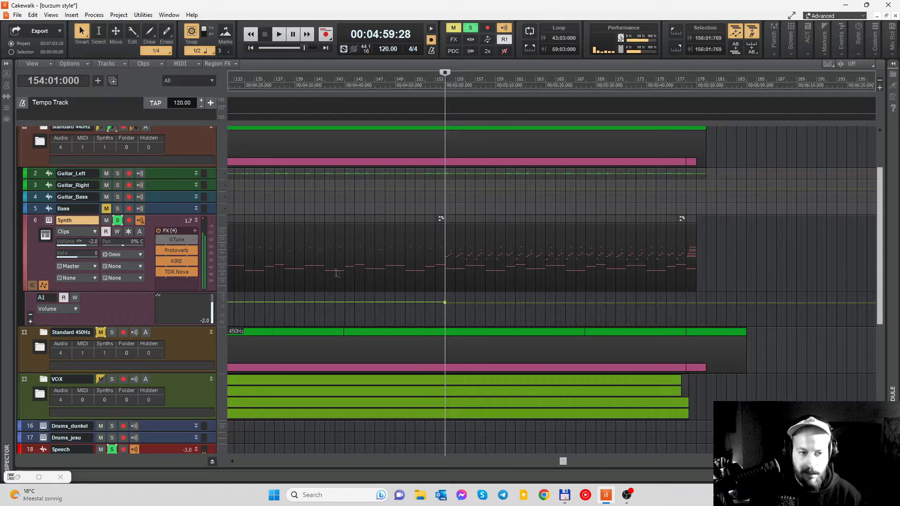
- Set the playhead to measure 51 and open the Synth track's Nils' K1v instrument
scroll(336, 274, "down", 5)
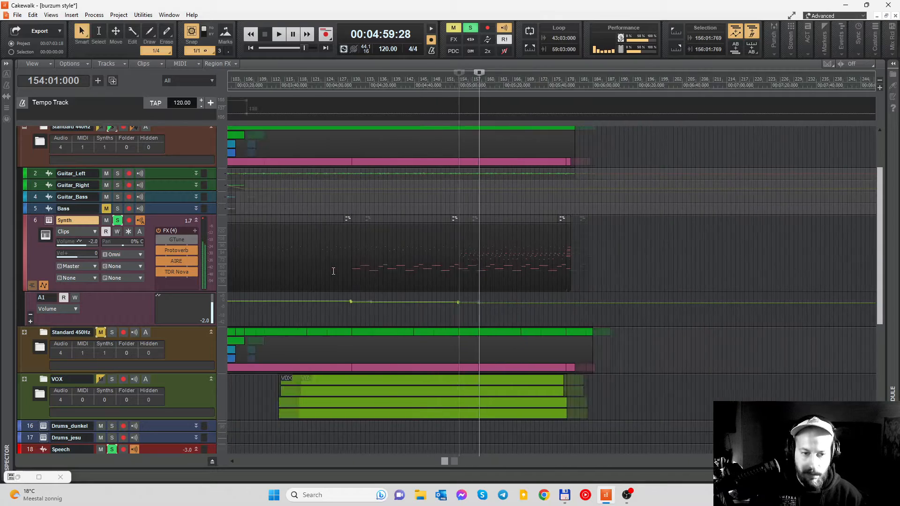
scroll(333, 271, "left", 7)
left_click(382, 86)
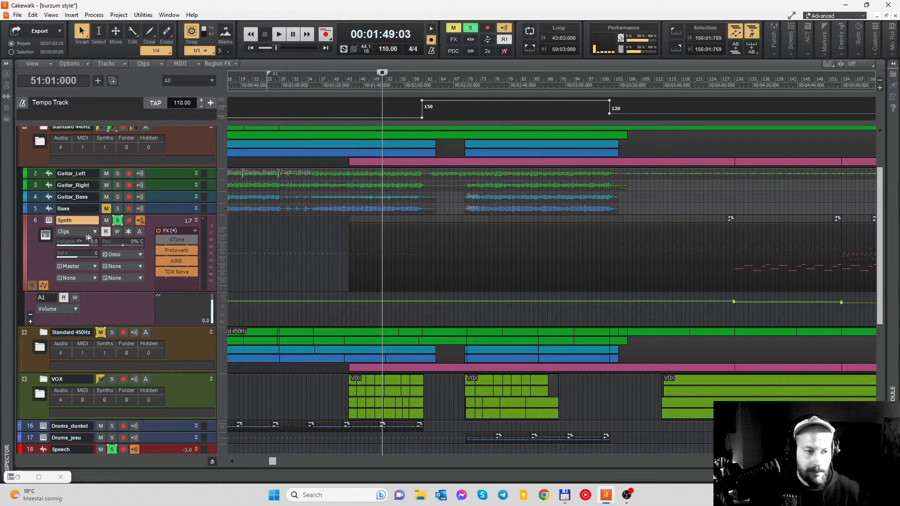
left_click(49, 220)
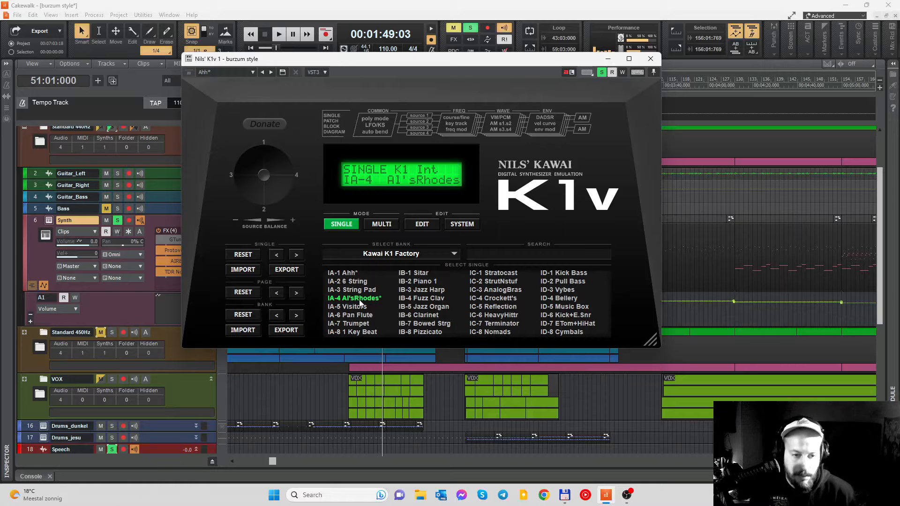
- Examine the edit settings of the Al'sRhodes patch for sources 1 to 4, and close the K1v window
left_click(414, 227)
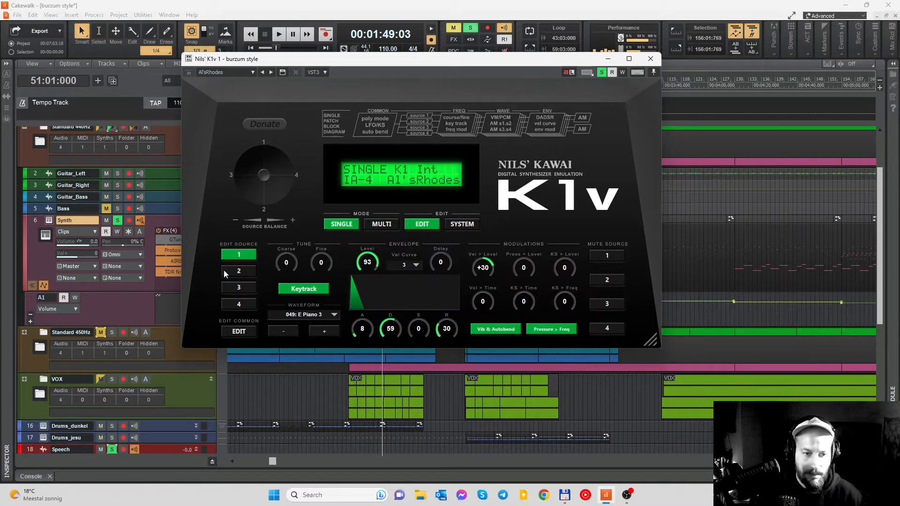
left_click(236, 272)
left_click(240, 303)
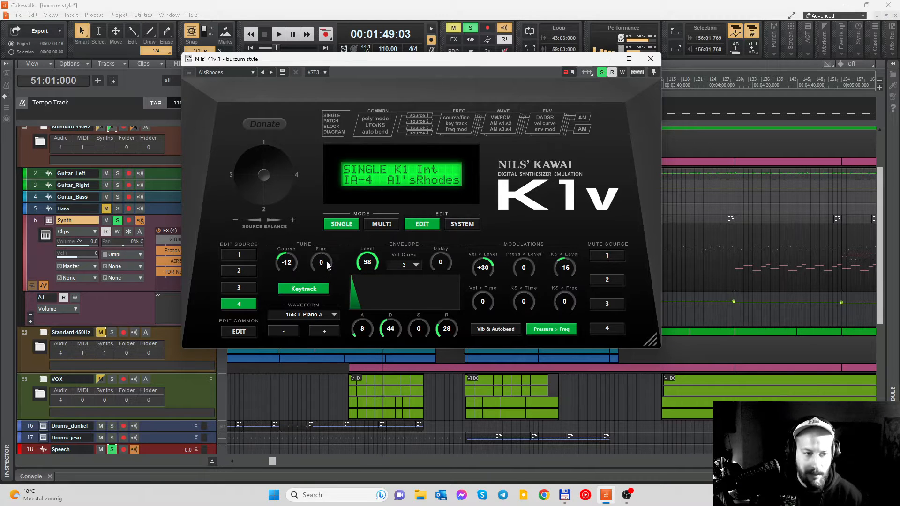
left_click(239, 287)
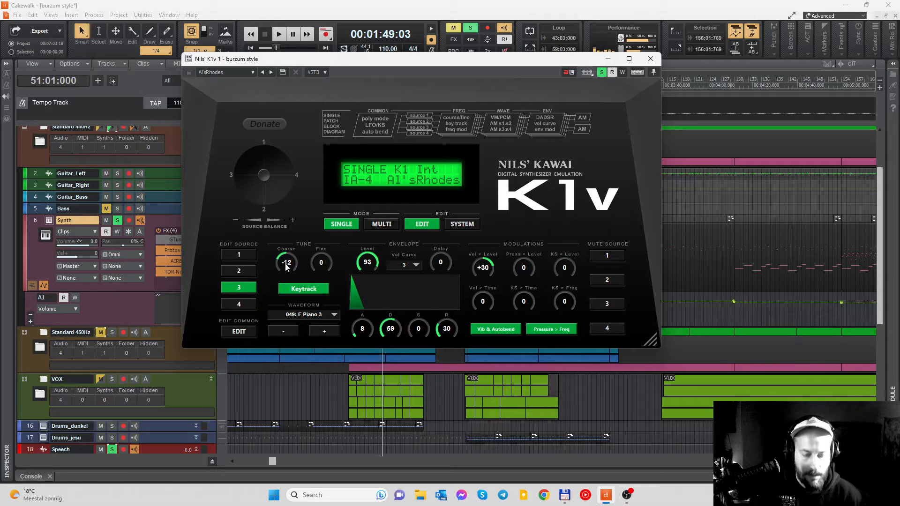
left_click(240, 305)
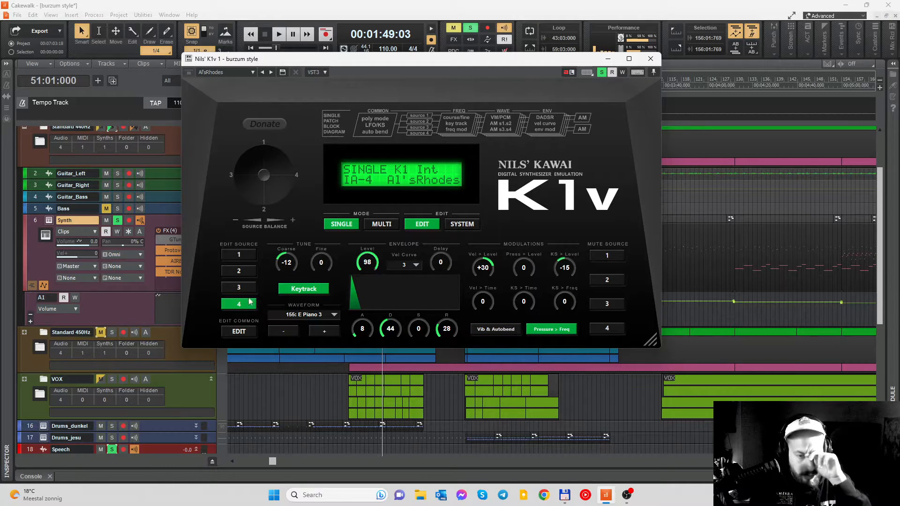
left_click(239, 288)
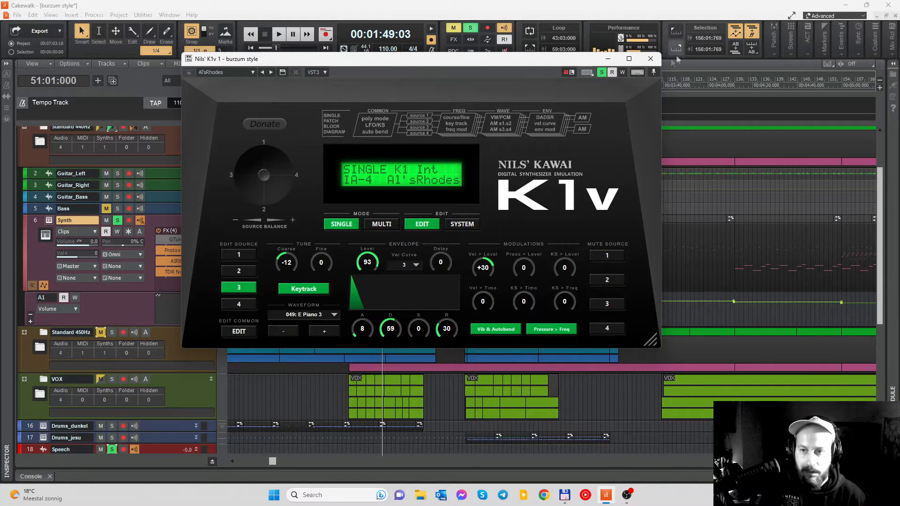
left_click(651, 60)
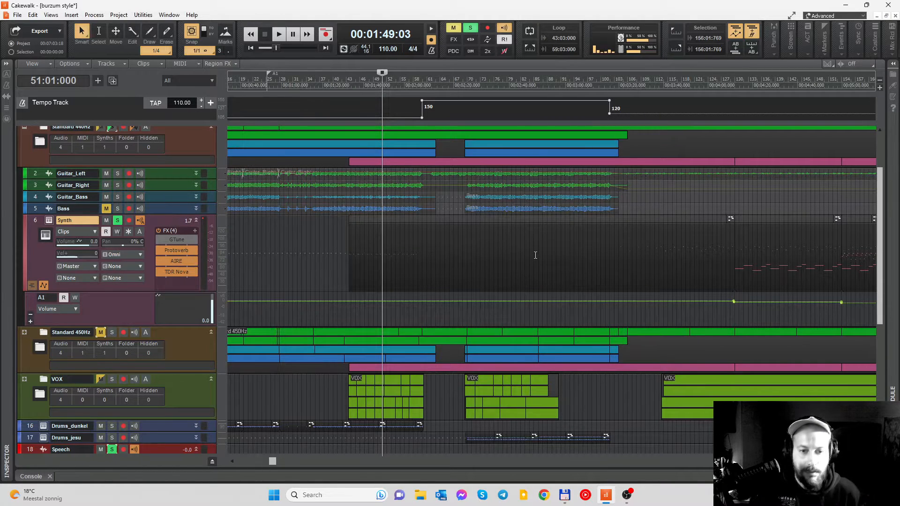
- Bypass the TDR Nova, AIRE and Protoverb effects on the Synth track
scroll(535, 255, "up", 3)
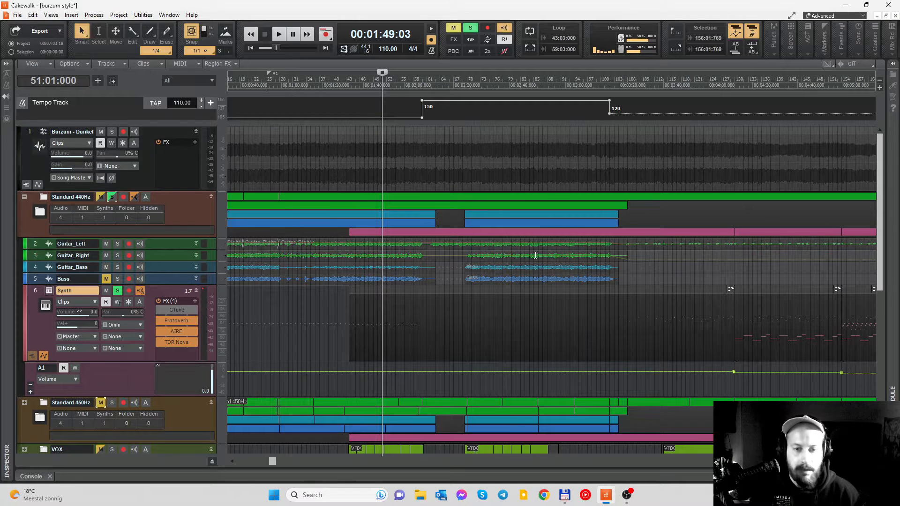
scroll(535, 255, "down", 2)
left_click(159, 307)
left_click(159, 296)
left_click(158, 285)
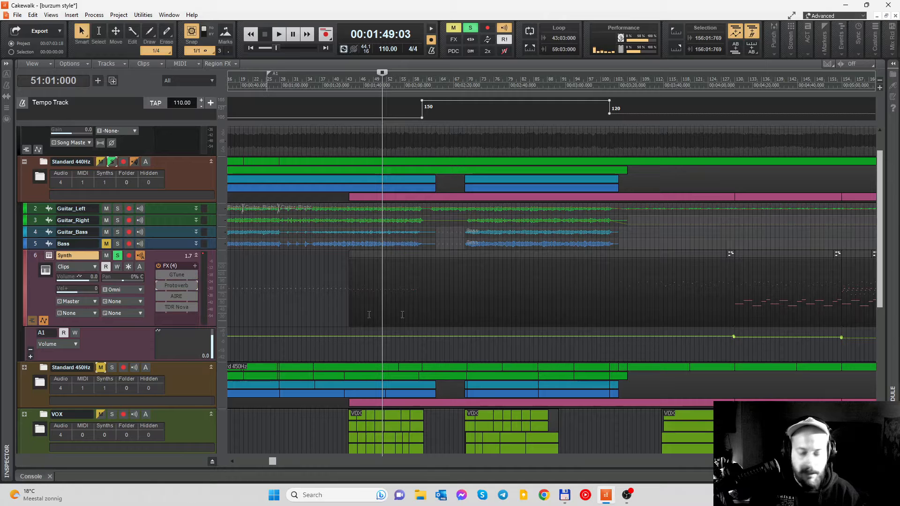
- Set the playhead to measure 44 and audition the dry Synth part from there
left_click(374, 88)
scroll(370, 87, "up", 3)
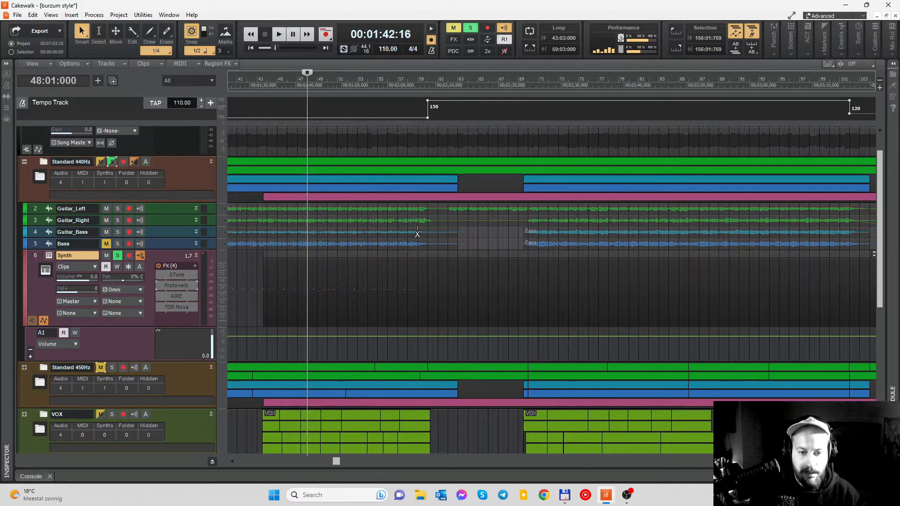
left_click(326, 78)
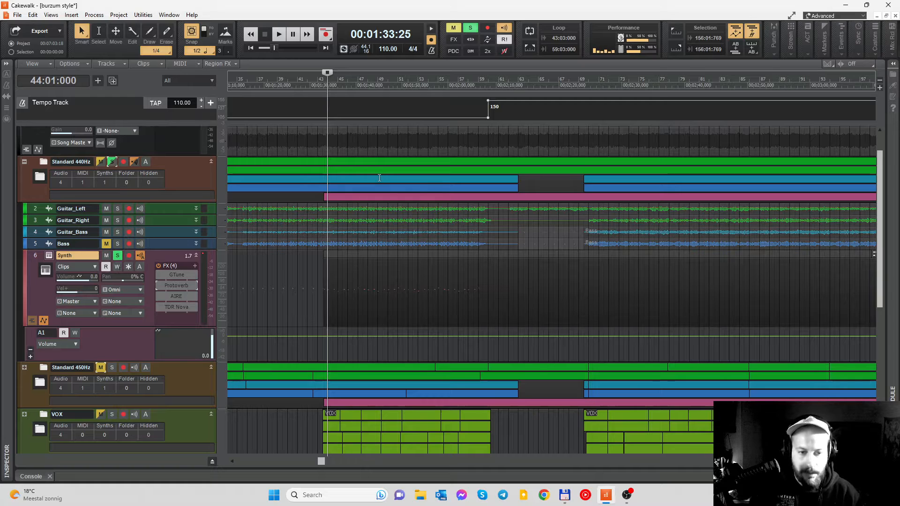
key("space")
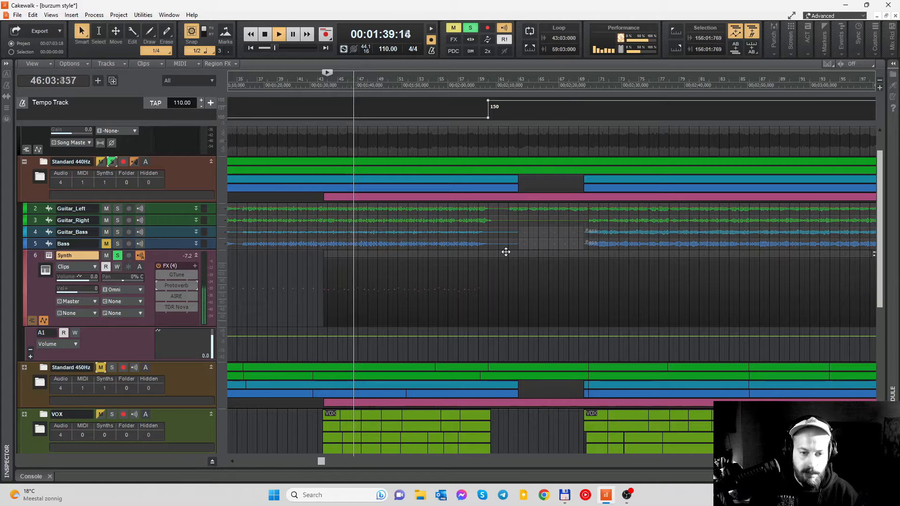
key("space")
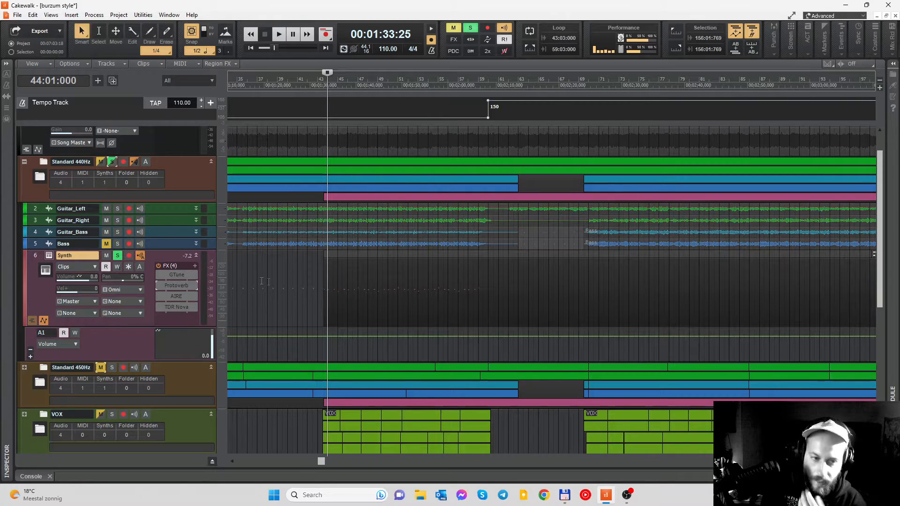
- Re-enable Protoverb on the Synth track, audition its Cathedral preset, inspect the Wet amount and close the plug-in
left_click(159, 286)
left_click(158, 297)
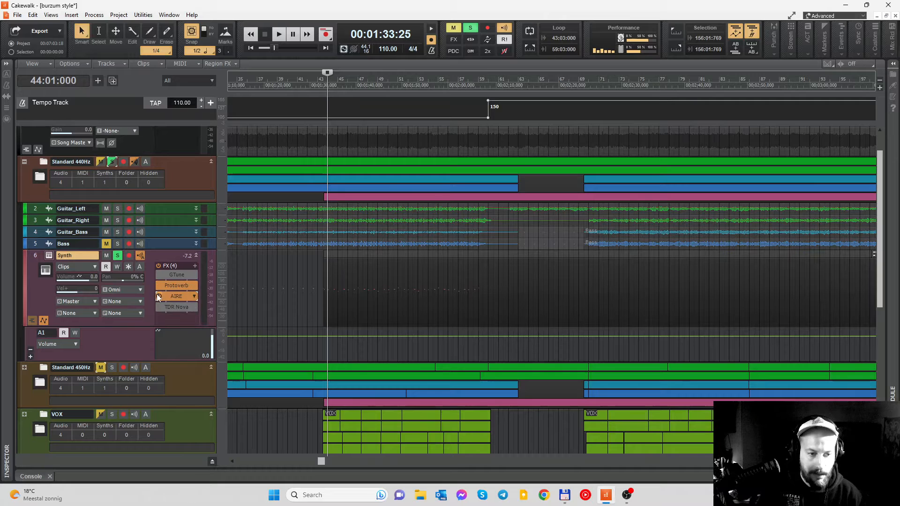
double_click(170, 286)
key("space")
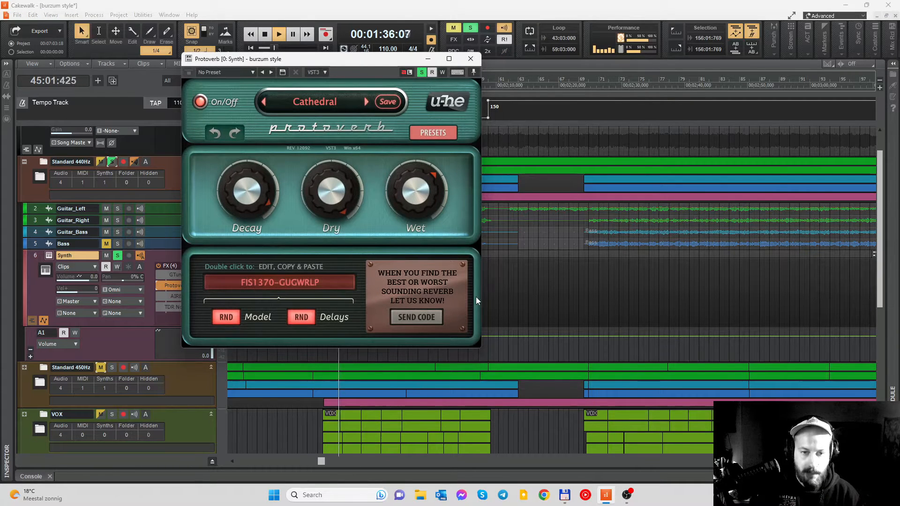
key("space")
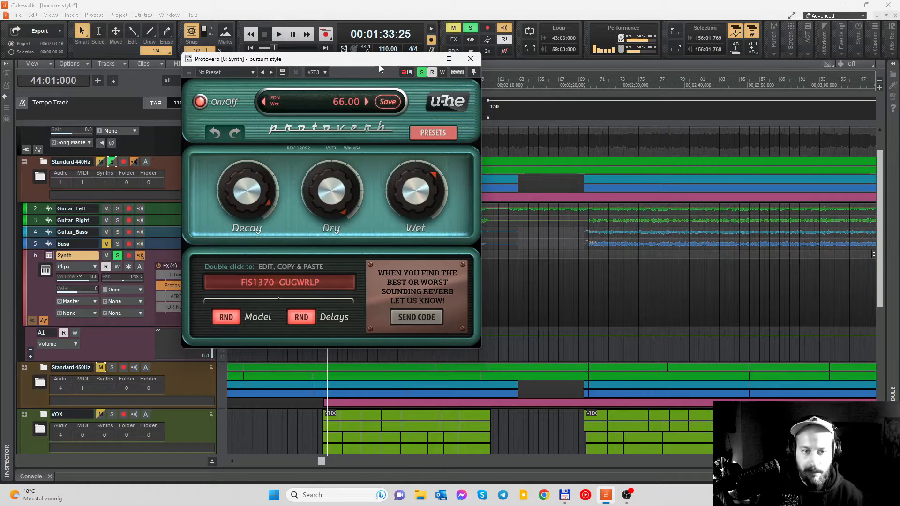
left_click_drag(380, 66, 478, 90)
mouse_move(511, 209)
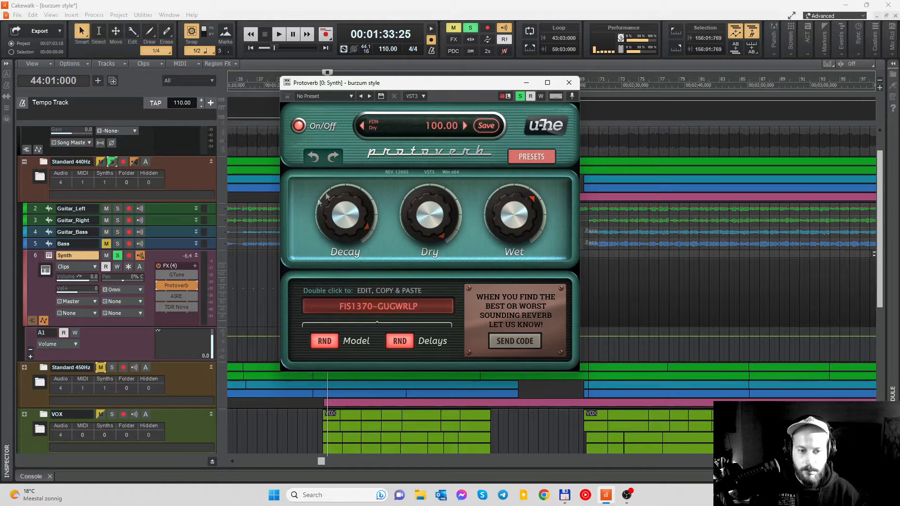
left_click(569, 82)
- Open the active AIRE reverb with its Large Hall preset and audition the Synth with Protoverb bypassed and re-enabled
double_click(176, 296)
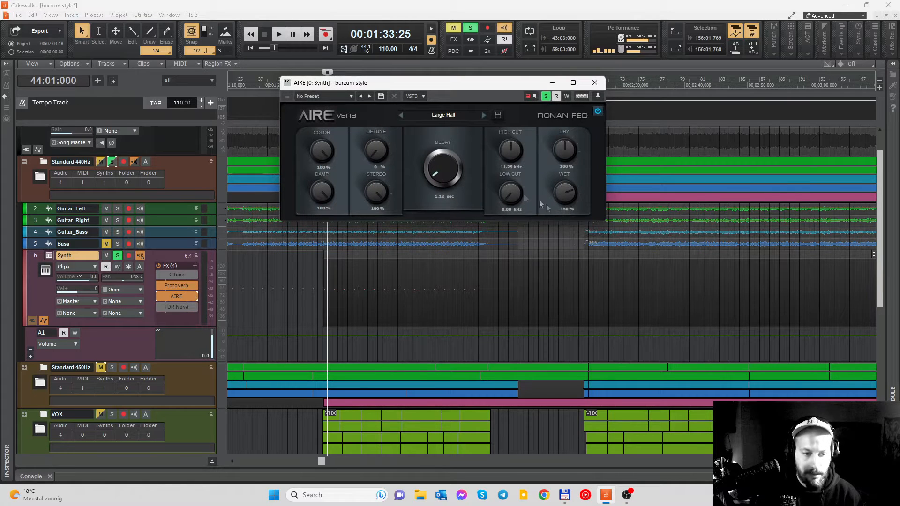
left_click_drag(501, 85, 542, 85)
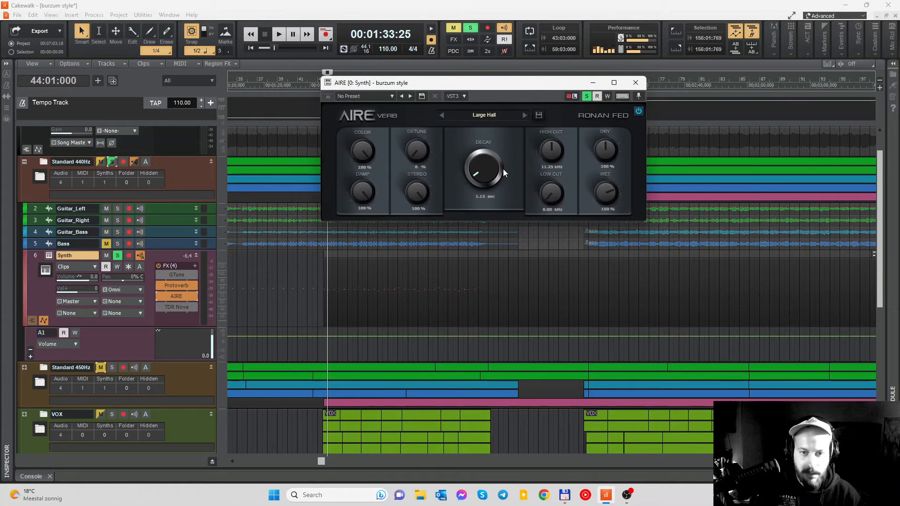
key("space")
left_click(158, 285)
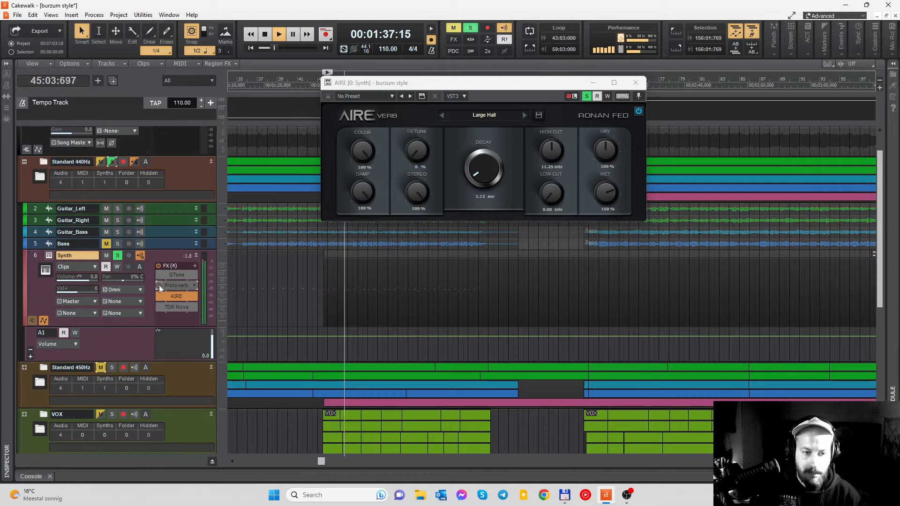
left_click(158, 285)
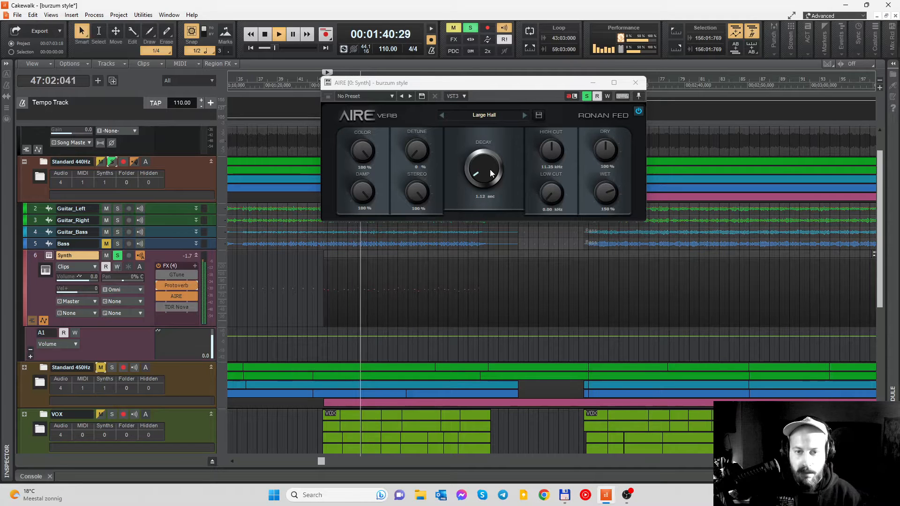
key("space")
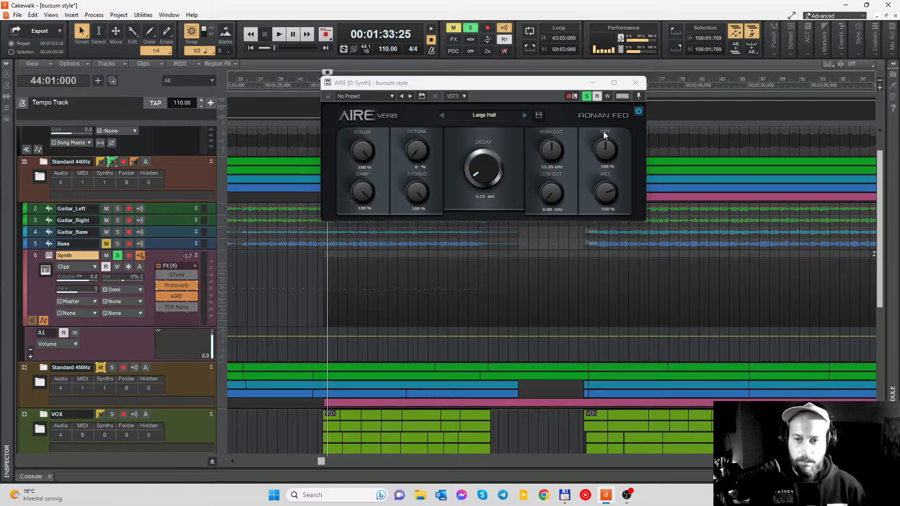
- Open TDR Nova on the Synth track, compare the sound with the EQ bypassed and active, close it and stop playback
double_click(177, 307)
left_click_drag(568, 87, 539, 57)
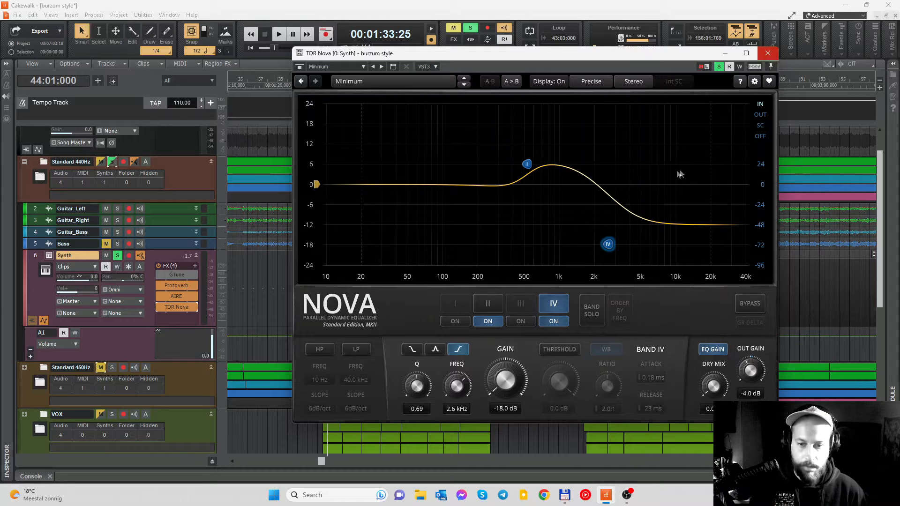
key("space")
left_click(160, 307)
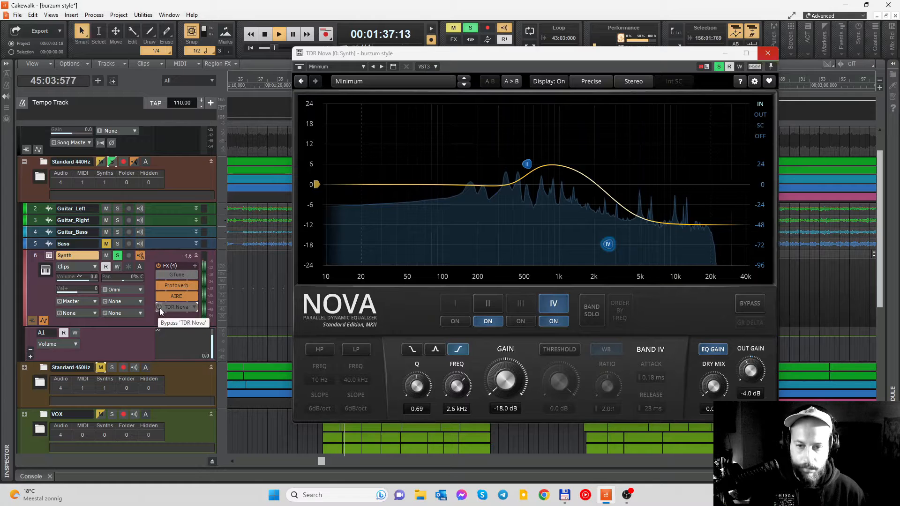
left_click(159, 307)
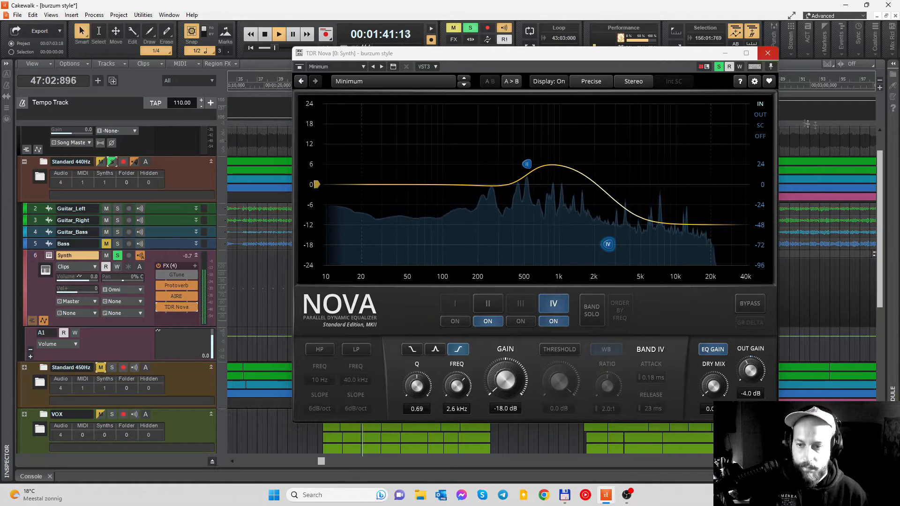
left_click(768, 53)
key("space")
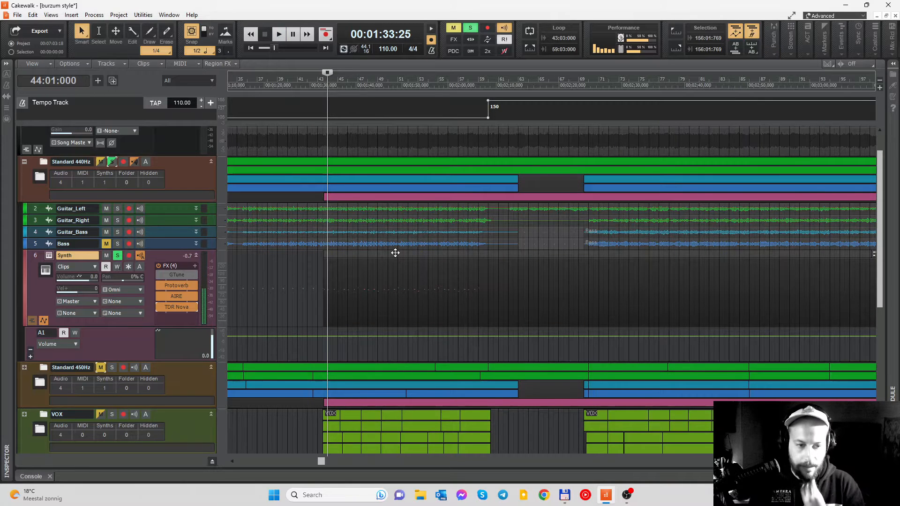
- Move the playhead to measure 143 and on to 155:03:000 to examine the Synth part's closing section and volume automation
scroll(395, 253, "down", 2)
scroll(488, 245, "down", 1)
scroll(488, 245, "down", 4)
left_click(449, 86)
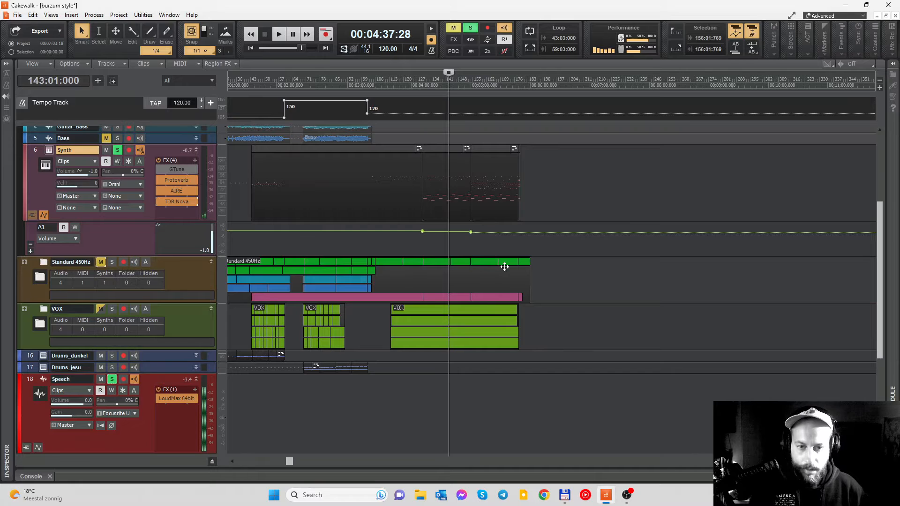
scroll(477, 238, "up", 3)
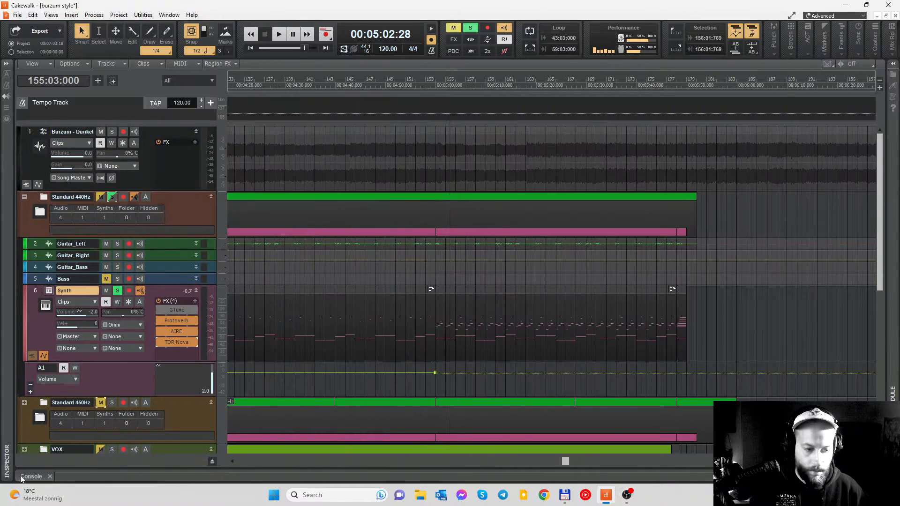
- Open the Console, review the track and bus strips with their effects, and close it again
left_click(29, 476)
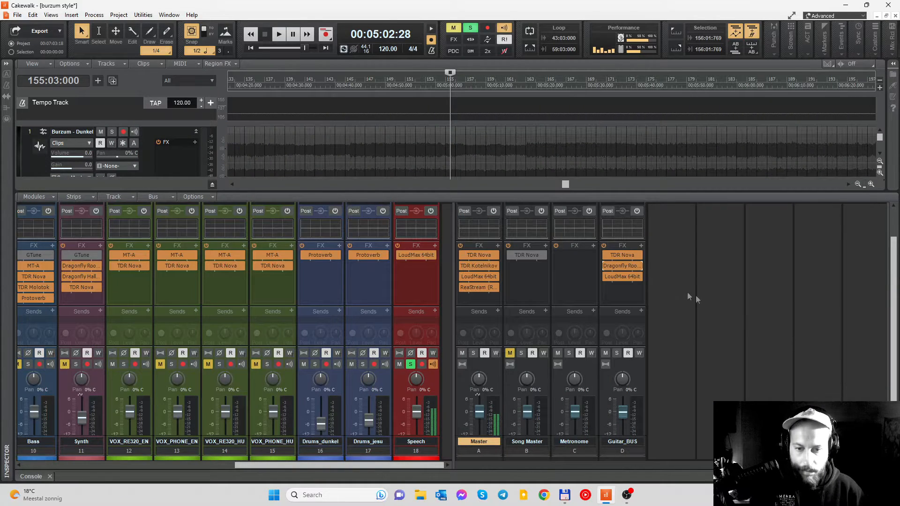
scroll(802, 328, "down", 1)
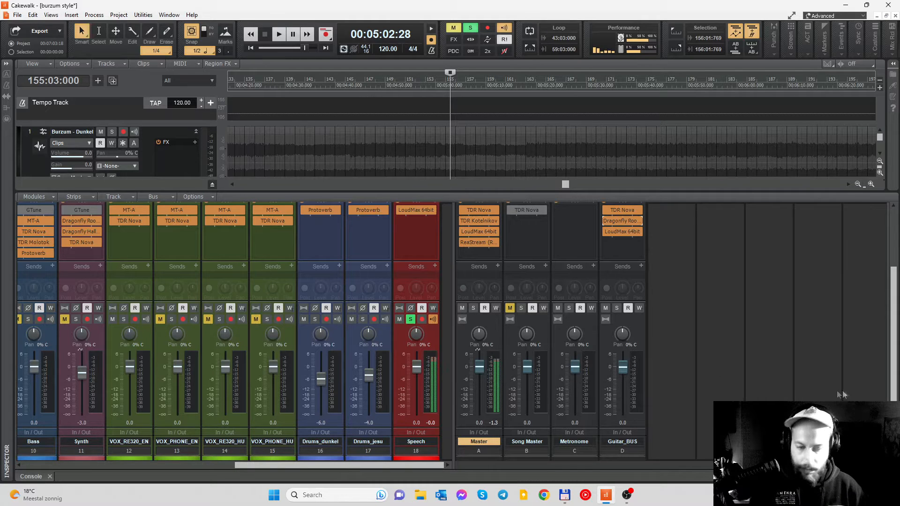
left_click(892, 476)
- Unsolo and mute the Standard 440Hz folder, collapse it and expand the Standard 450Hz folder
scroll(491, 270, "left", 3)
scroll(491, 269, "left", 1)
scroll(491, 269, "down", 3)
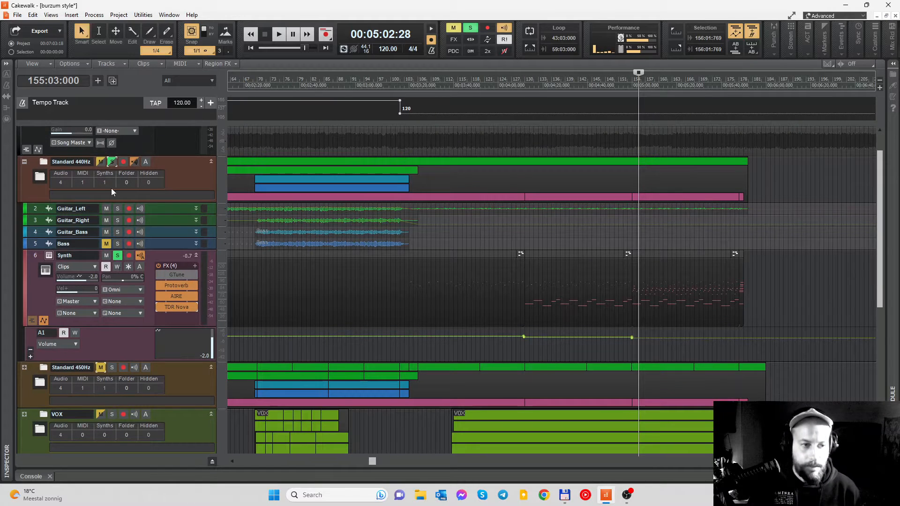
left_click(111, 163)
left_click(112, 162)
left_click(101, 161)
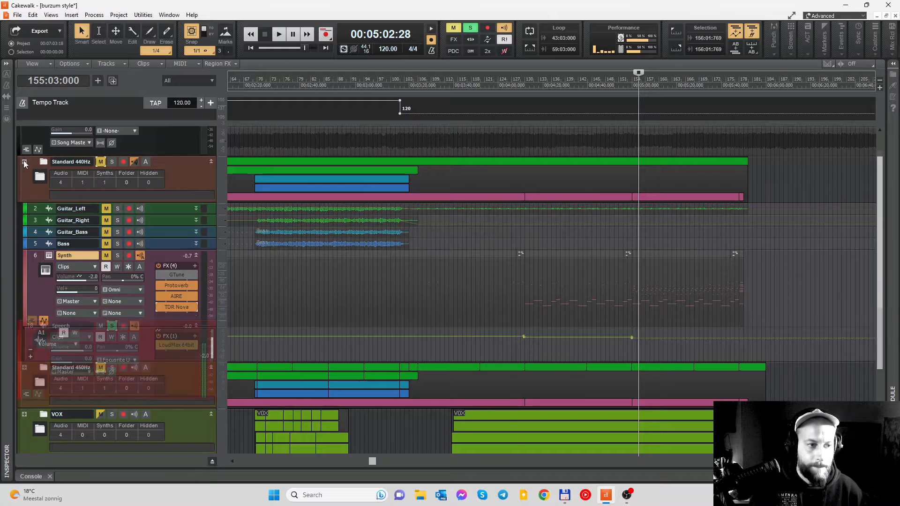
left_click(25, 162)
left_click(25, 209)
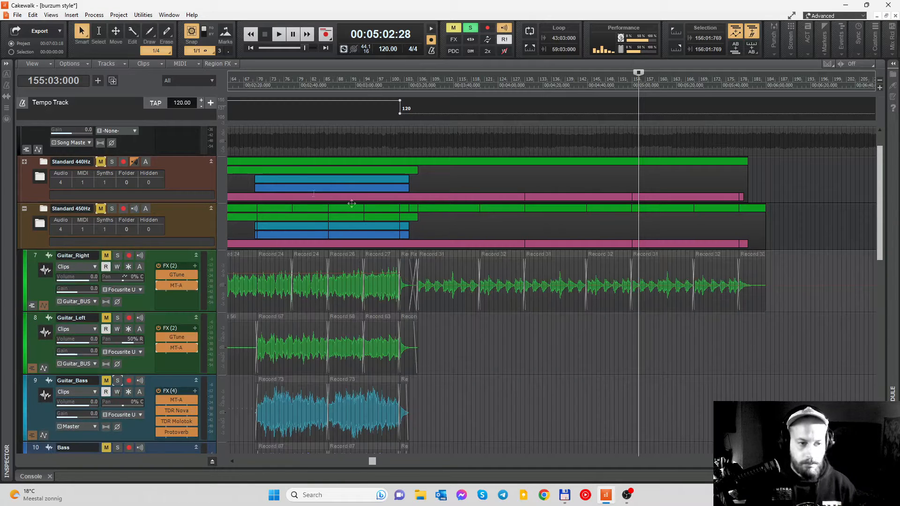
- Place the playhead at measure 48 and look over the guitar, bass and synth tracks of the Standard 450Hz folder
scroll(412, 328, "left", 3)
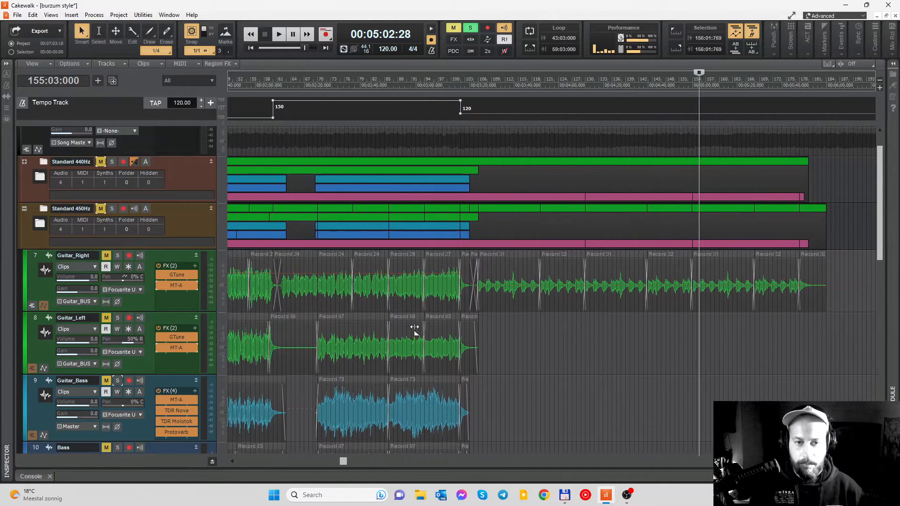
scroll(412, 328, "down", 5)
left_click(321, 81)
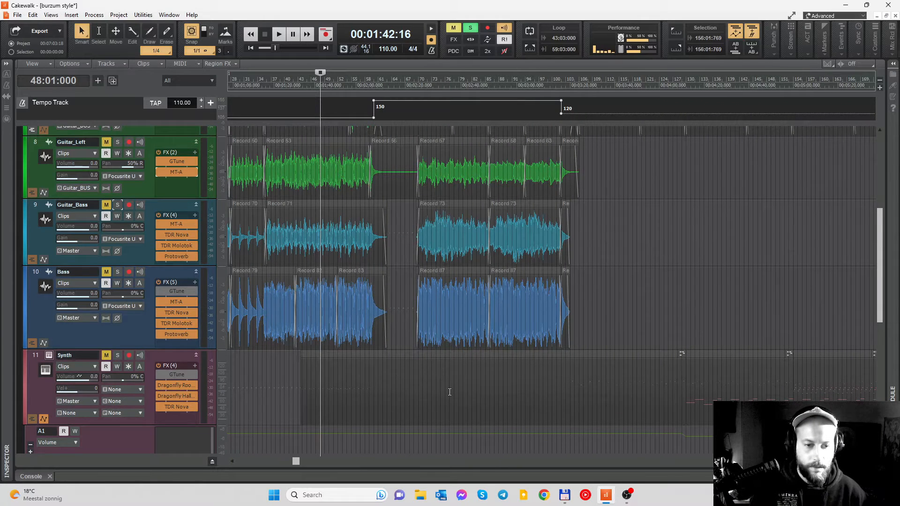
scroll(450, 391, "up", 4)
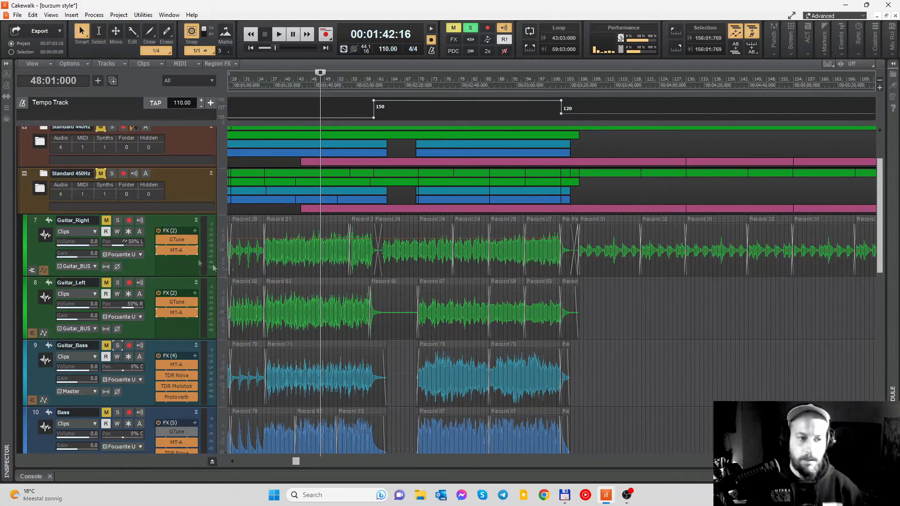
scroll(187, 261, "down", 4)
scroll(44, 384, "down", 2)
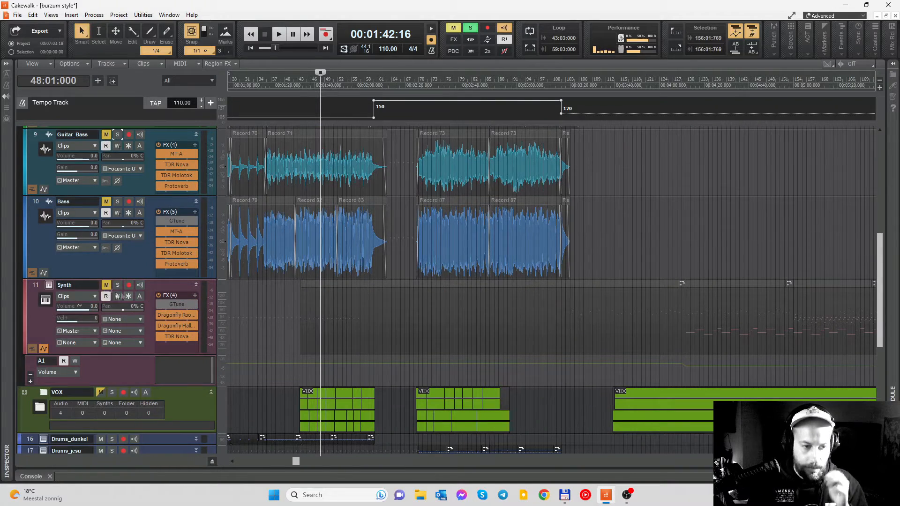
- Unmute the Standard 450Hz Synth track, enable its GTune plug-in and open it to inspect the calibration frequency
left_click(106, 285)
left_click(157, 304)
double_click(174, 302)
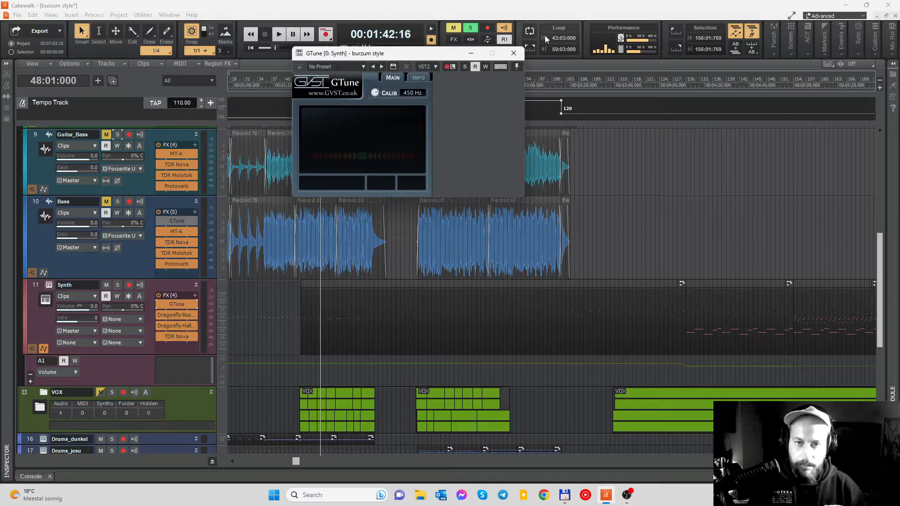
left_click_drag(454, 56, 378, 45)
- Bypass the Synth's two Dragonfly reverbs and TDR Nova, and place the playhead at 43:04:000
scroll(424, 345, "up", 5)
scroll(365, 307, "left", 9)
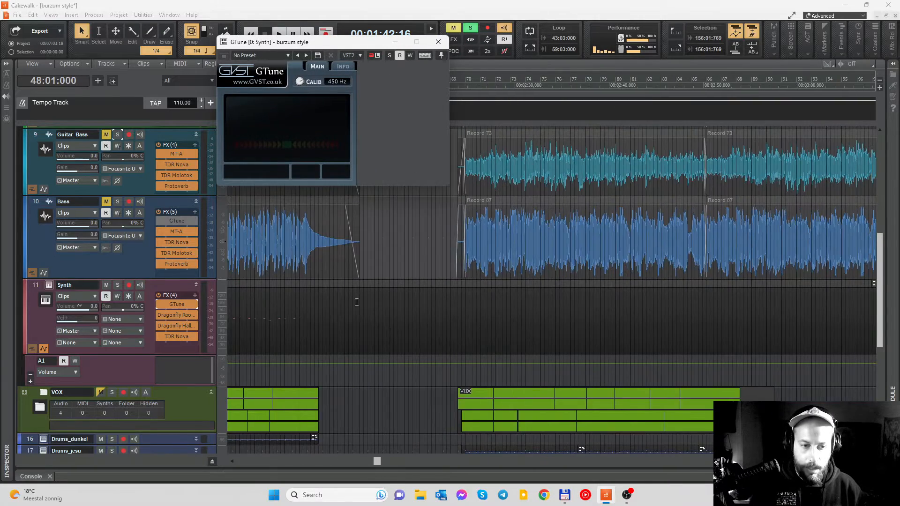
scroll(485, 368, "left", 6)
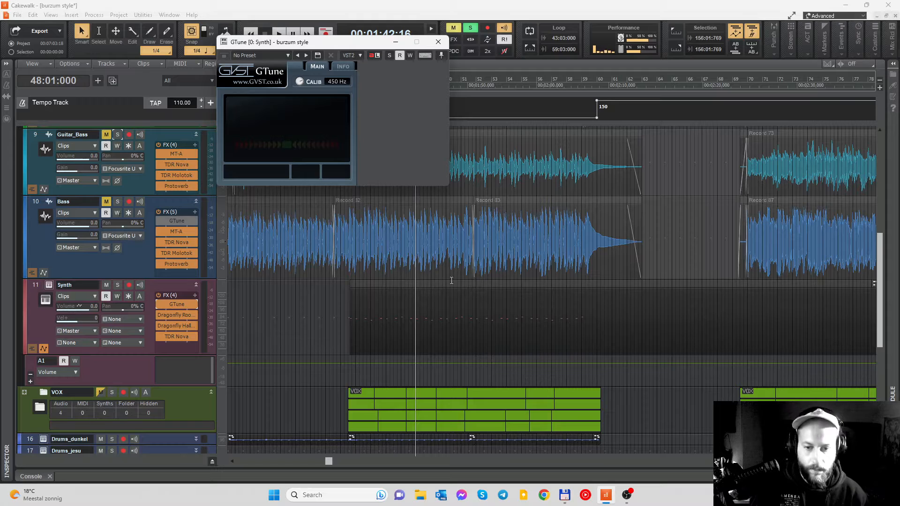
left_click_drag(355, 45, 271, 33)
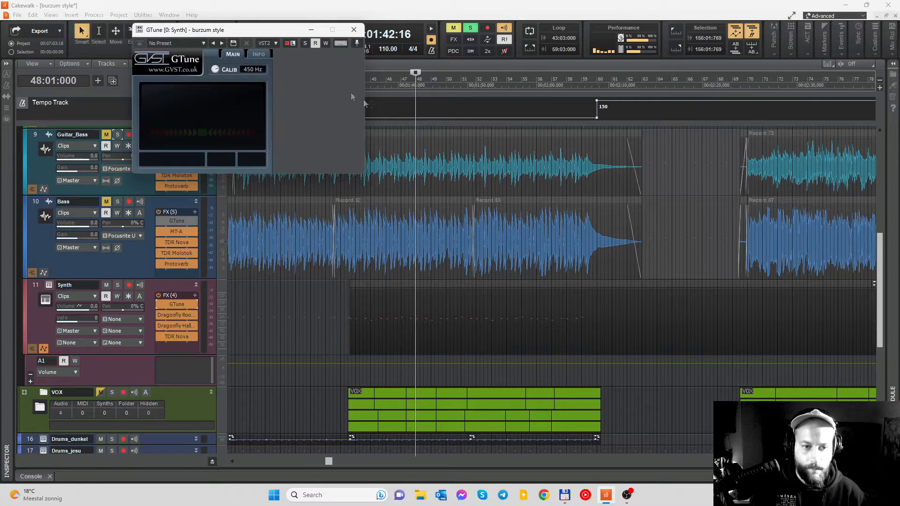
scroll(406, 213, "up", 5)
scroll(406, 205, "left", 6)
left_click(405, 92)
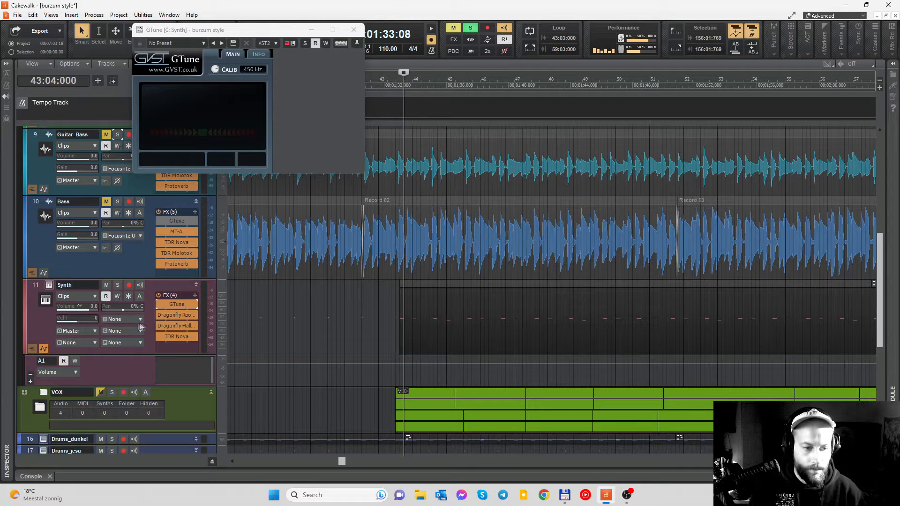
- Open the Synth track's K1v instrument and compare the coarse and fine tuning of sources 1 to 4 in the Al'sRhodes patch
left_click(50, 285)
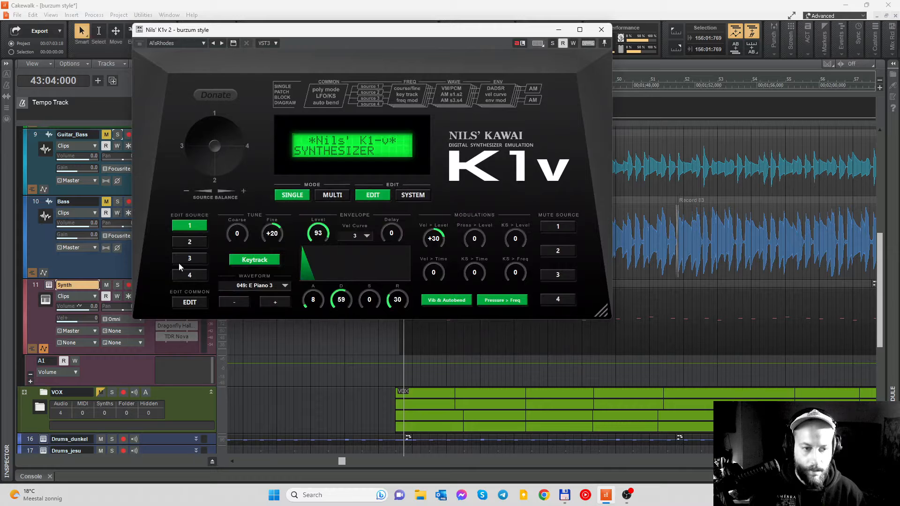
left_click(187, 259)
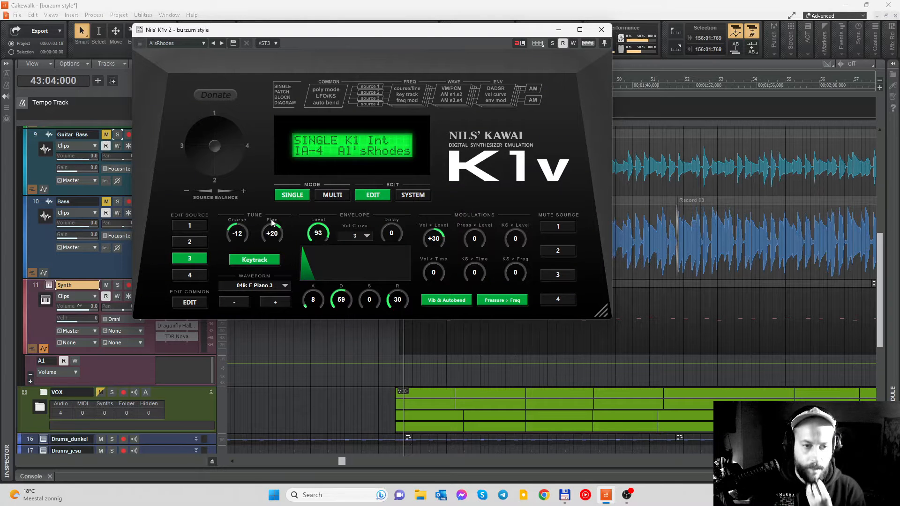
left_click(193, 273)
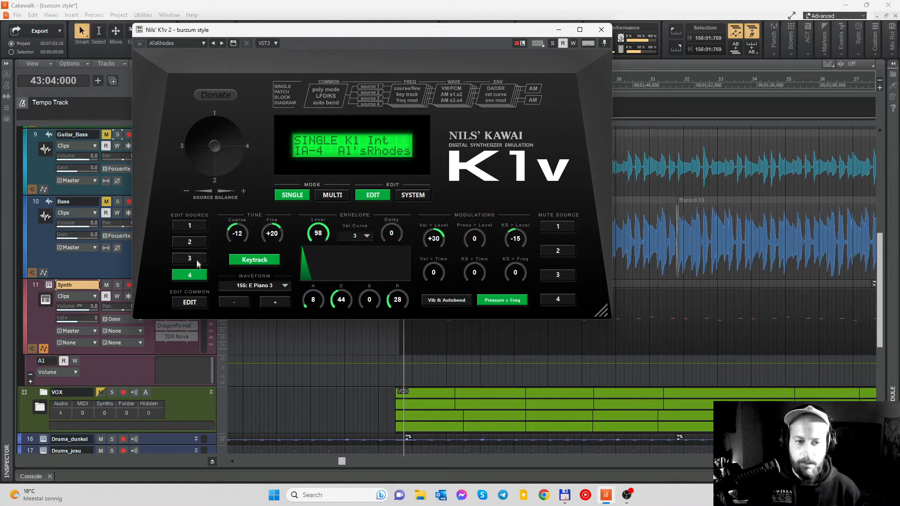
left_click(201, 244)
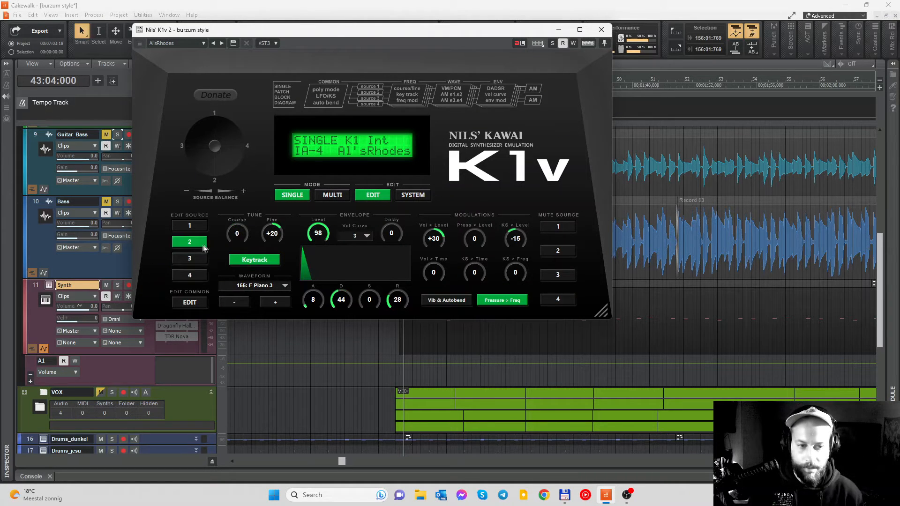
left_click(201, 225)
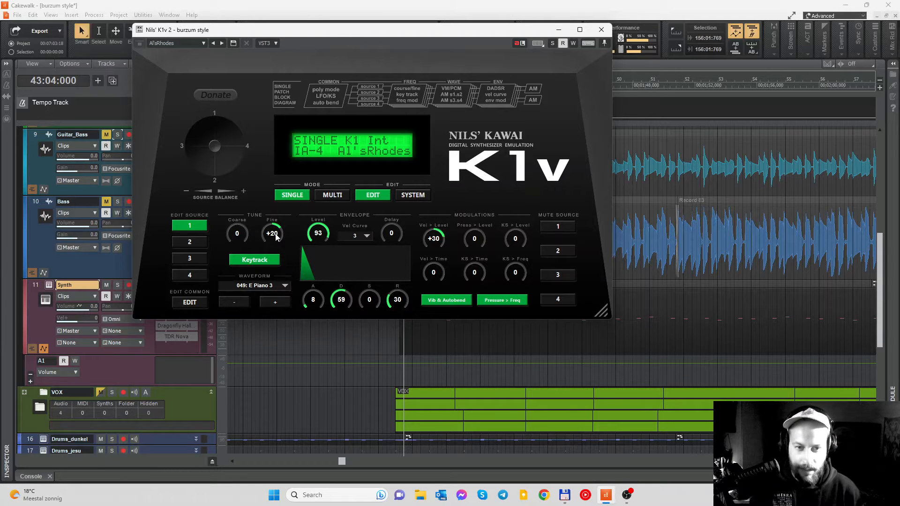
left_click(200, 240)
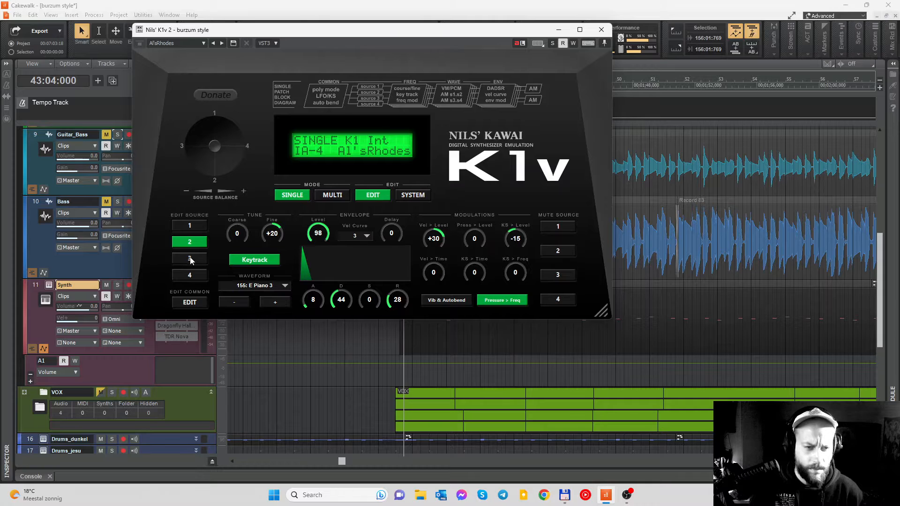
left_click(190, 260)
left_click(194, 269)
left_click(193, 259)
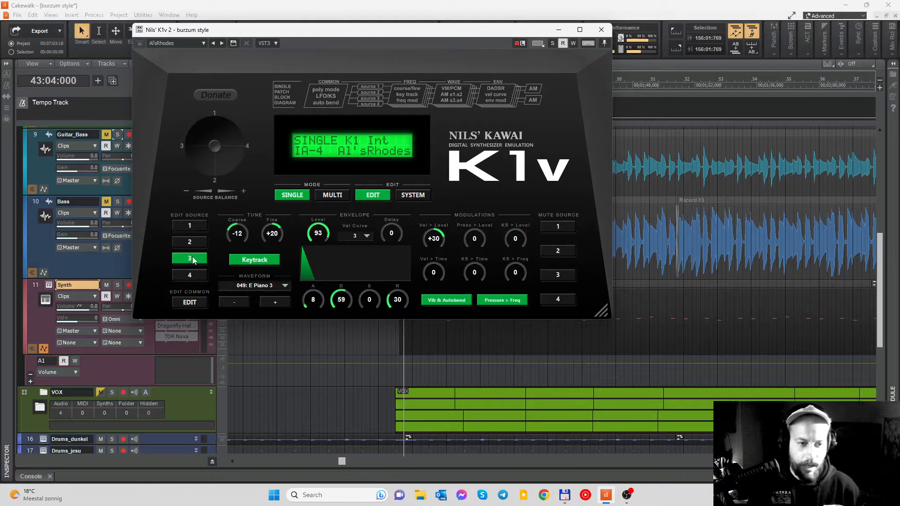
left_click(196, 242)
left_click(196, 225)
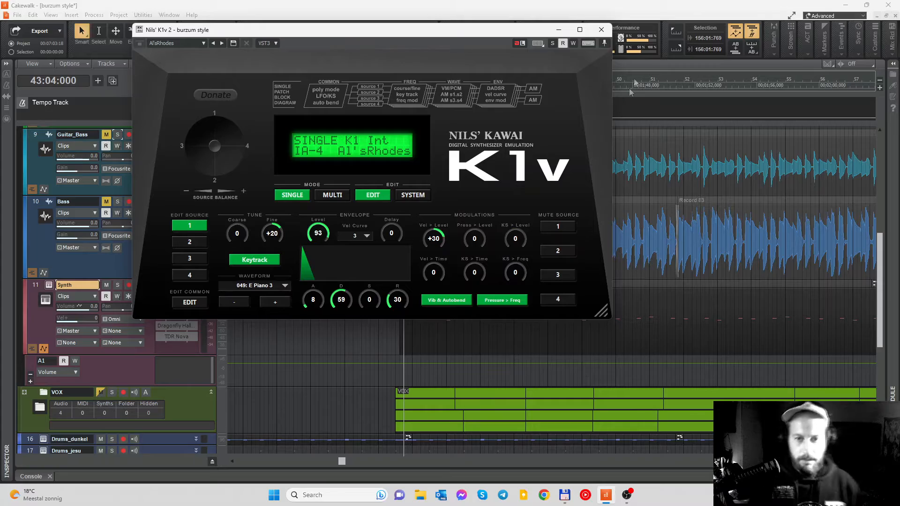
- Close the K1v instrument and audition the soloed dry Synth from 43:04:000
left_click_drag(487, 33, 427, 28)
scroll(573, 173, "down", 2)
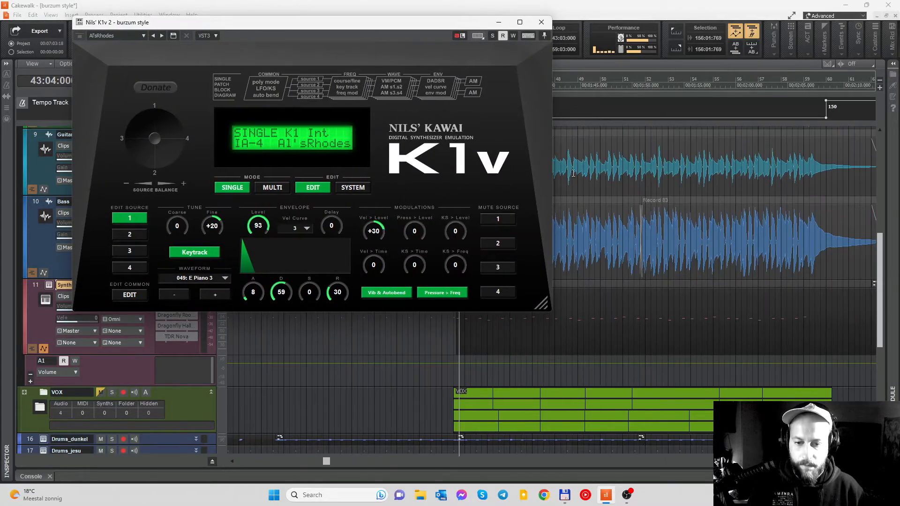
left_click_drag(328, 25, 493, 108)
left_click(707, 104)
scroll(600, 219, "down", 2)
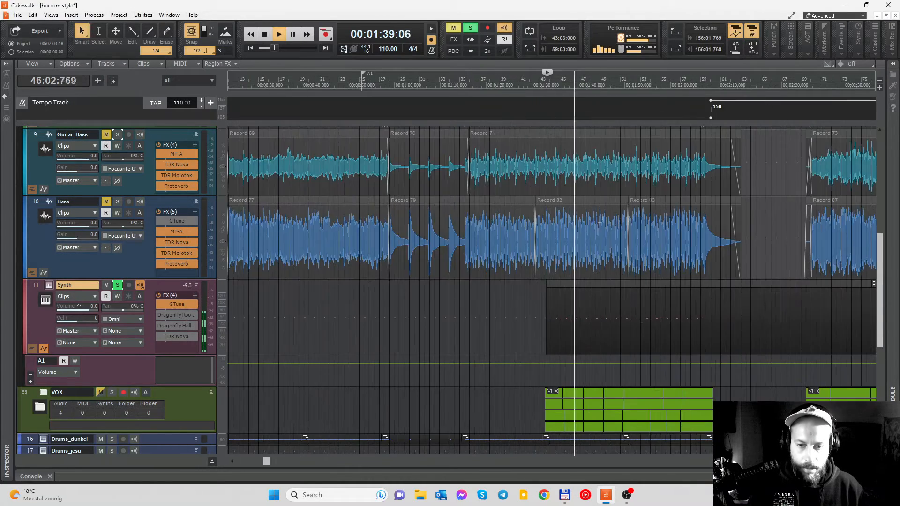
- Unmute and solo the Bass track to hear it together with the Synth, then unsolo and mute it again
left_click(107, 202)
left_click(118, 201)
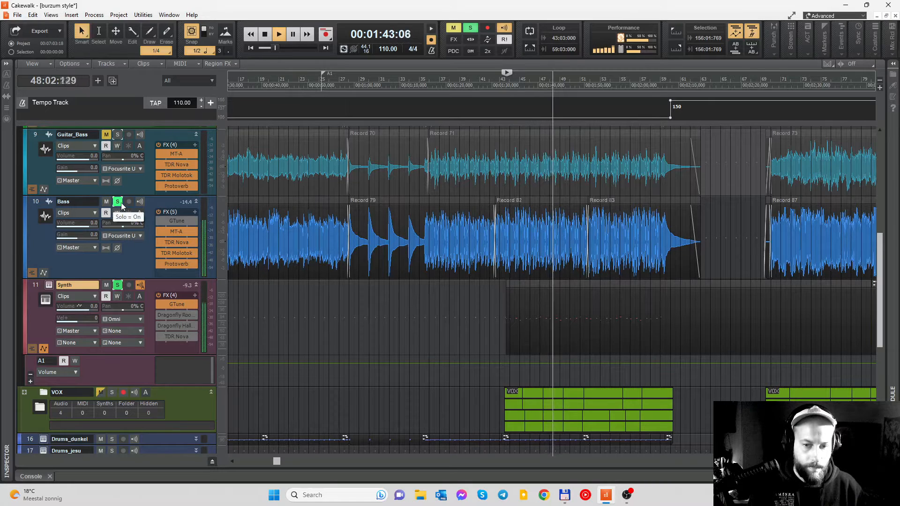
scroll(377, 246, "up", 2)
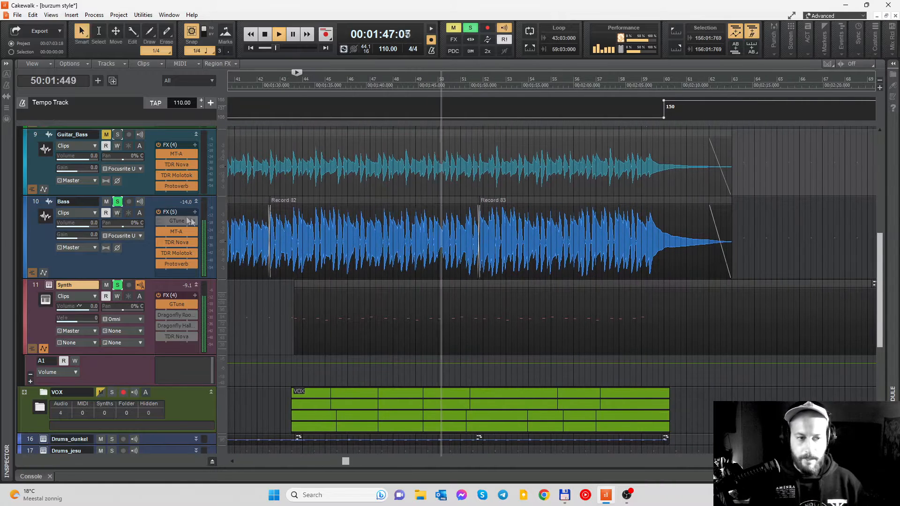
left_click(118, 202)
left_click(107, 202)
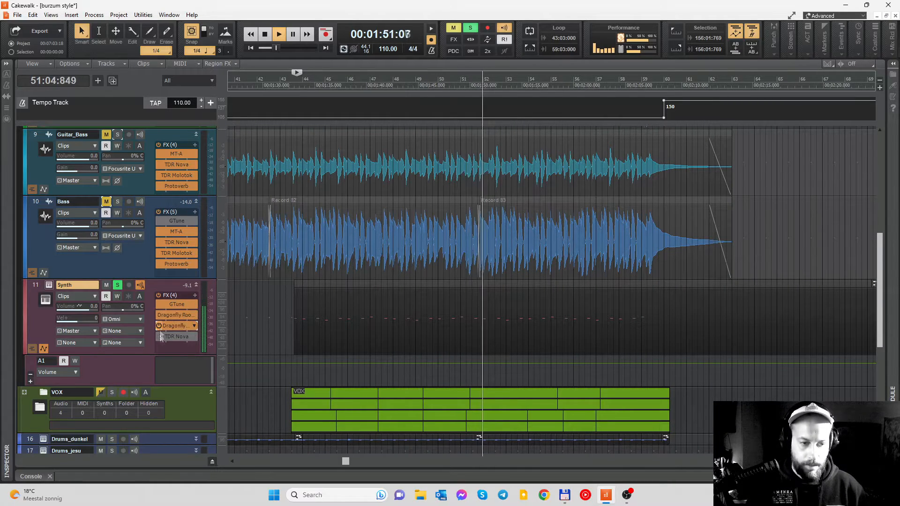
- Audition the Synth through Dragonfly Room's Small Clear Room and Dragonfly Hall's Great Hall, close both reverbs and stop playback
double_click(178, 316)
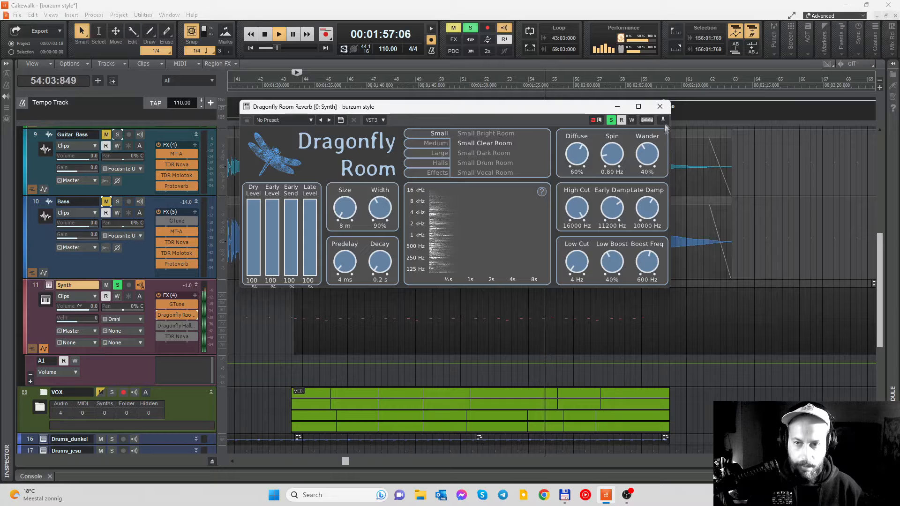
left_click(660, 106)
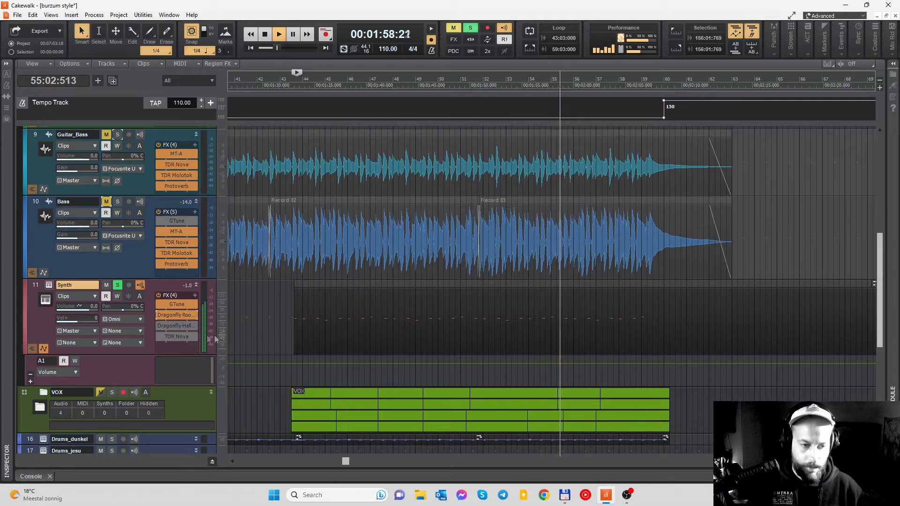
double_click(160, 327)
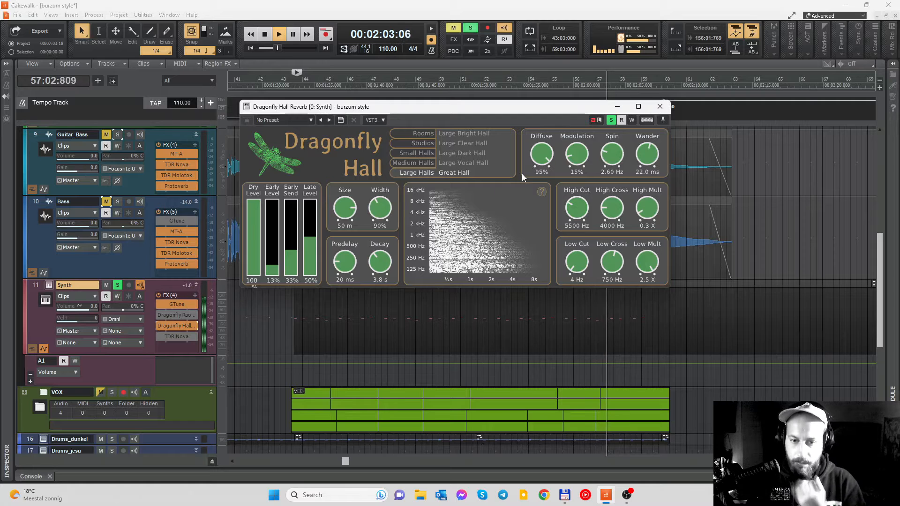
left_click(662, 110)
key("space")
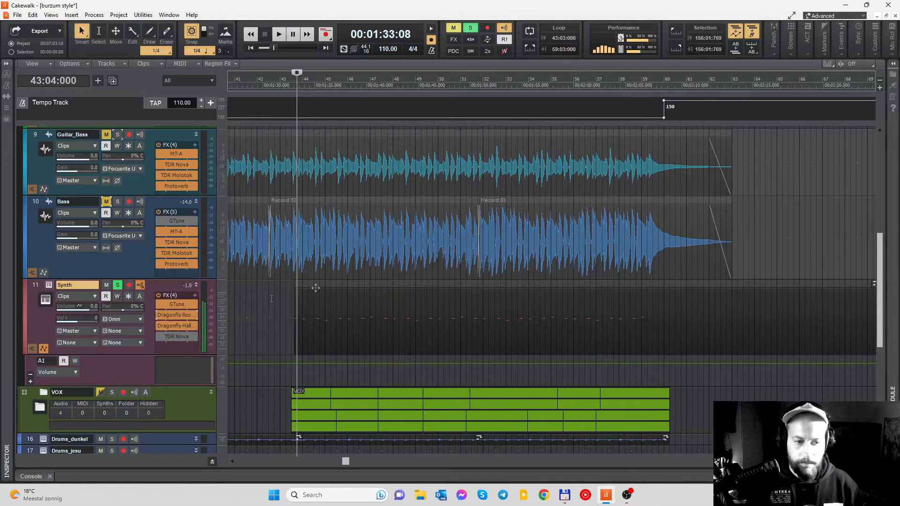
- Expand the Standard 440Hz folder and bring its Synth track into view
scroll(453, 246, "up", 8)
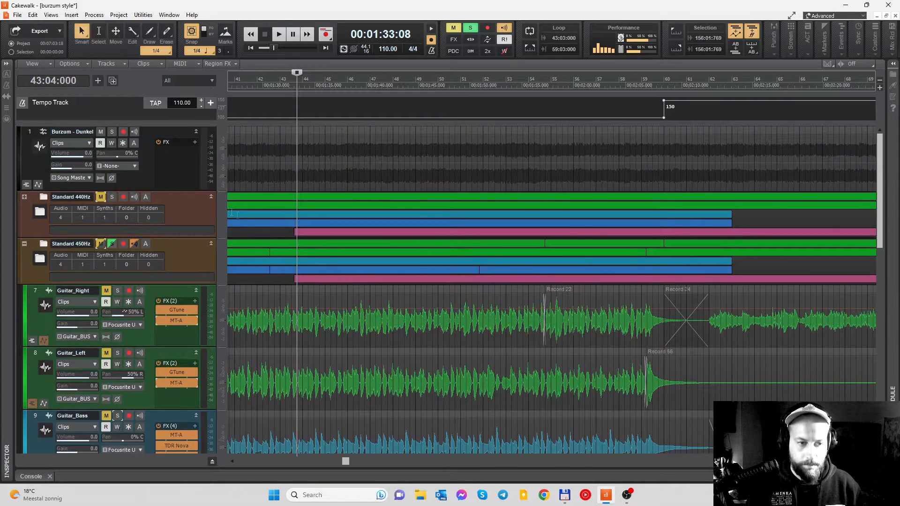
left_click(24, 197)
scroll(208, 235, "down", 2)
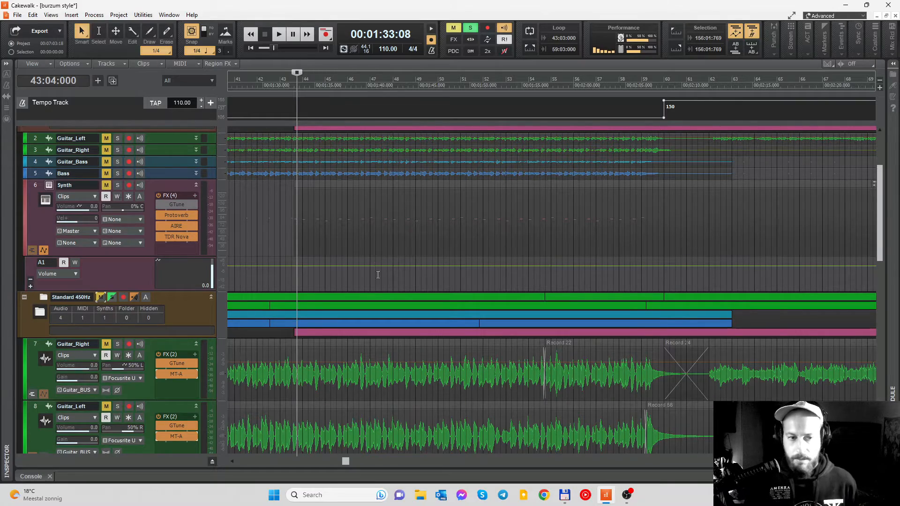
- Enable TDR Nova on the Standard 450Hz folder's Synth track, inspect its EQ curve, and close the plugin window
scroll(378, 274, "down", 8)
scroll(341, 209, "up", 6)
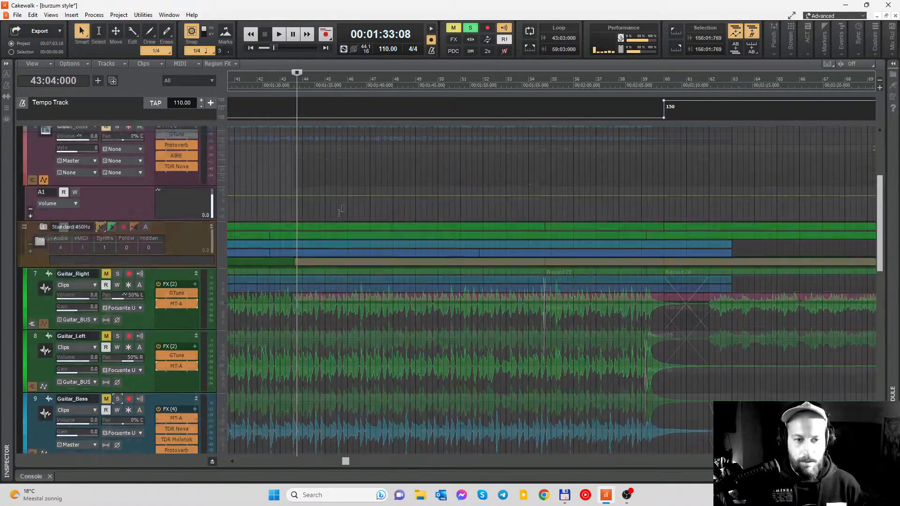
scroll(341, 209, "up", 1)
scroll(381, 303, "down", 10)
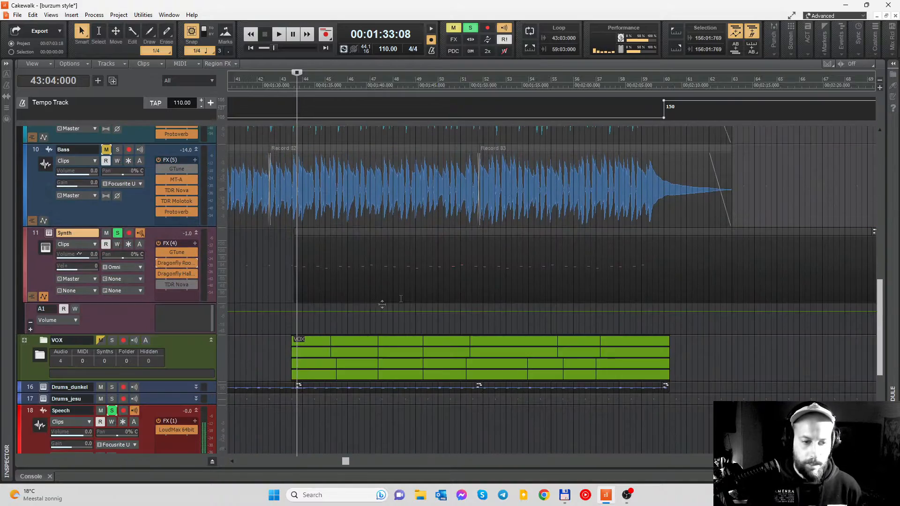
double_click(158, 284)
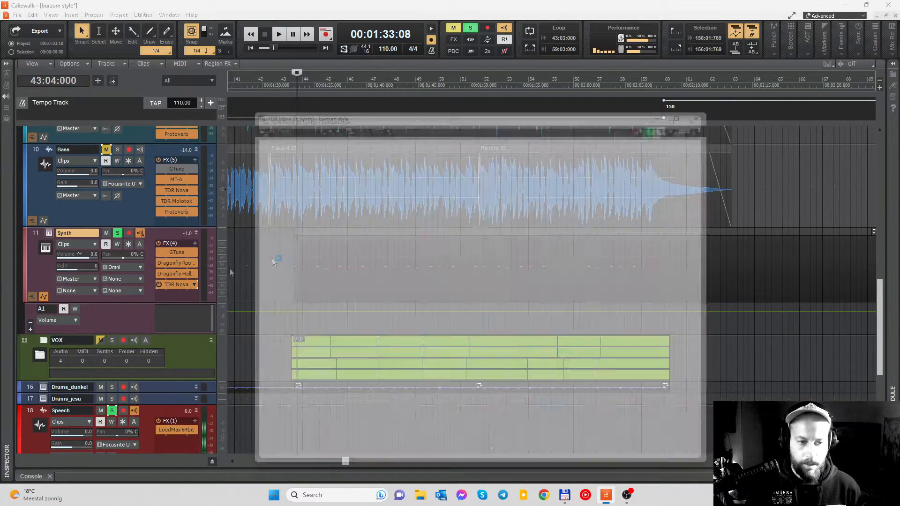
left_click_drag(577, 108, 555, 45)
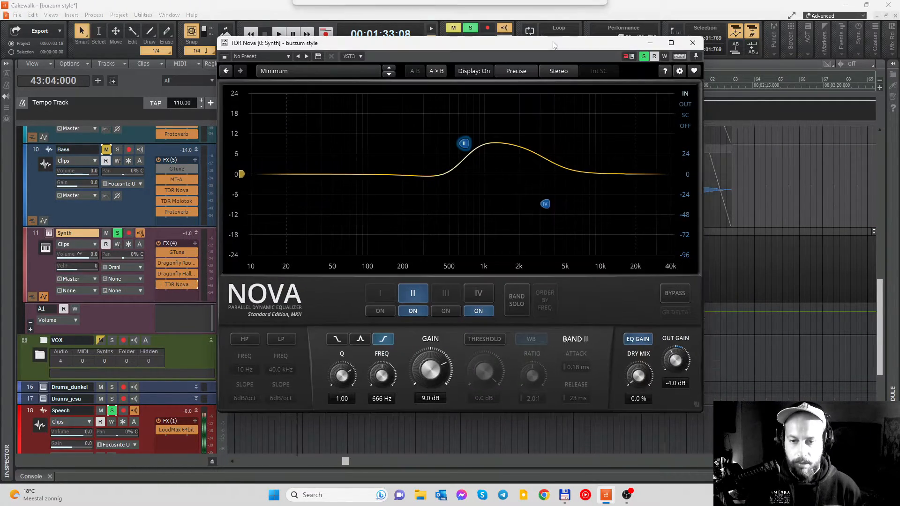
left_click(694, 45)
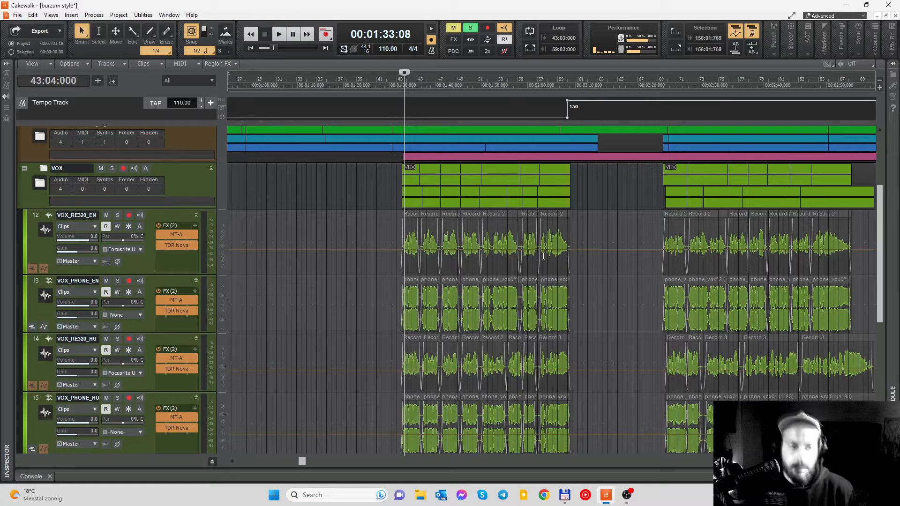
- Examine the RE320 and PHONE vocal tracks and their clips in the VOX folder from bar 43 onward
scroll(472, 282, "up", 2, "ctrl")
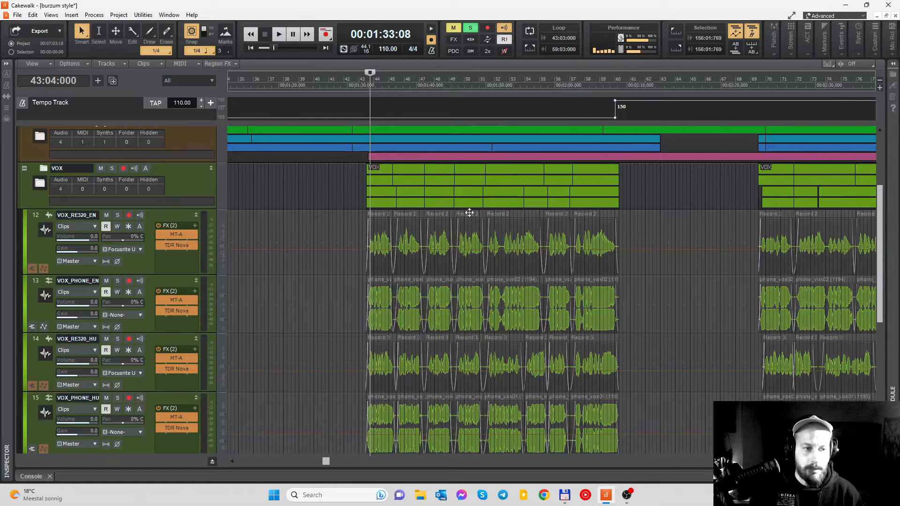
scroll(334, 249, "down", 1)
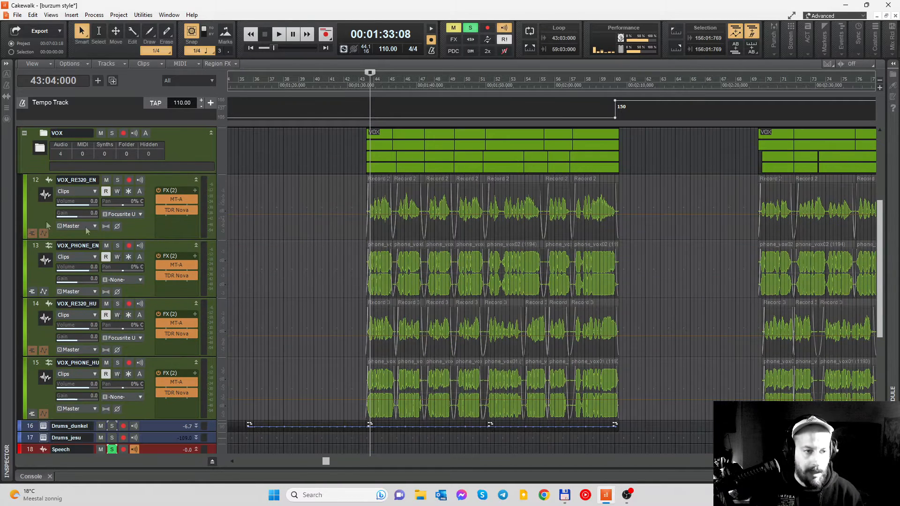
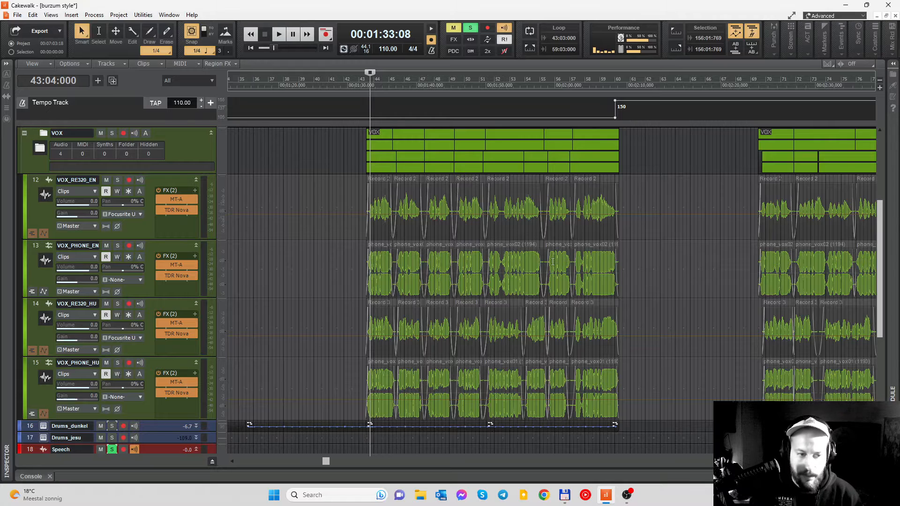
- Select the VOX_RE320_EN and then the VOX_PHONE_EN track to point out the two English vocal recordings
left_click(147, 230)
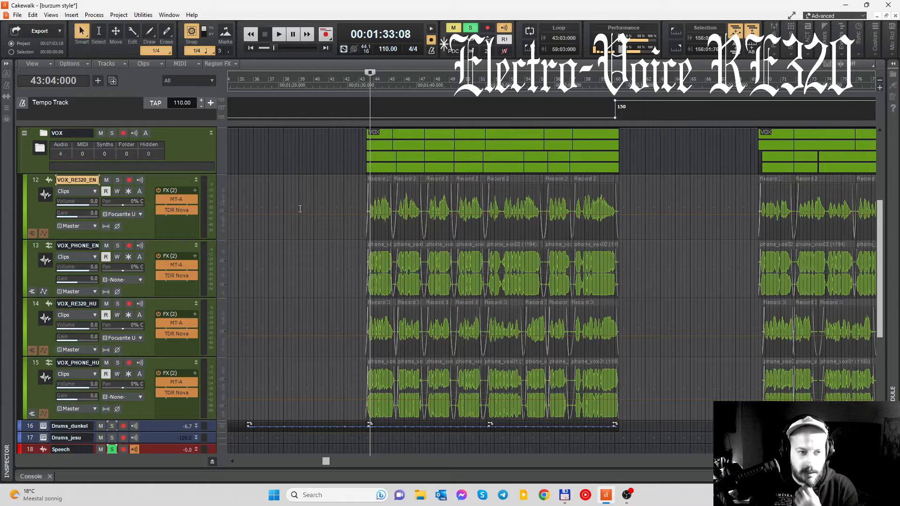
left_click(91, 248)
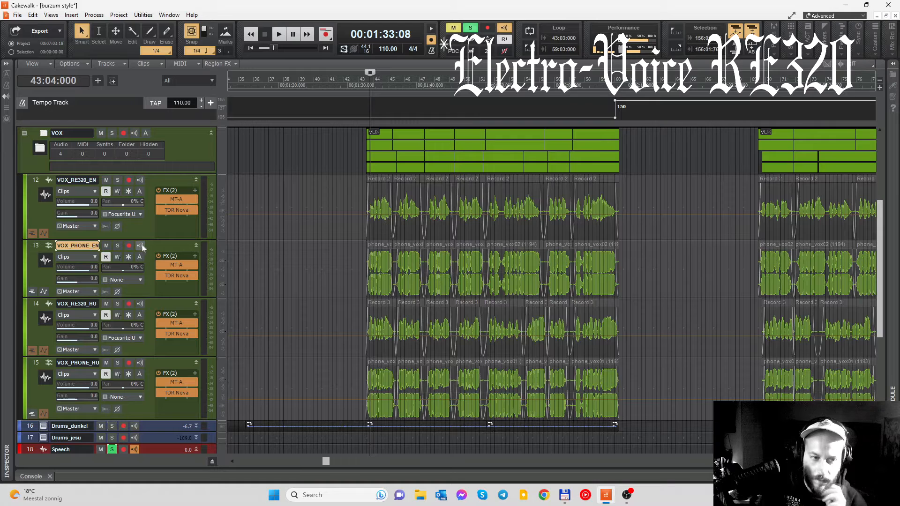
scroll(311, 201, "down", 2)
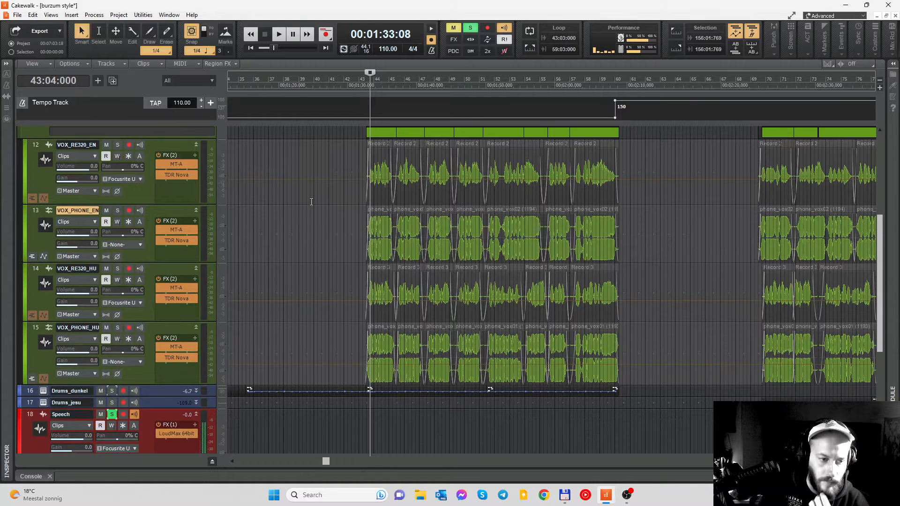
scroll(352, 210, "up", 2)
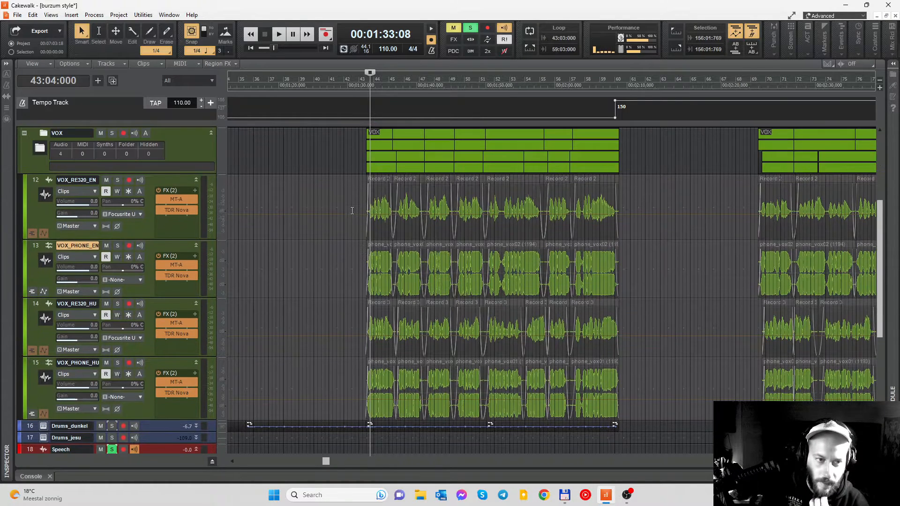
- Inspect the MT-A pedal on VOX_RE320_EN and VOX_PHONE_EN and the TDR Nova curve on VOX_RE320_EN, closing each plugin window
double_click(181, 198)
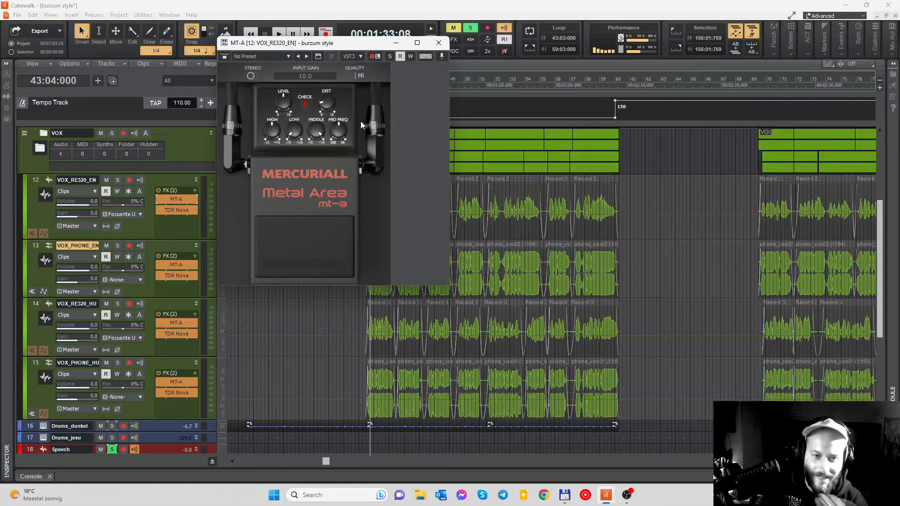
left_click_drag(351, 47, 394, 85)
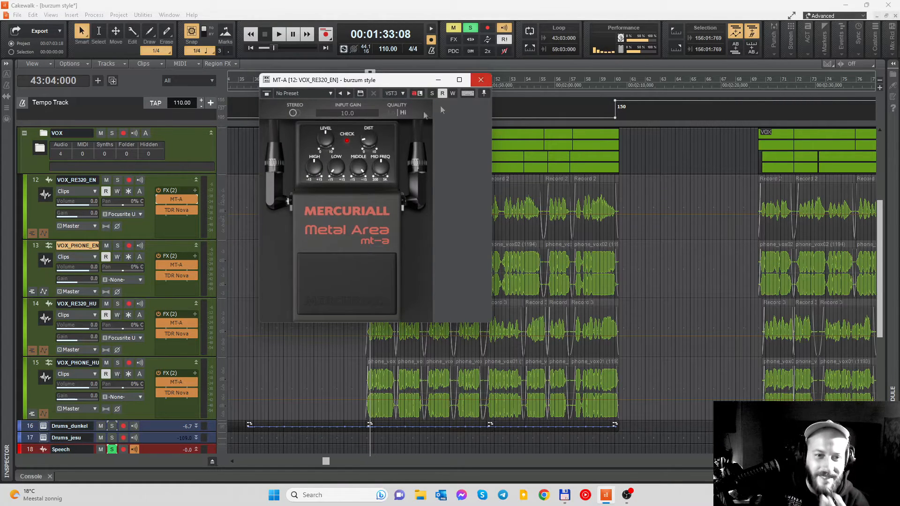
left_click(481, 80)
double_click(178, 266)
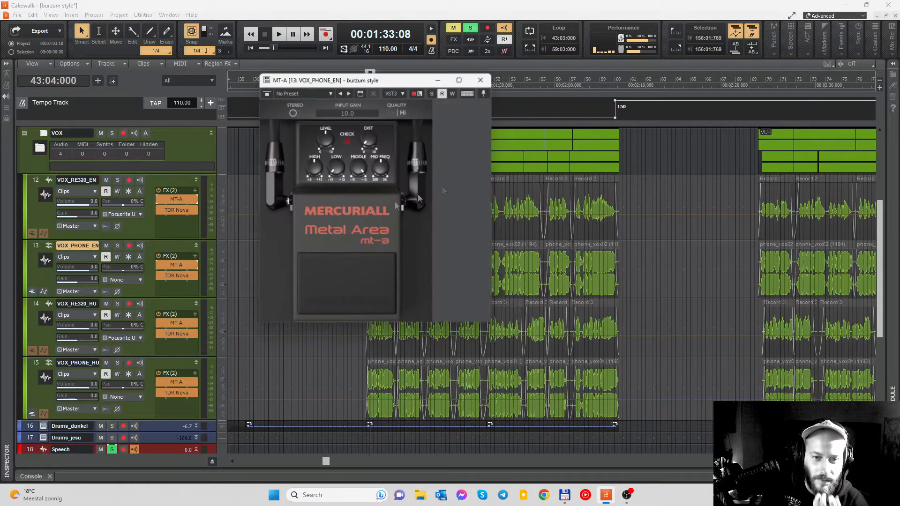
left_click(481, 80)
double_click(176, 210)
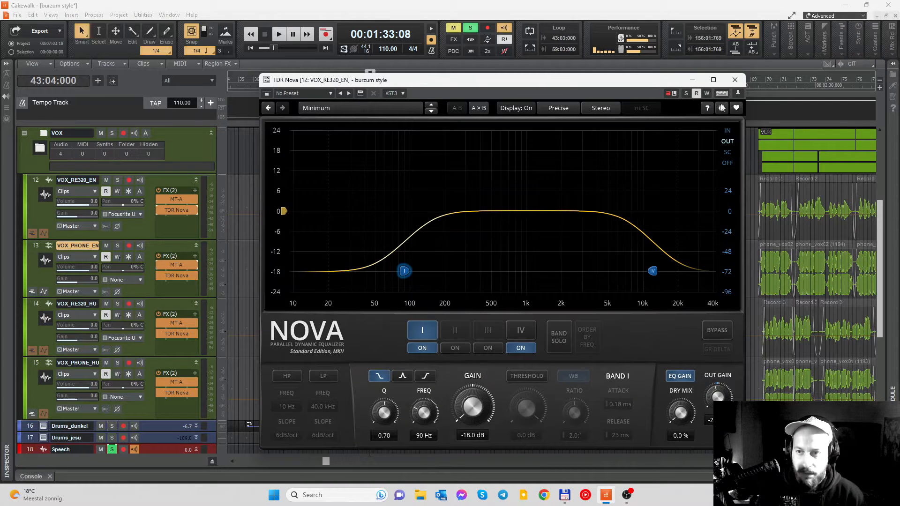
left_click(735, 80)
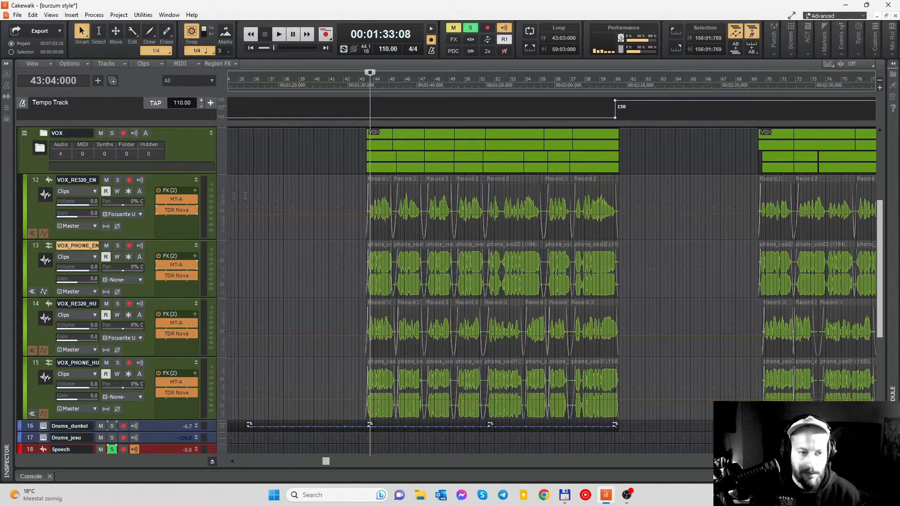
- Solo VOX_RE320_EN and play it from 43:04, bypassing TDR Nova and MT-A during playback to hear the dry vocal
scroll(125, 190, "up", 1)
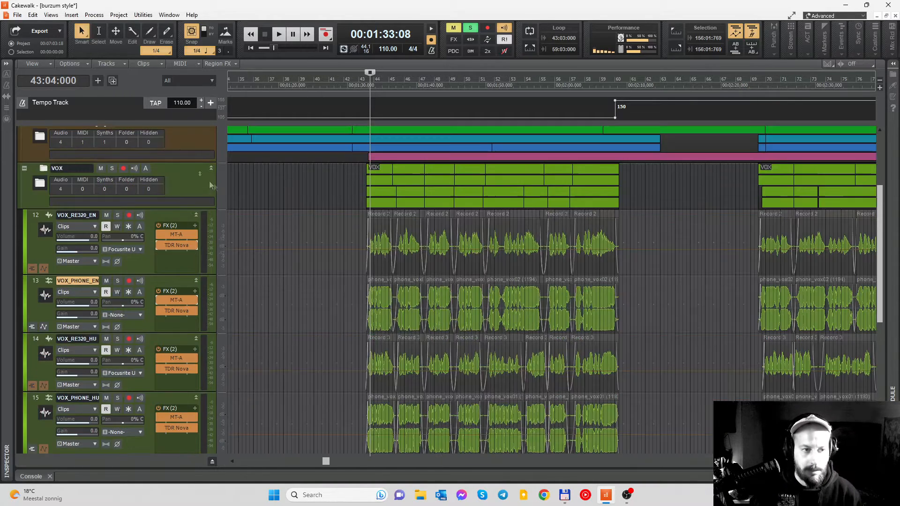
left_click(117, 216)
key("space")
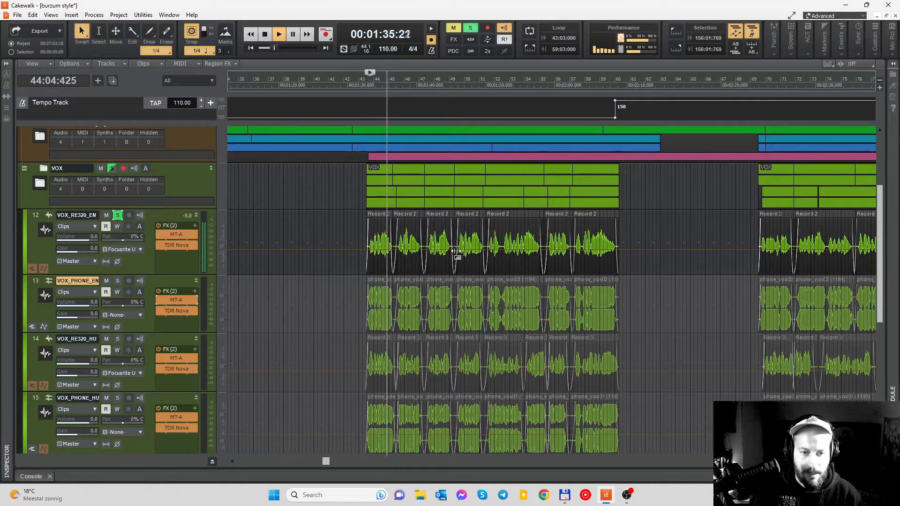
left_click(159, 245)
left_click(159, 234)
scroll(402, 264, "up", 2)
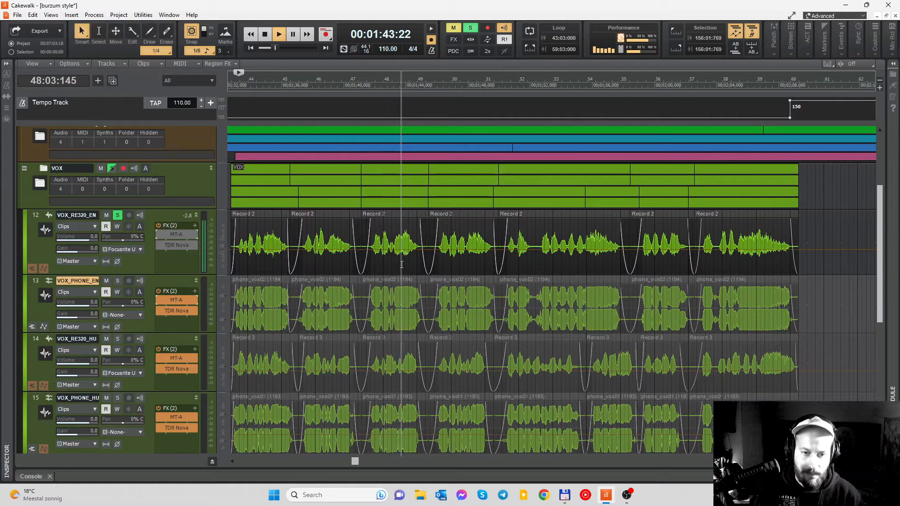
key("space")
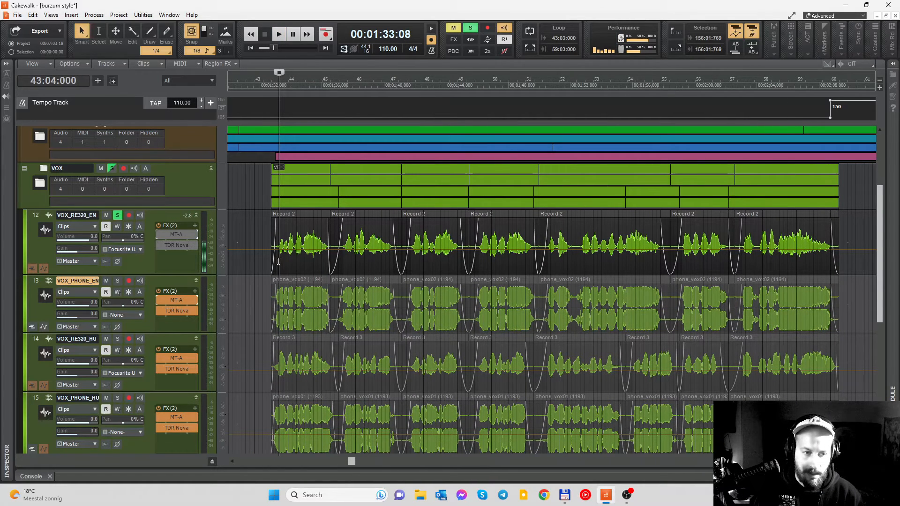
- Bypass TDR Nova and MT-A on VOX_PHONE_EN, solo it in place of VOX_RE320_EN, and audition the dry vocal from bar 43
left_click(159, 311)
left_click(158, 300)
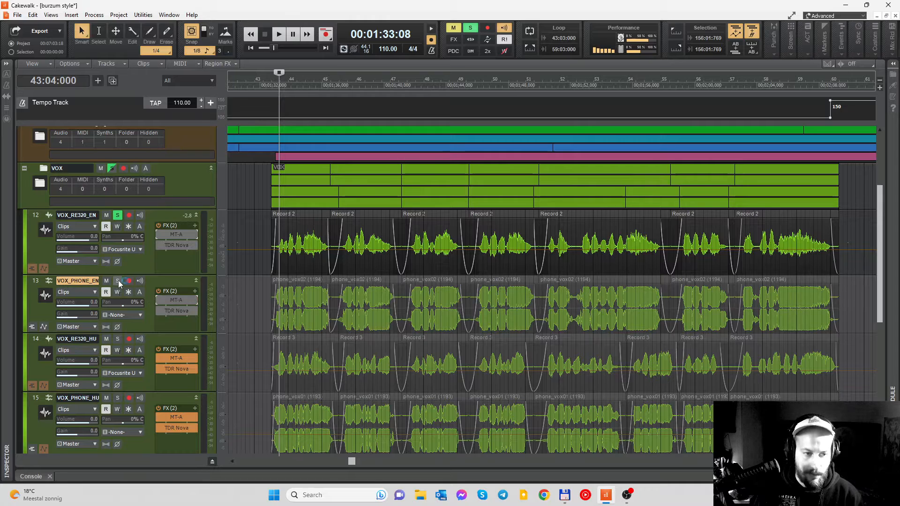
left_click(117, 281)
left_click(118, 215)
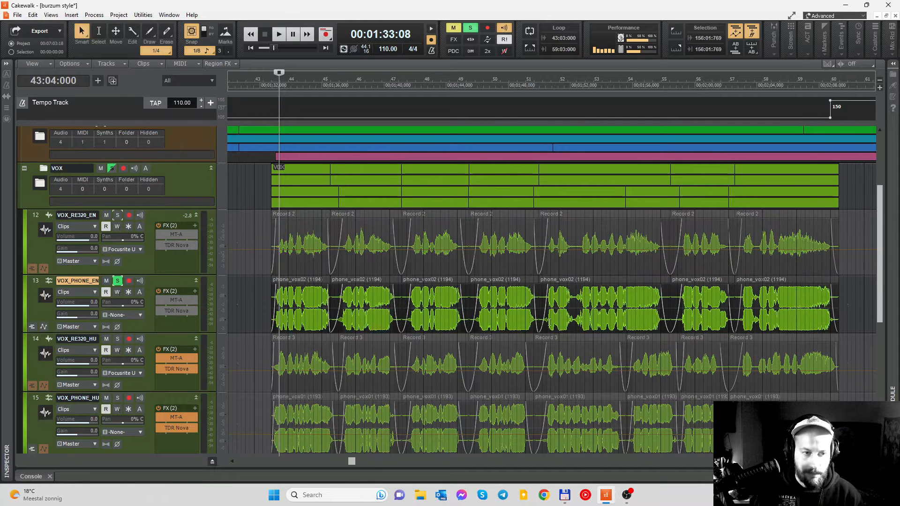
left_click(258, 84)
key("space")
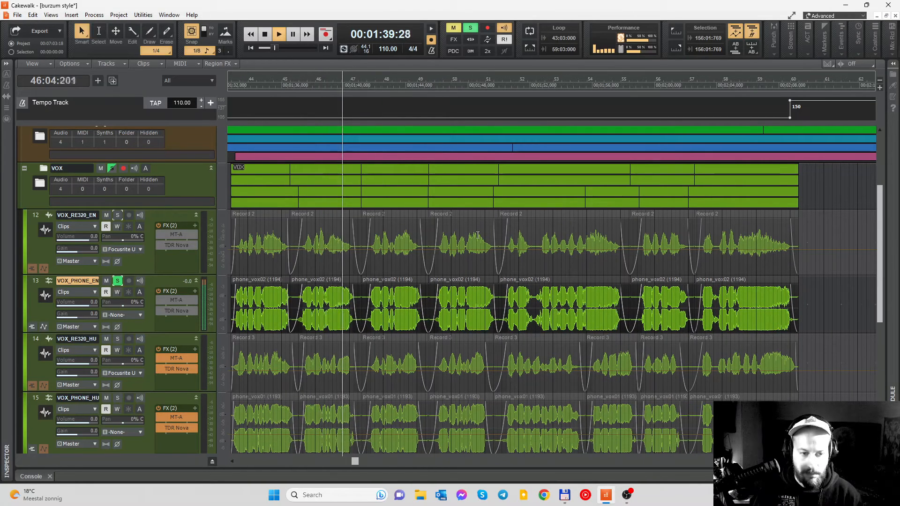
key("space")
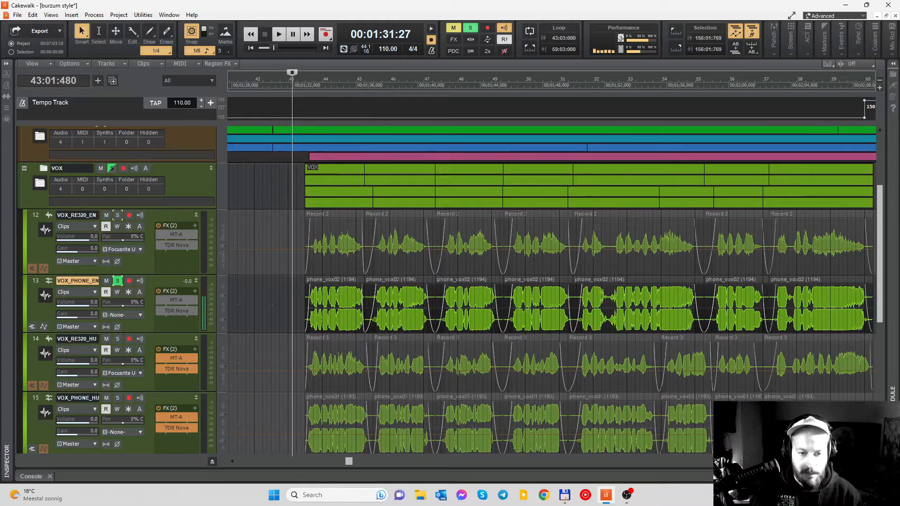
scroll(342, 291, "right", 2)
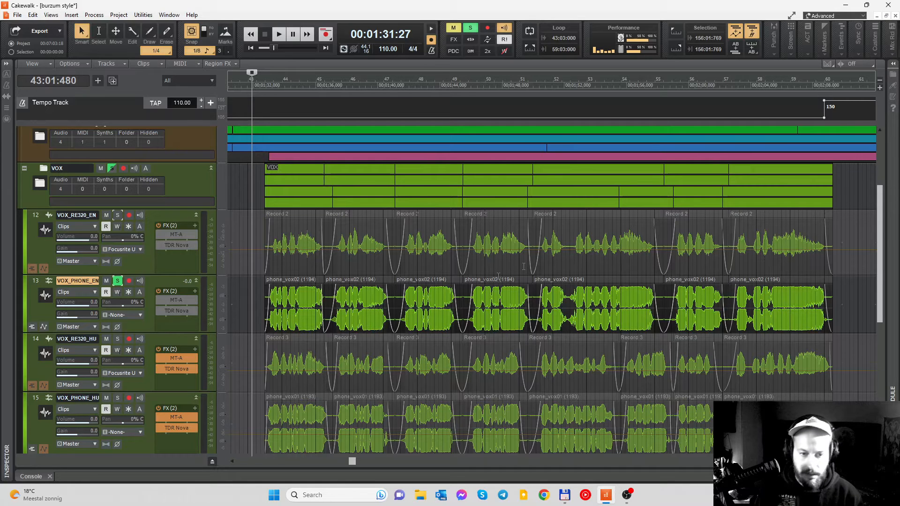
- Enable MT-A on VOX_PHONE_EN and audition the distorted vocal from 45:02
left_click(160, 301)
left_click(328, 91)
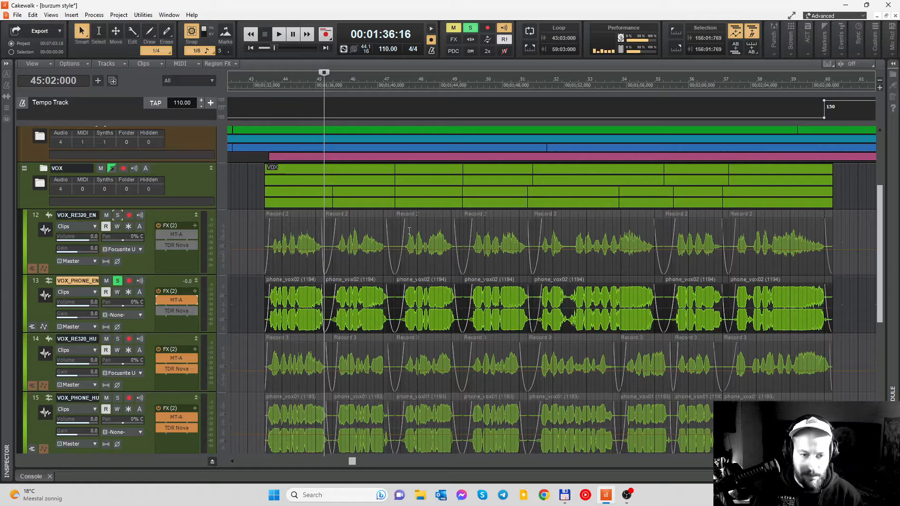
key("space")
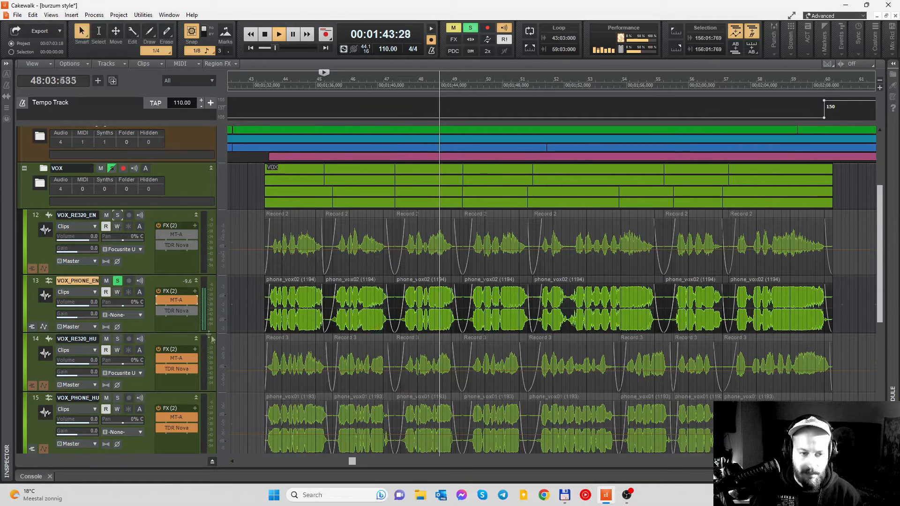
key("space")
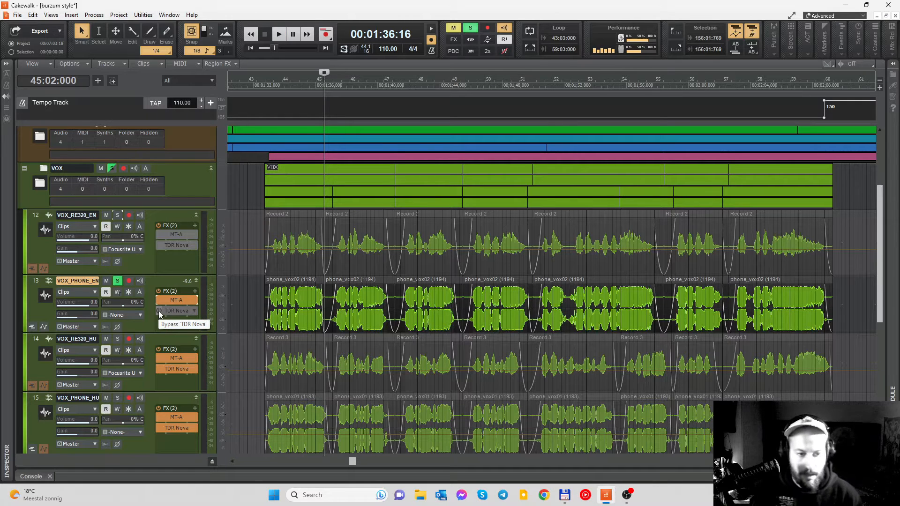
- Enable TDR Nova on VOX_PHONE_EN, view its EQ curve, and compare the vocal with the EQ bypassed and active during playback
left_click(158, 310)
double_click(176, 311)
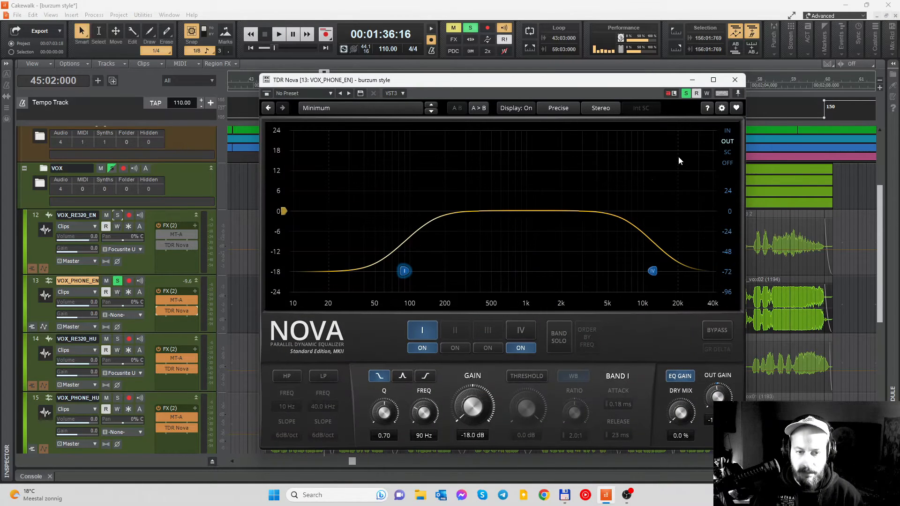
key("space")
left_click(734, 80)
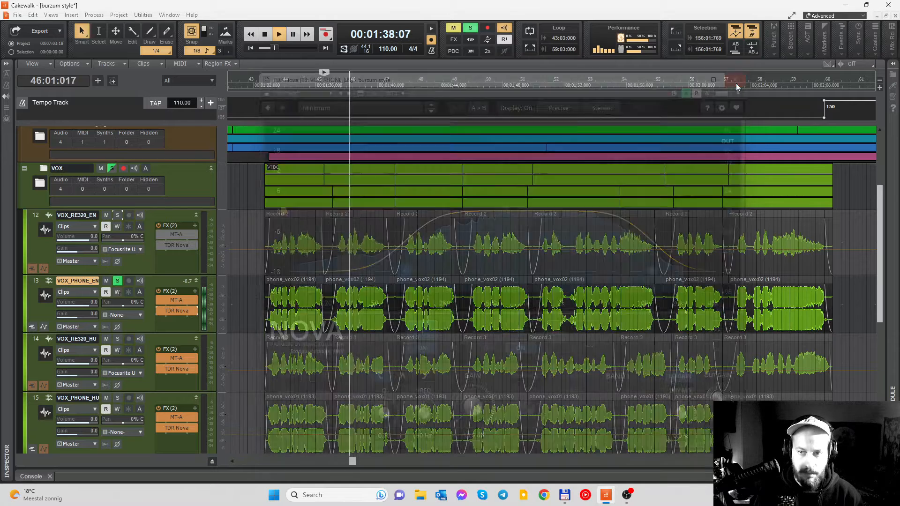
left_click(159, 310)
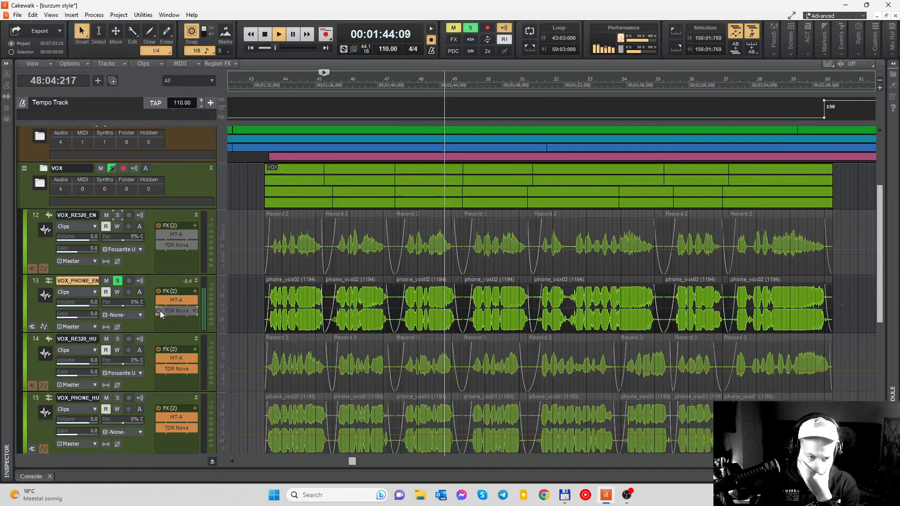
left_click(159, 311)
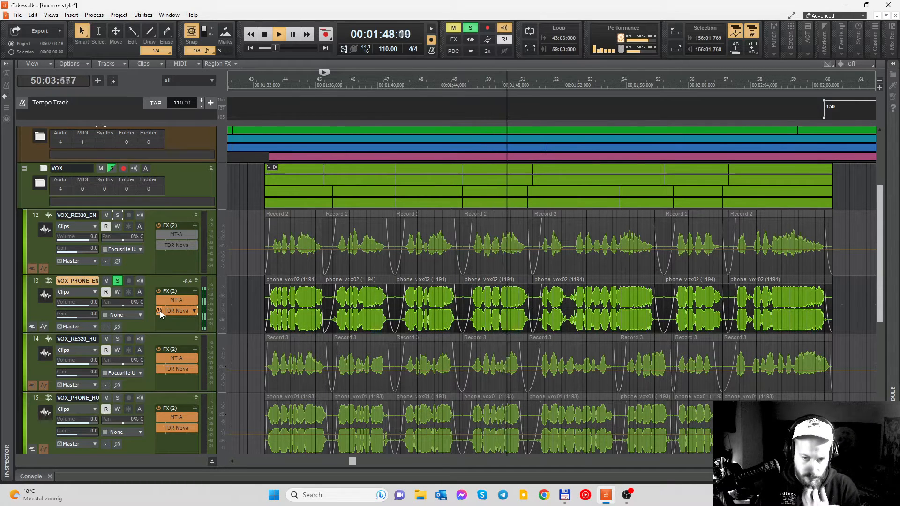
key("space")
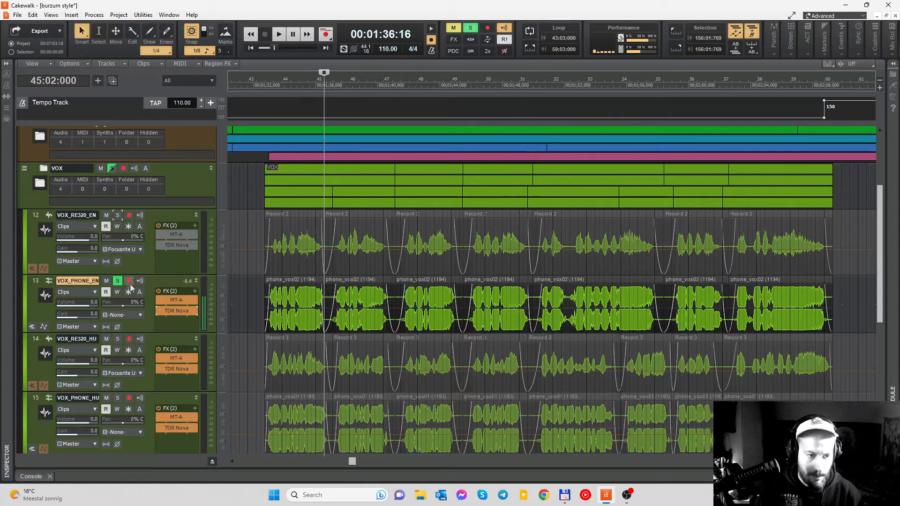
- Solo VOX_RE320_EN in place of VOX_PHONE_EN and audition it from 45:02 with MT-A and TDR Nova active
left_click(117, 216)
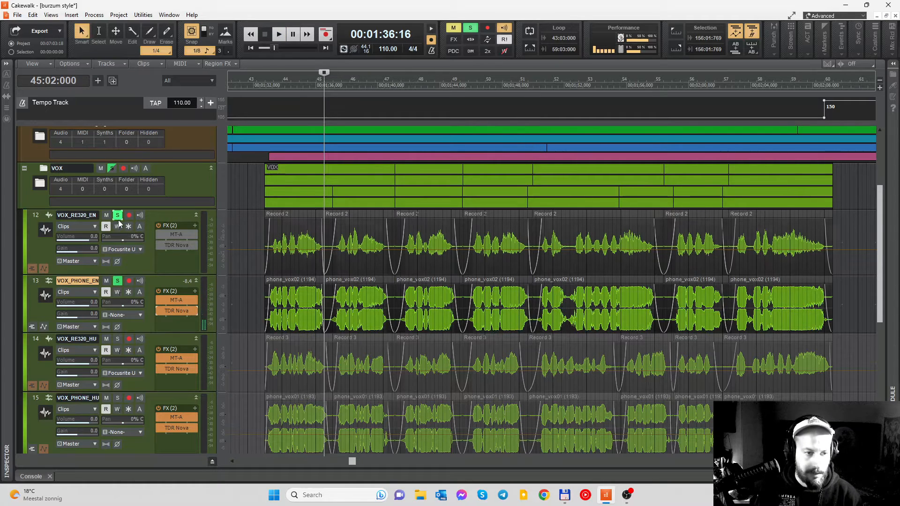
left_click(117, 281)
key("space")
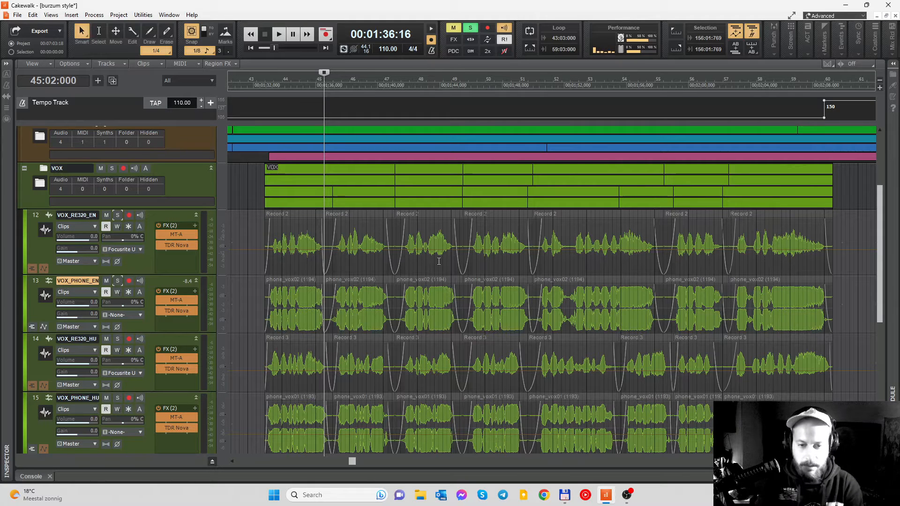
- Review all four vocal tracks in the VOX folder and place the playhead at 52:01 in the first vocal section
scroll(439, 261, "down", 5)
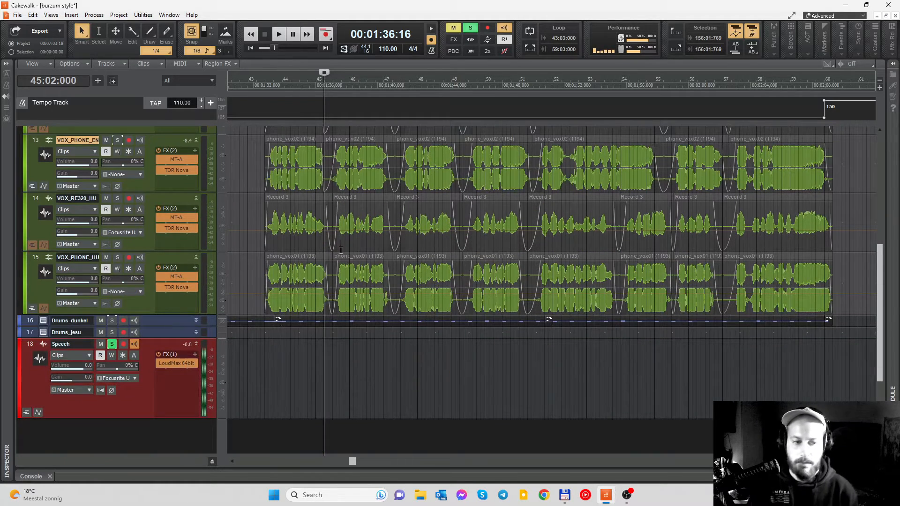
scroll(460, 311, "up", 6)
scroll(457, 313, "down", 3)
scroll(447, 328, "right", 6)
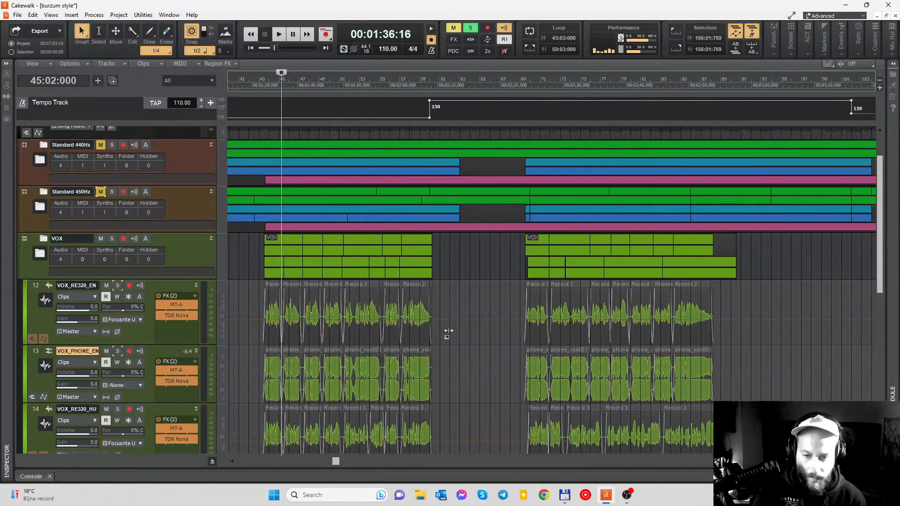
scroll(446, 328, "down", 5)
scroll(432, 253, "up", 2)
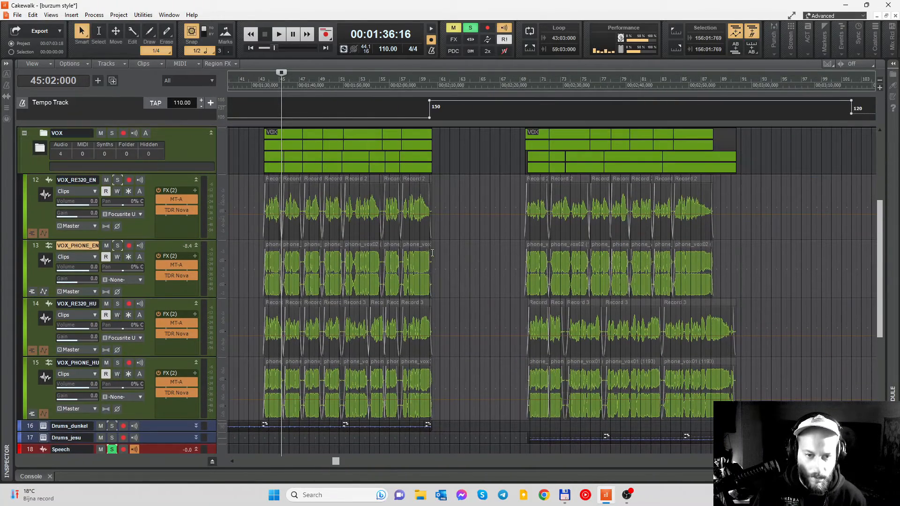
left_click(350, 89)
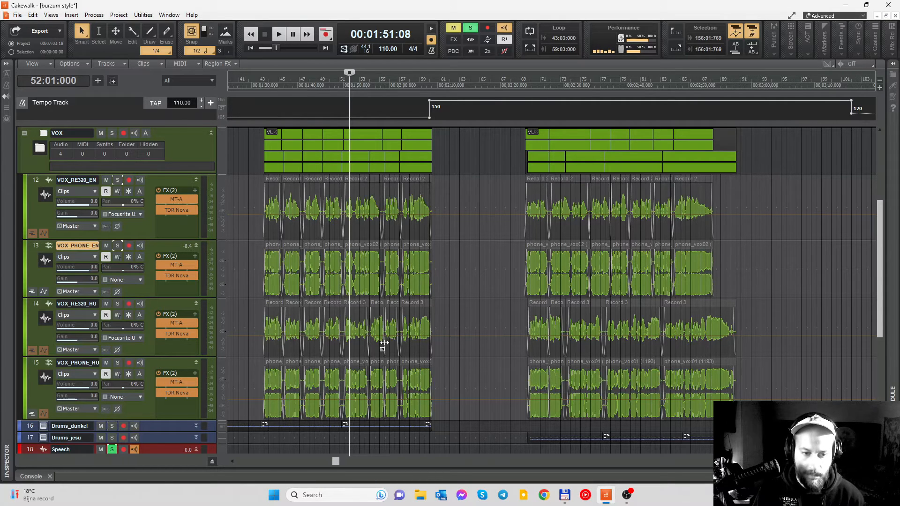
- Examine the second and third vocal sections across the English and HU tracks, placing the playhead at 74:03 and then 127:03
scroll(639, 324, "right", 2)
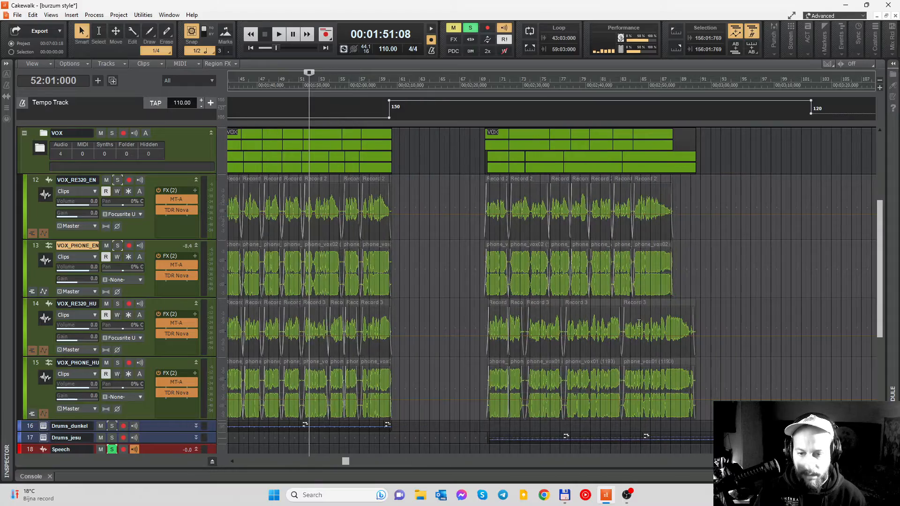
left_click(537, 89)
scroll(586, 288, "up", 2)
scroll(584, 289, "right", 3)
scroll(583, 287, "down", 2)
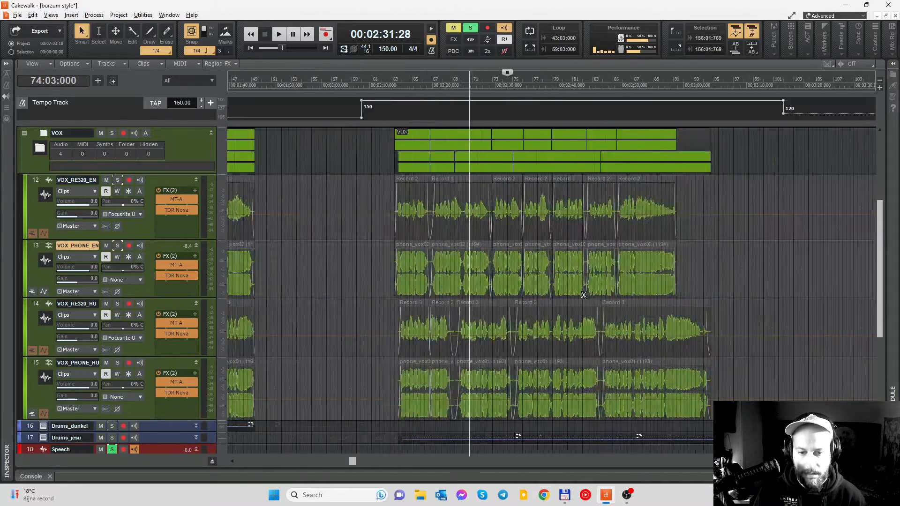
scroll(583, 287, "right", 3)
scroll(583, 287, "right", 3)
scroll(583, 287, "down", 2)
scroll(583, 287, "right", 10)
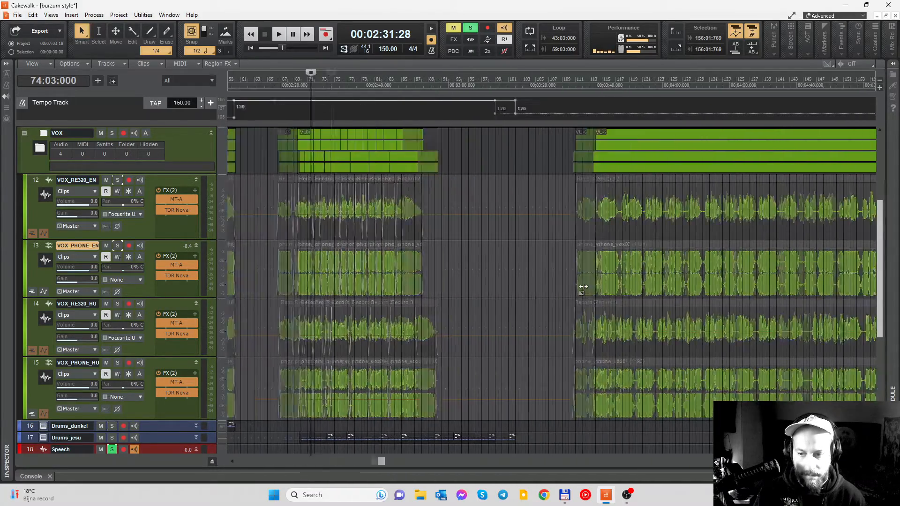
left_click(604, 85)
scroll(425, 300, "right", 12)
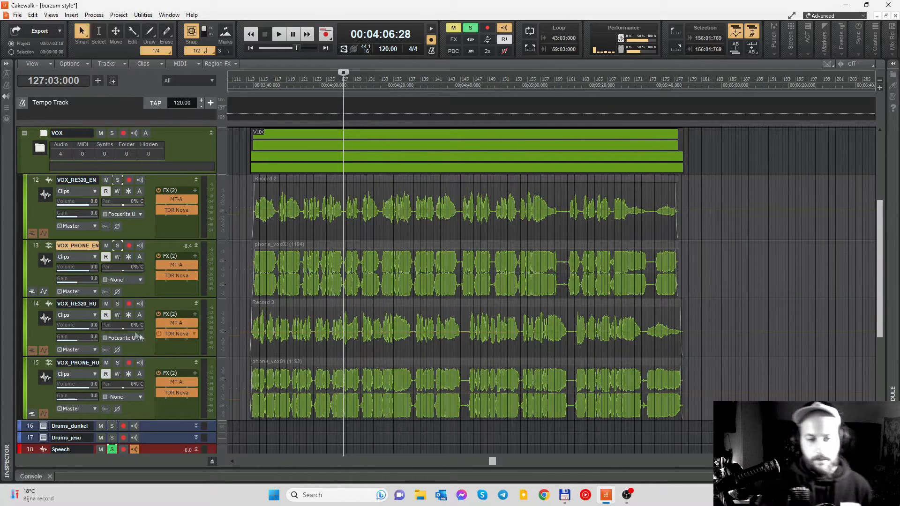
- Inspect the MT-A distortion settings on VOX_RE320_HU and close the plug-in window
double_click(167, 323)
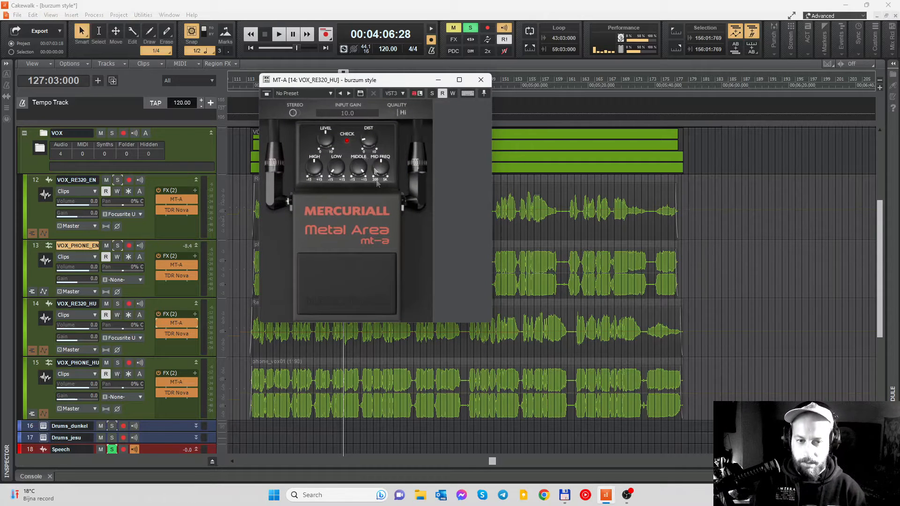
left_click_drag(379, 80, 418, 92)
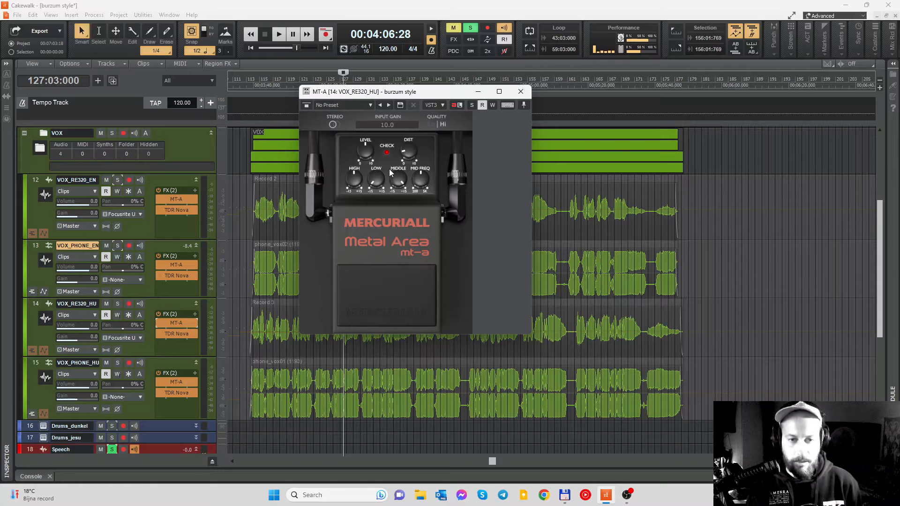
left_click(519, 92)
- Solo VOX_RE320_HU and audition it from 127:03, unmuting and soloing the Standard 450Hz folder during playback, and stop
left_click(118, 304)
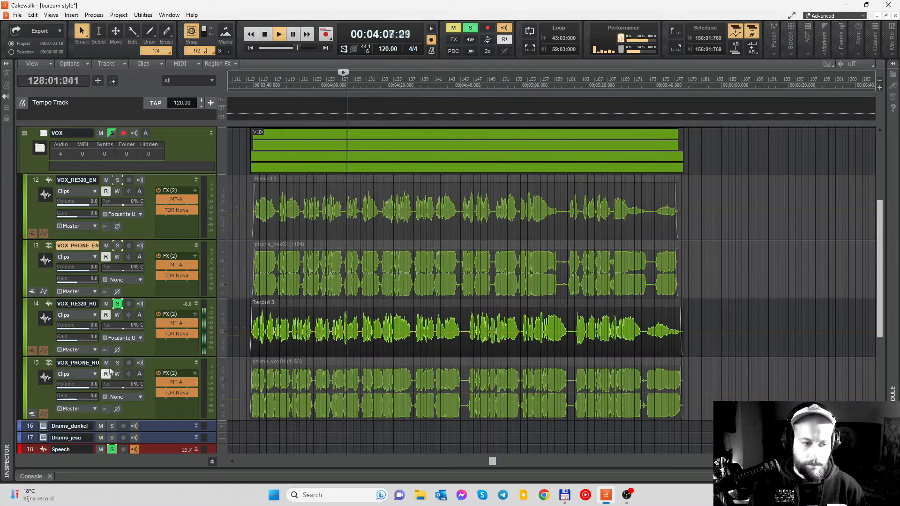
scroll(114, 236, "up", 3)
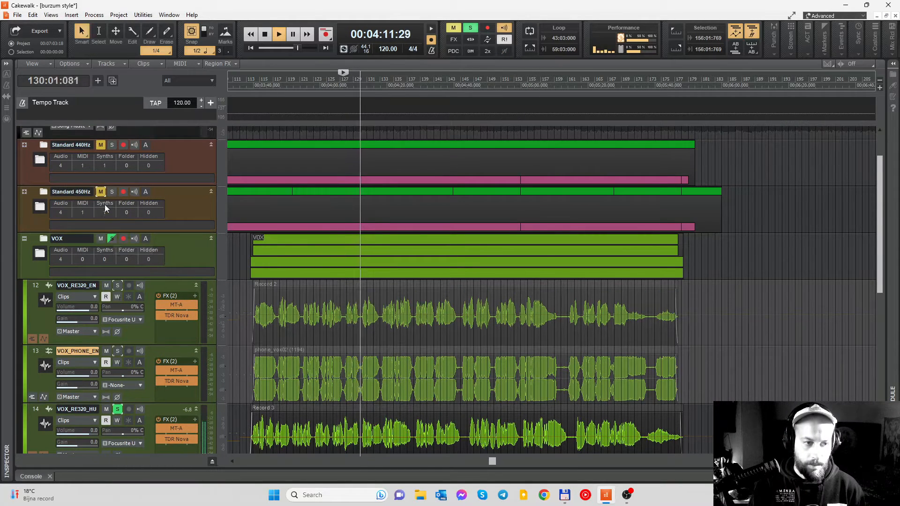
left_click(103, 192)
left_click(108, 192)
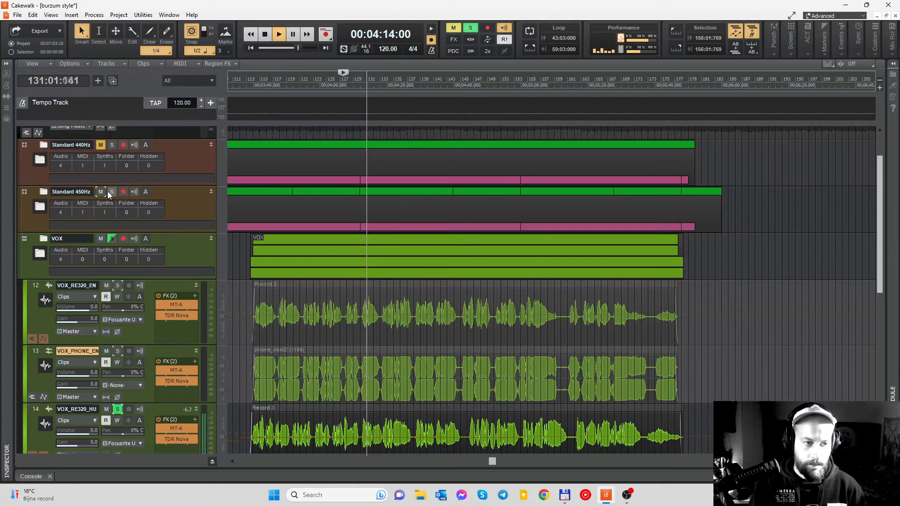
scroll(436, 317, "left", 3)
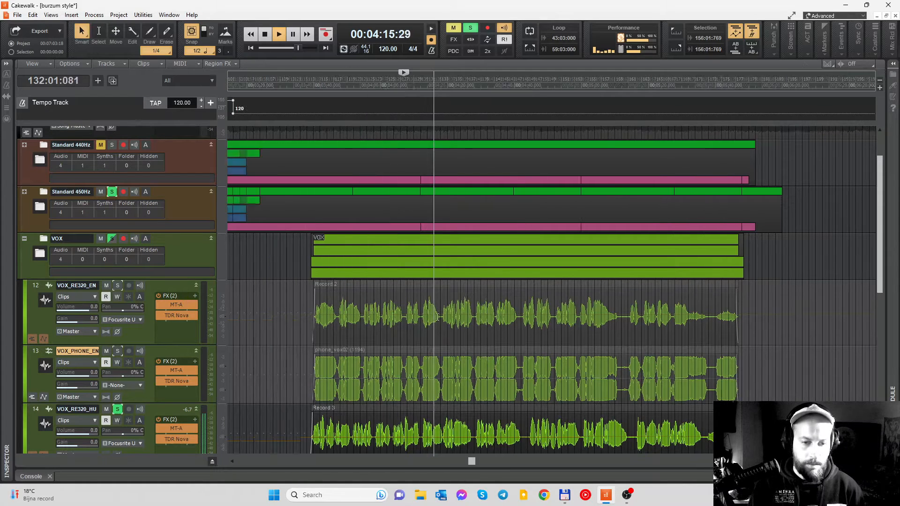
scroll(437, 317, "down", 3)
scroll(437, 317, "down", 3)
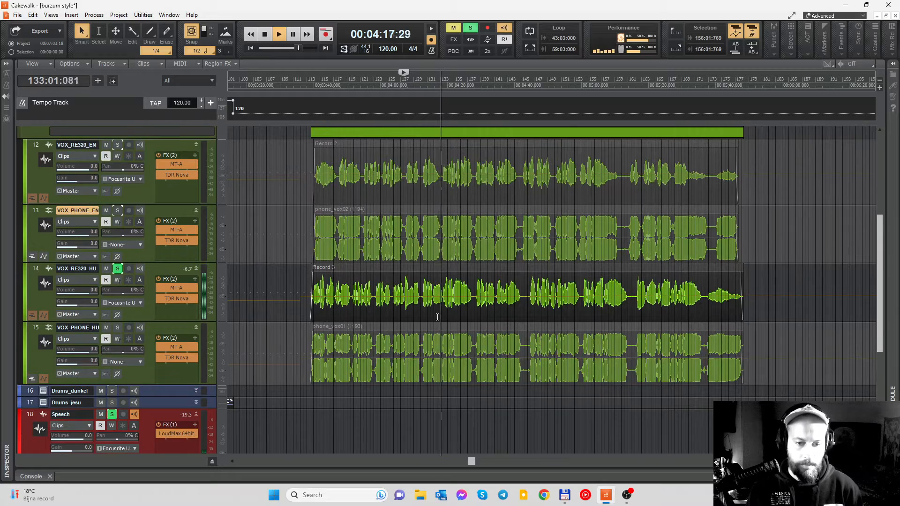
scroll(436, 317, "left", 2)
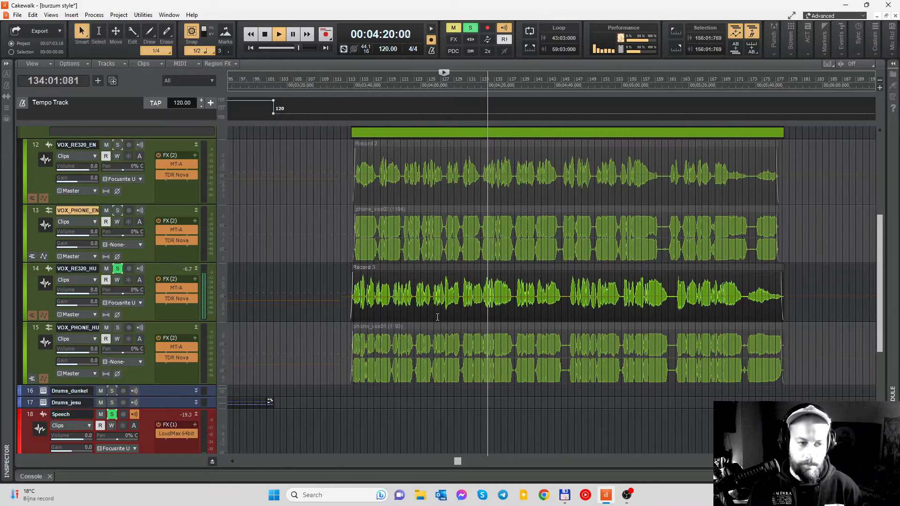
scroll(437, 317, "right", 3)
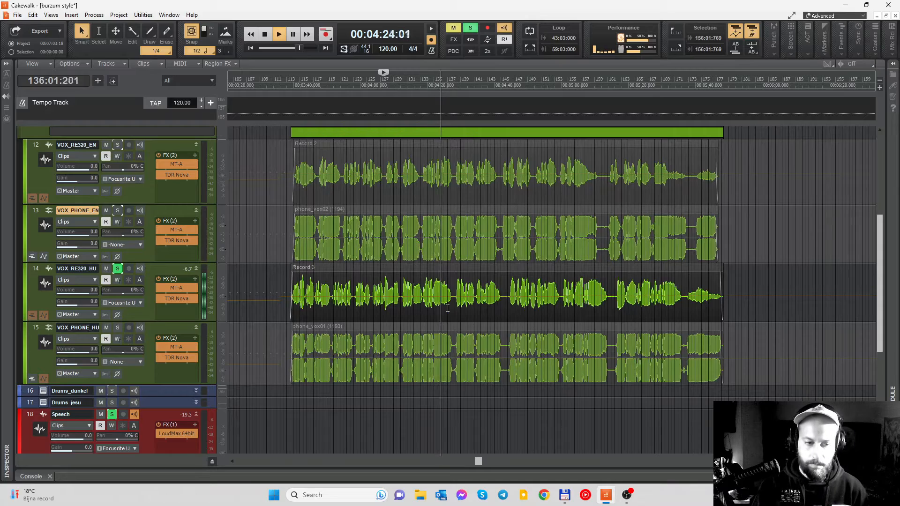
key("space")
- Review the three vocal sections across all four RE320 and phone tracks alongside the Standard 440Hz and 450Hz folders
scroll(351, 285, "down", 3)
scroll(352, 285, "up", 6)
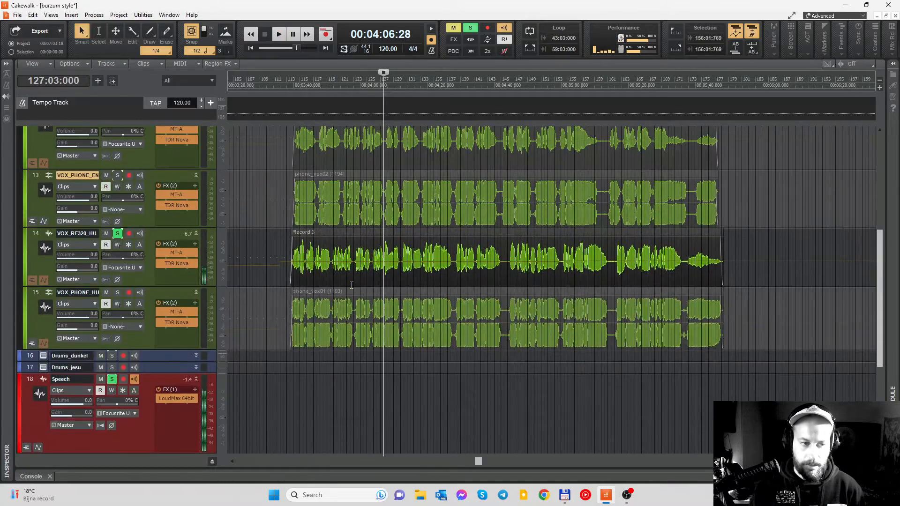
scroll(352, 285, "down", 8)
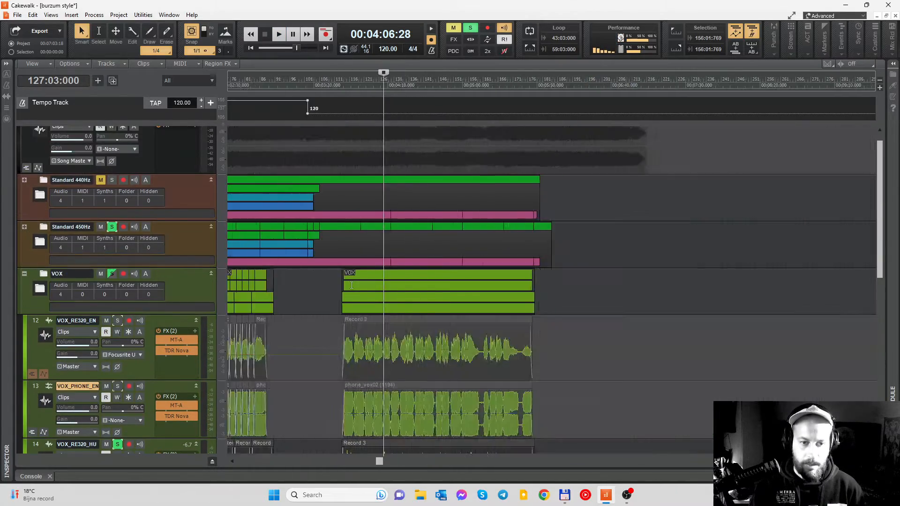
scroll(352, 285, "right", 2)
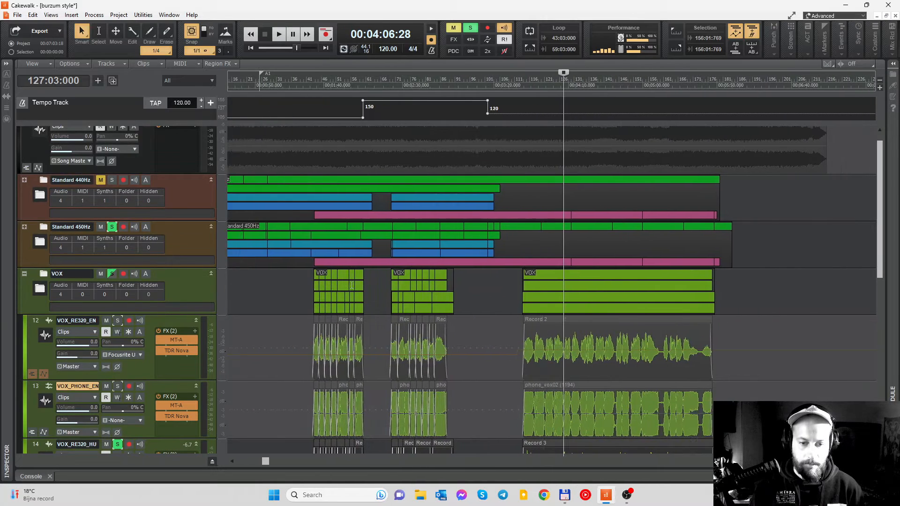
scroll(351, 285, "down", 3)
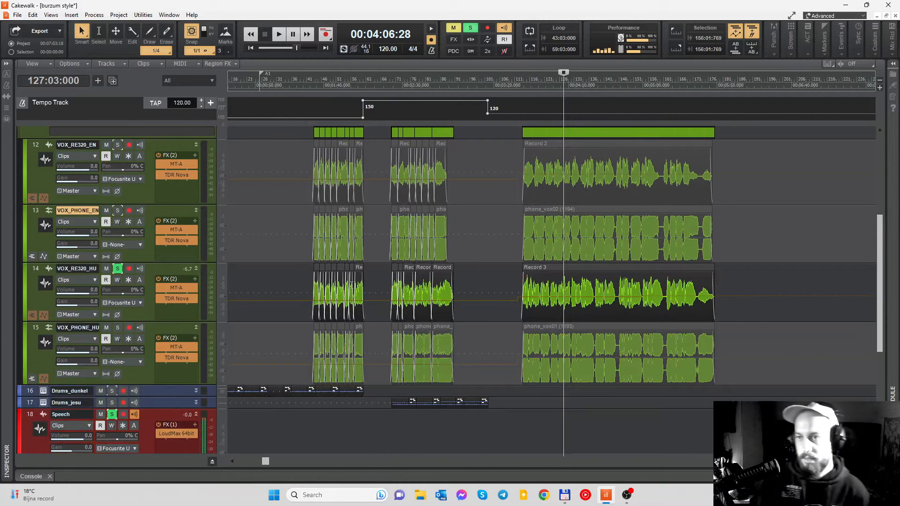